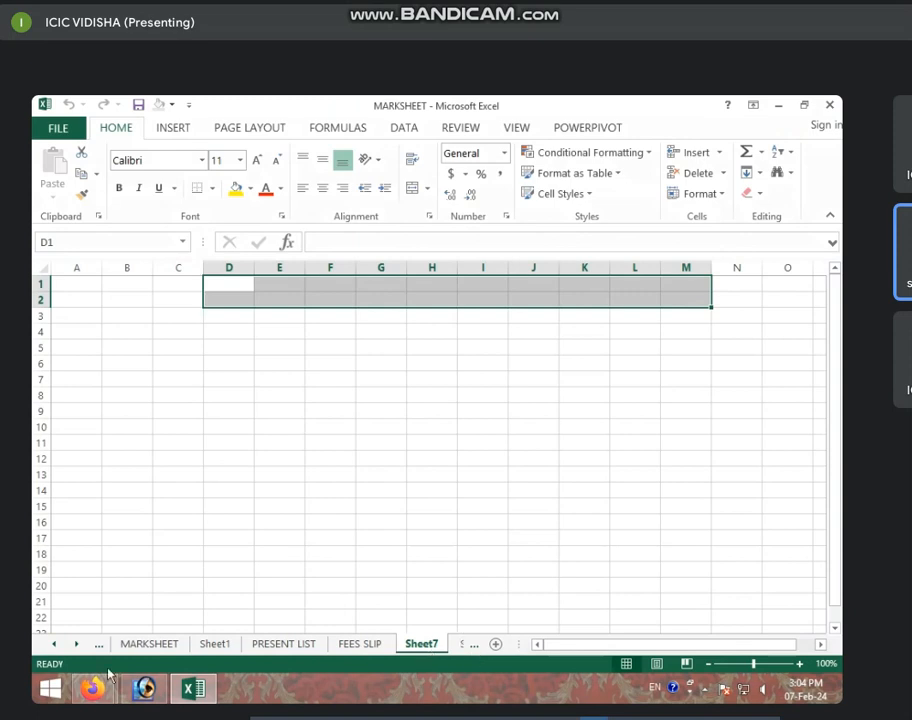
Step: Open the SALARY LIST JAN sheet and look over its leave, absent and per-minute salary columns
{"action": "left_click", "coordinate": [76, 644]}
{"action": "left_click", "coordinate": [76, 644]}
{"action": "left_click", "coordinate": [76, 644]}
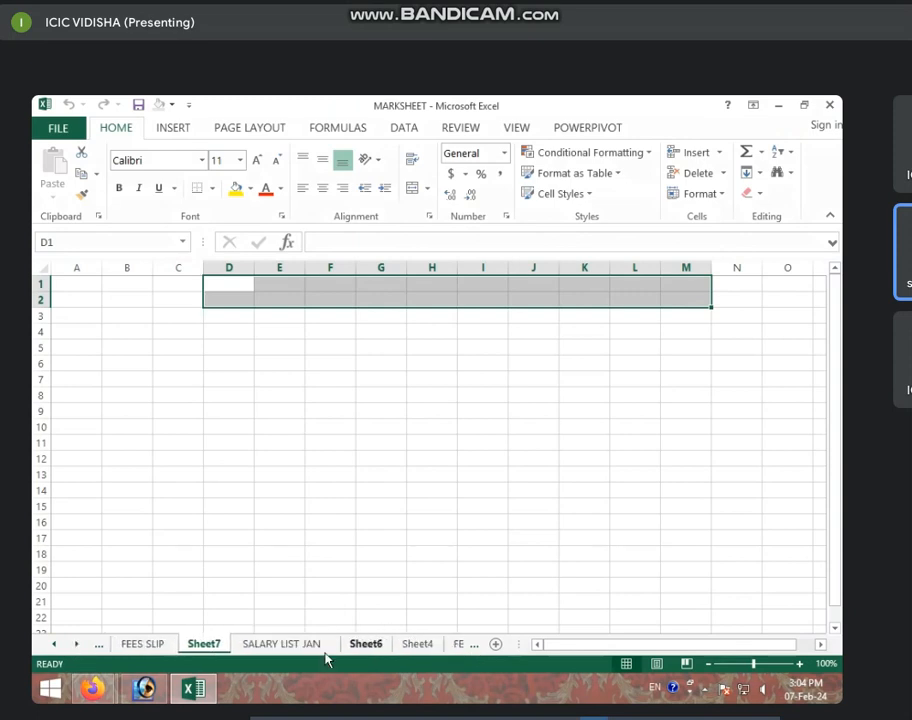
{"action": "left_click", "coordinate": [313, 648]}
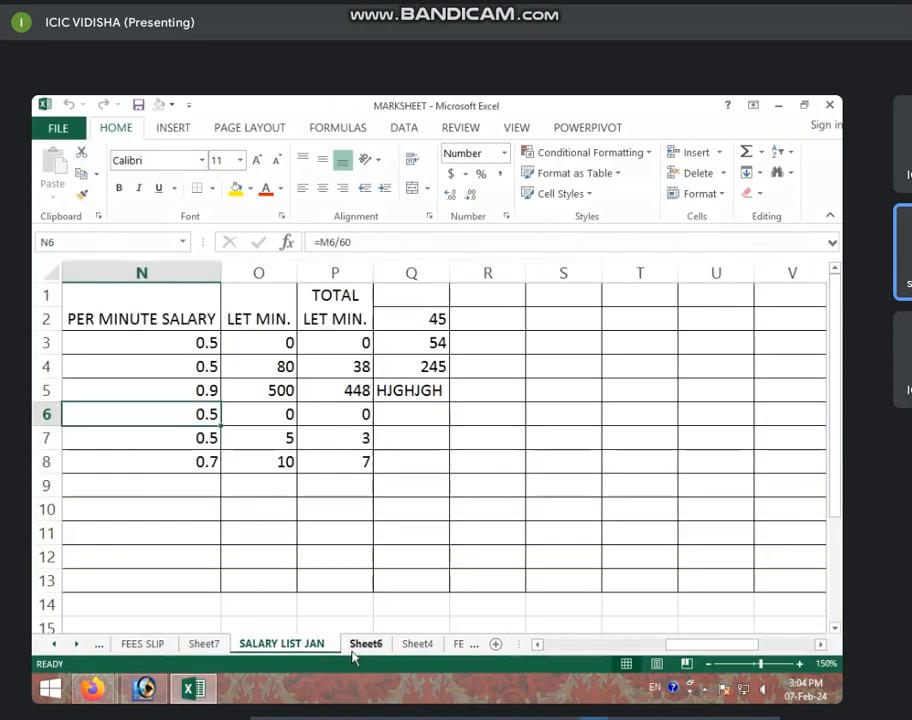
{"action": "left_click", "coordinate": [318, 576]}
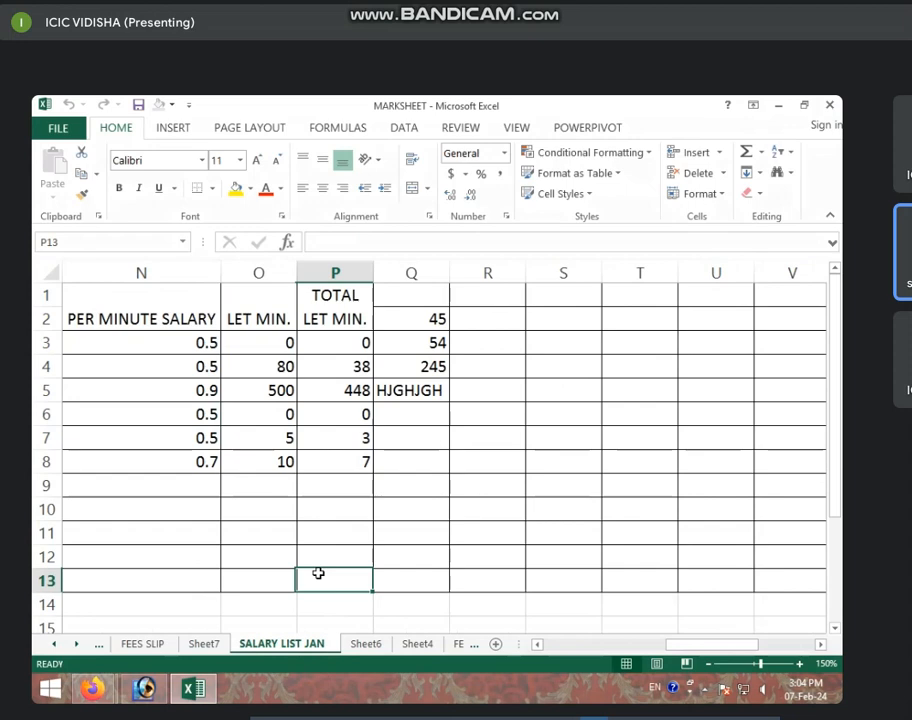
{"action": "left_click", "coordinate": [536, 645]}
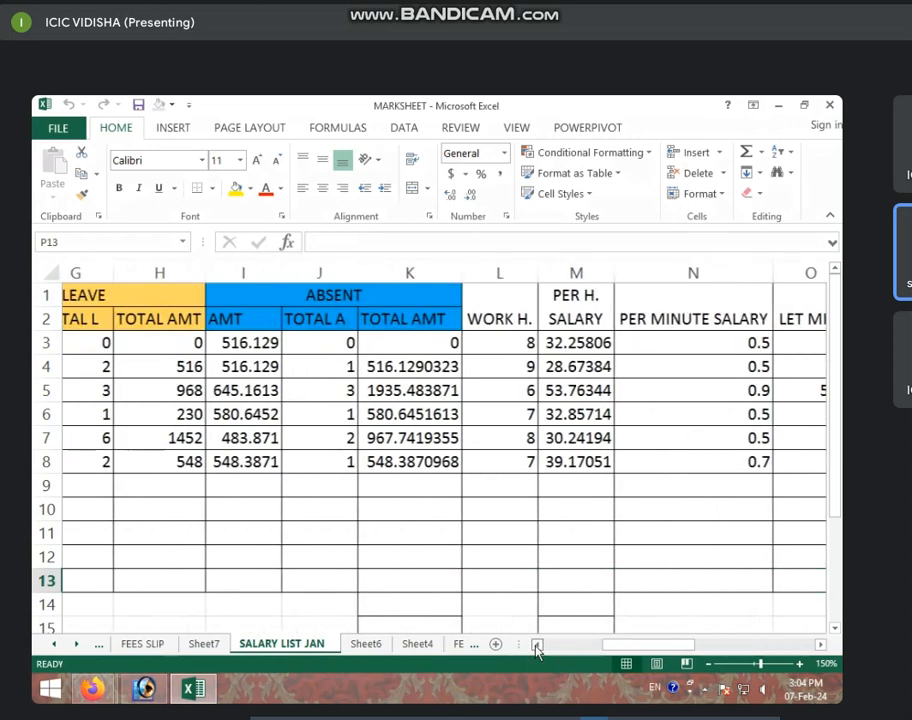
{"action": "left_click", "coordinate": [536, 645]}
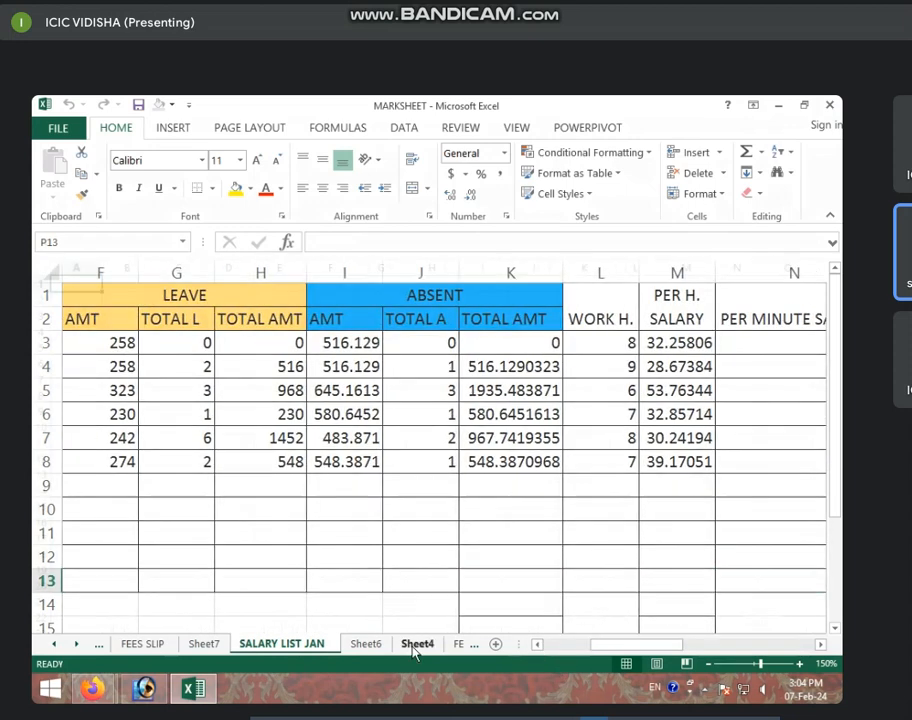
Step: Delete the blank Sheet4 worksheet from the workbook
{"action": "right_click", "coordinate": [415, 648]}
{"action": "key", "text": "Escape"}
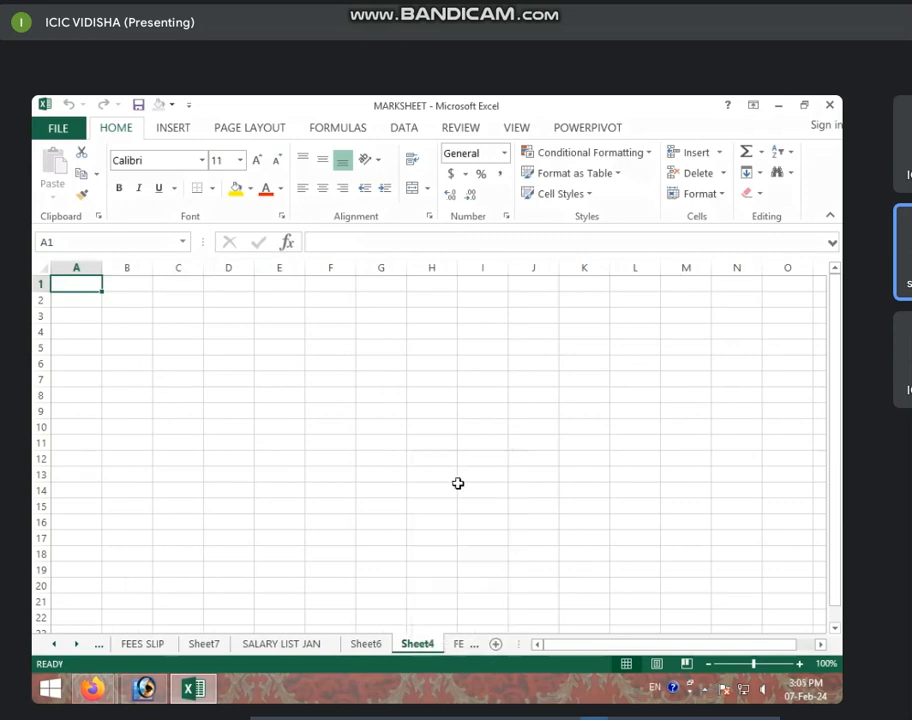
{"action": "key", "text": "ctrl+Page_Down"}
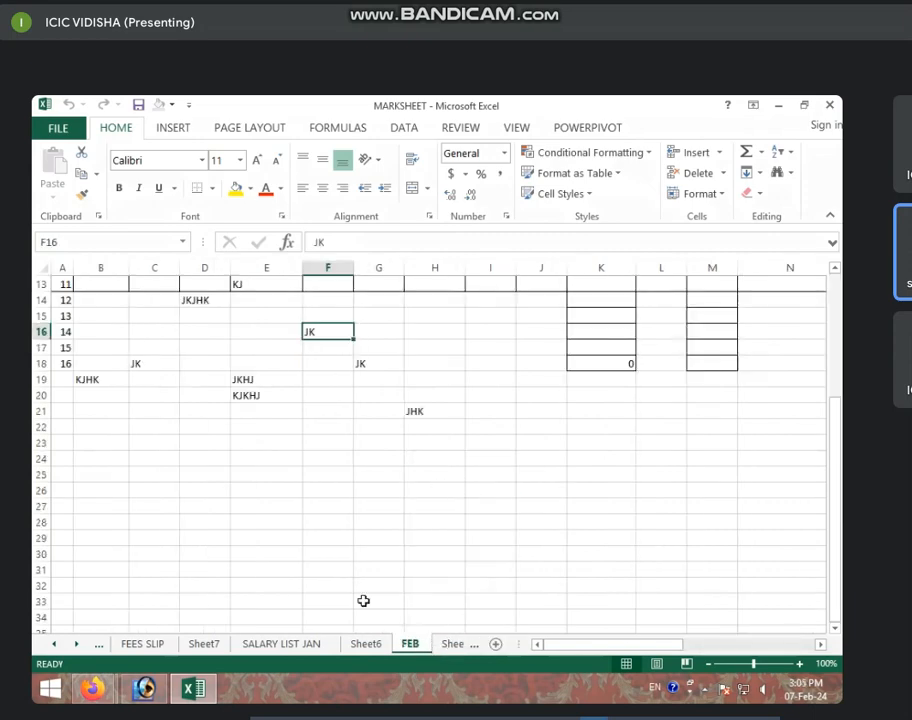
Step: Delete the blank Sheet3 and Sheet2 worksheets located after the FEB sheet
{"action": "scroll", "coordinate": [363, 601], "scroll_direction": "up", "scroll_amount": 4}
{"action": "left_click", "coordinate": [452, 645]}
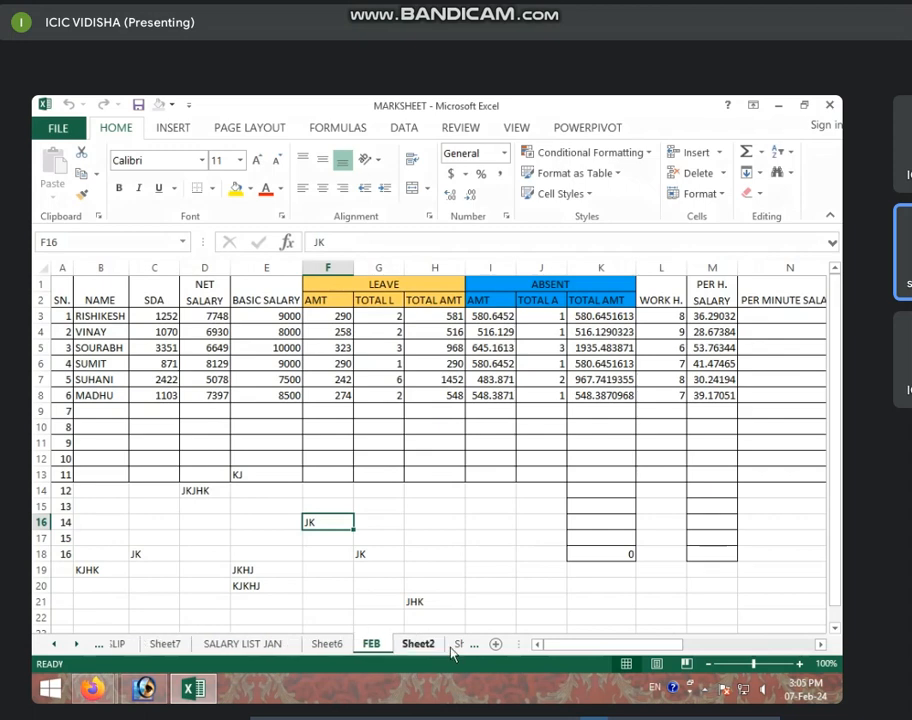
{"action": "left_click", "coordinate": [452, 648]}
{"action": "right_click", "coordinate": [452, 648]}
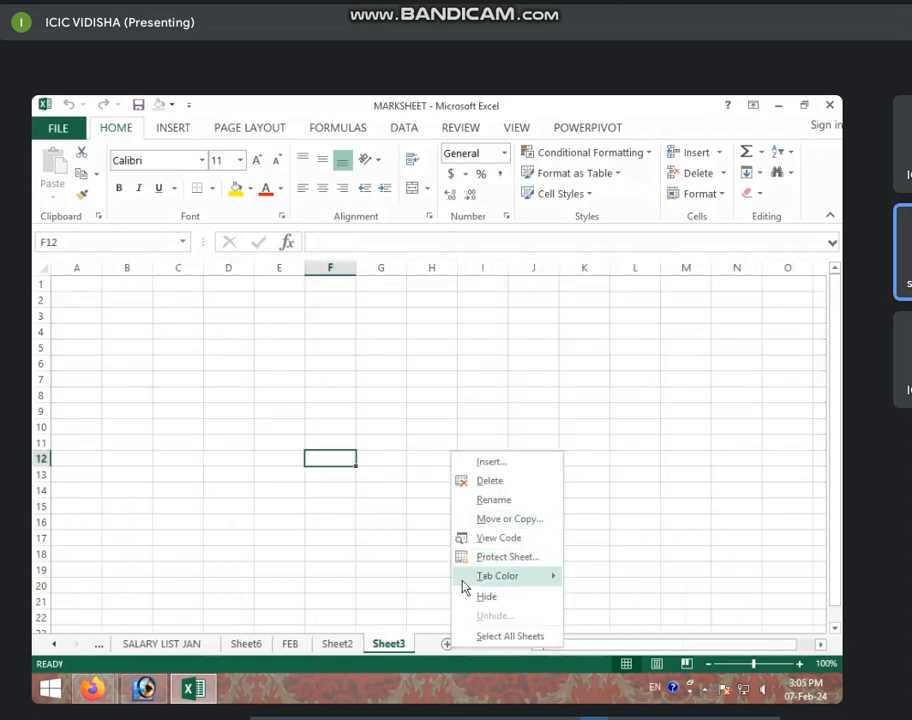
{"action": "left_click", "coordinate": [486, 479]}
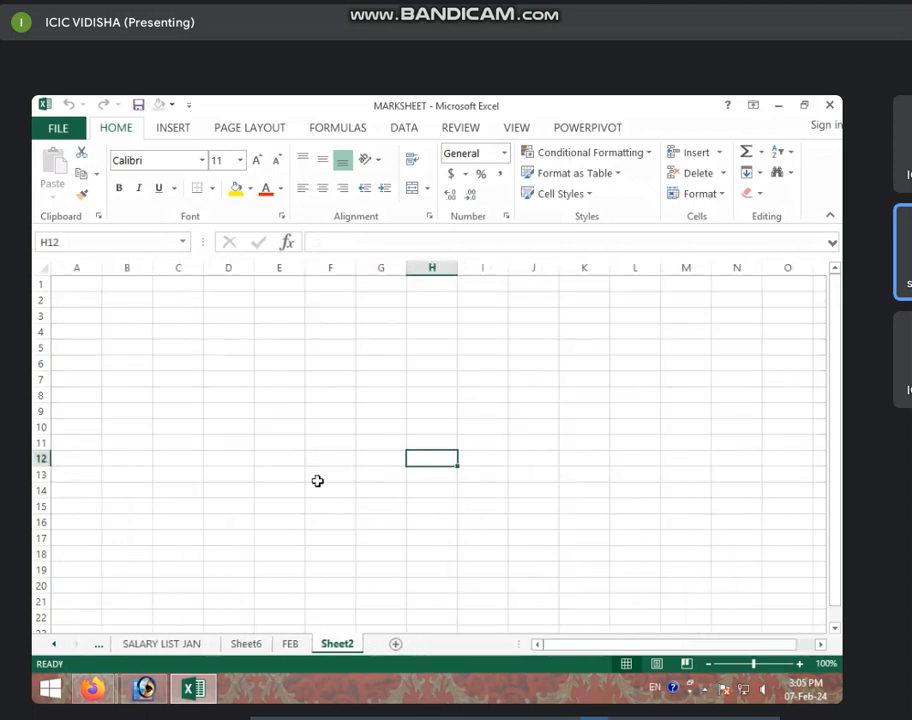
{"action": "right_click", "coordinate": [356, 645]}
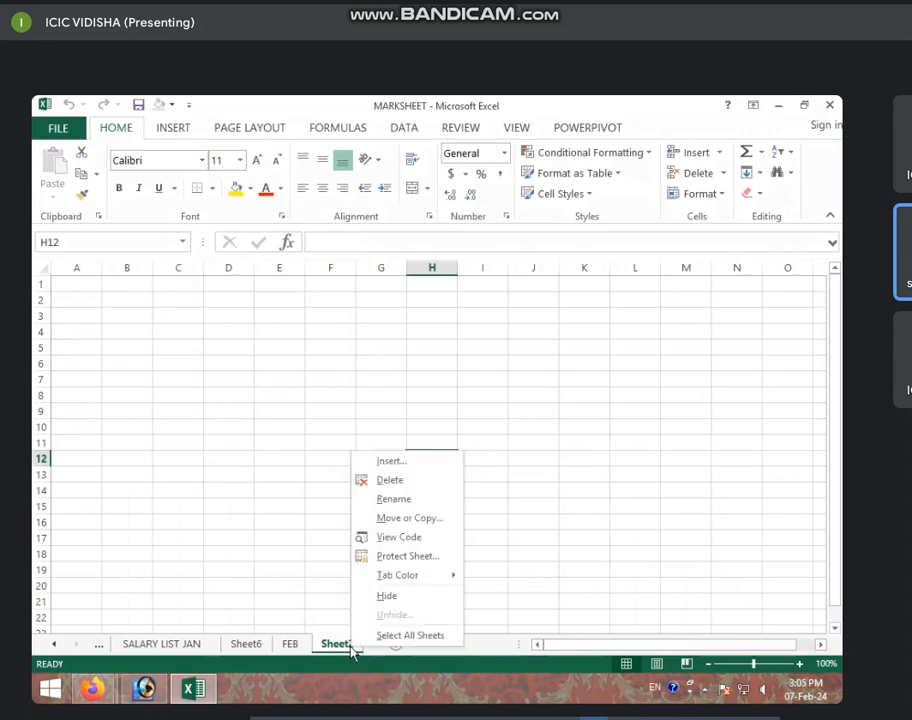
{"action": "left_click", "coordinate": [405, 481]}
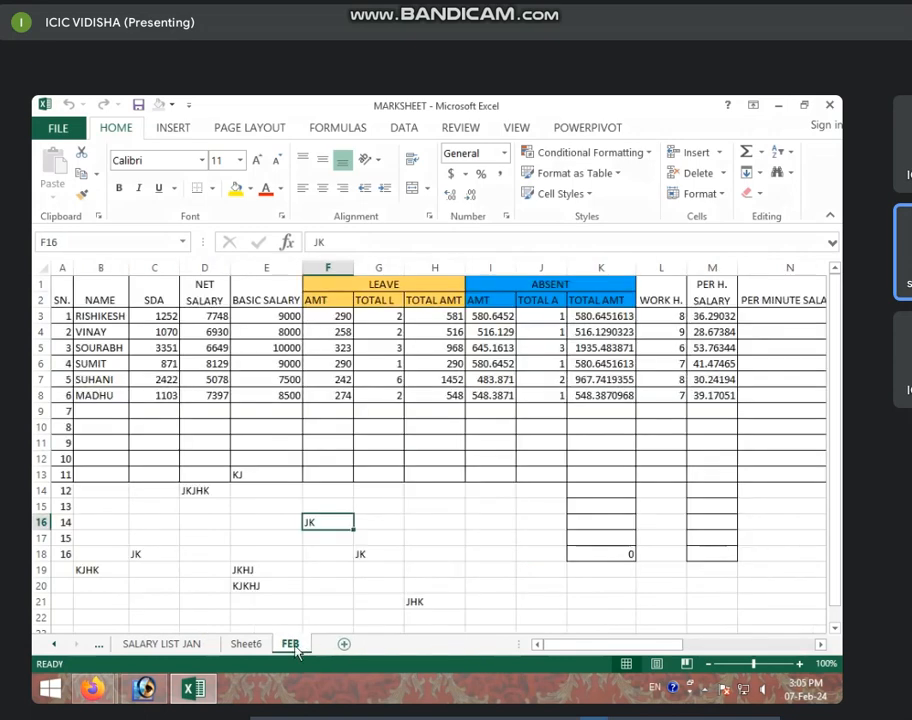
Step: Delete the blank Sheet6 worksheet and add a new blank worksheet after FEB
{"action": "left_click", "coordinate": [246, 645]}
{"action": "right_click", "coordinate": [248, 646]}
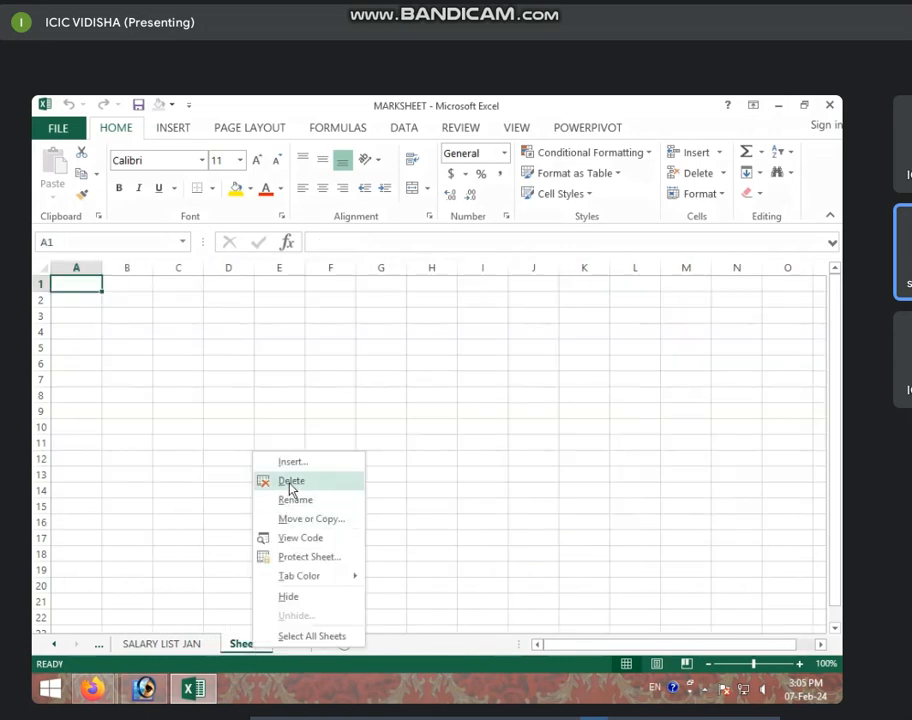
{"action": "left_click", "coordinate": [291, 484]}
{"action": "left_click", "coordinate": [293, 645]}
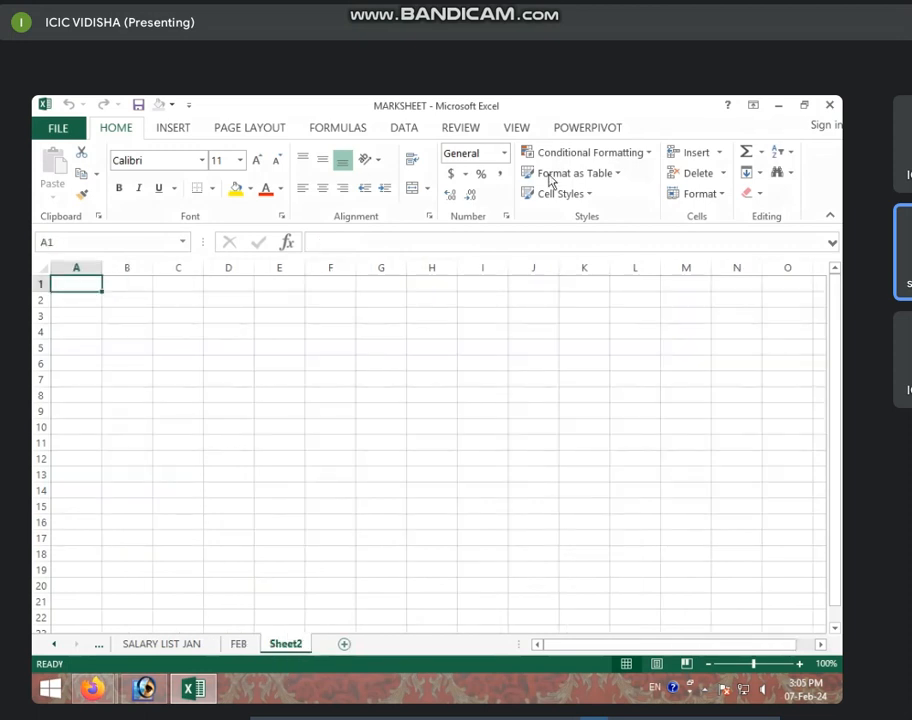
{"action": "left_click", "coordinate": [514, 130]}
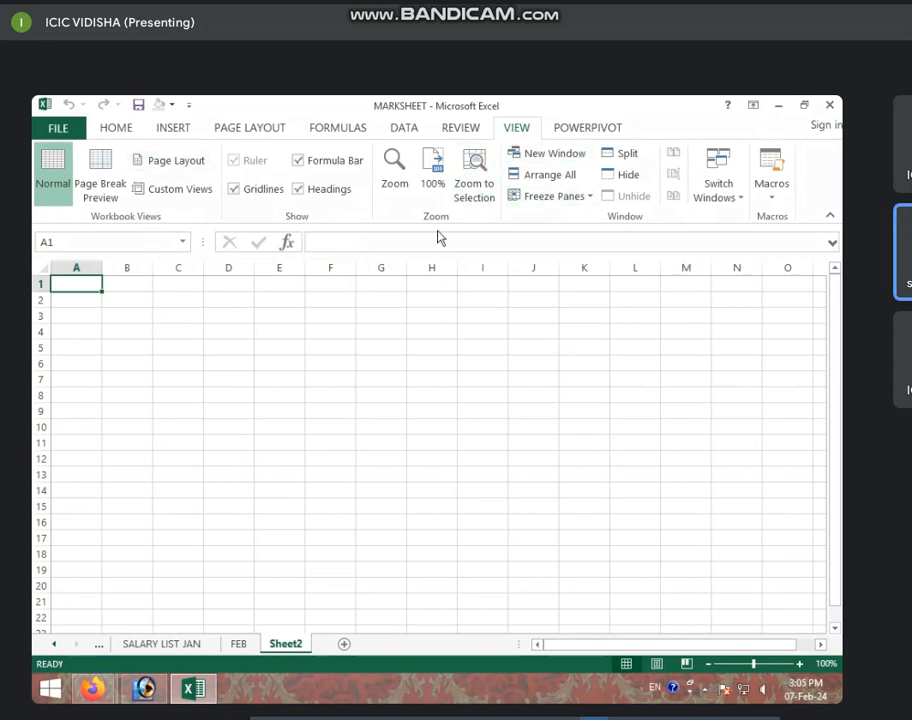
{"action": "left_click", "coordinate": [330, 443]}
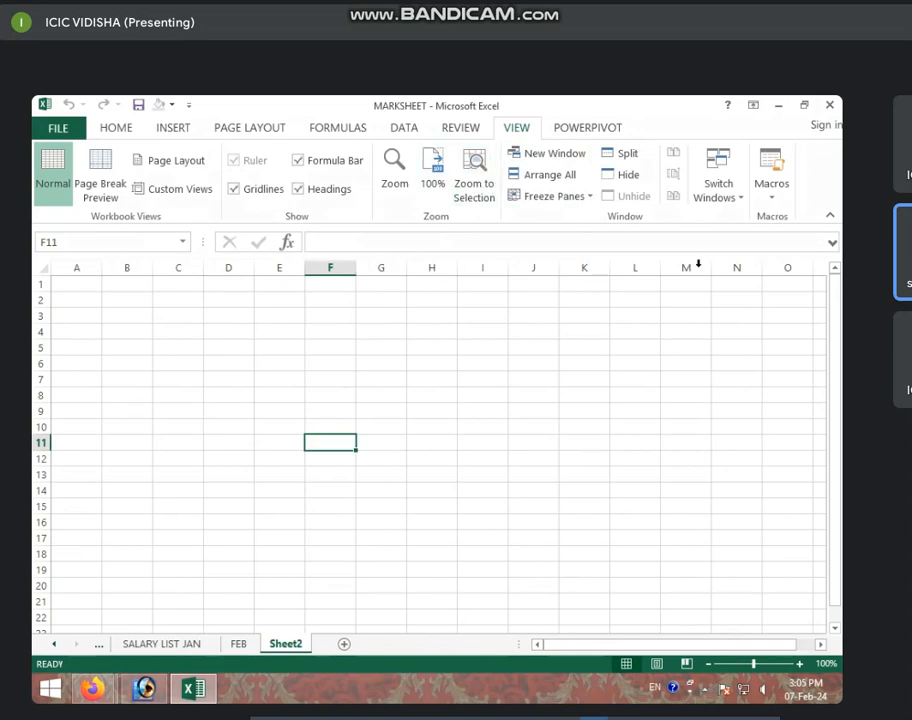
Step: Examine the SALARY LIST JAN sheet from the serial number column across, including the leave, absent and per-hour salary formulas in row 3
{"action": "left_click", "coordinate": [165, 648]}
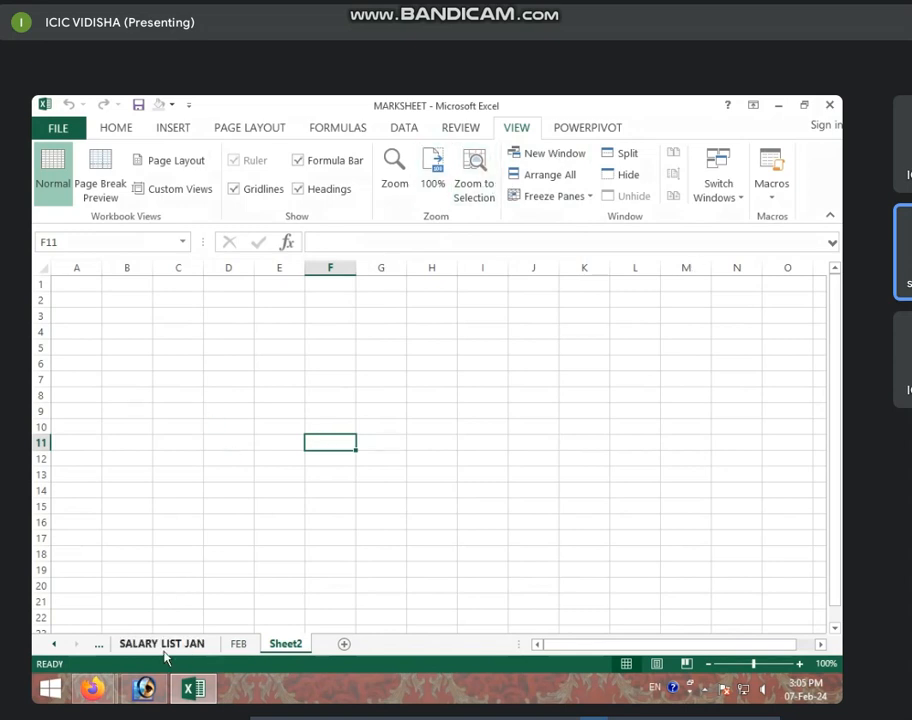
{"action": "left_click", "coordinate": [320, 492]}
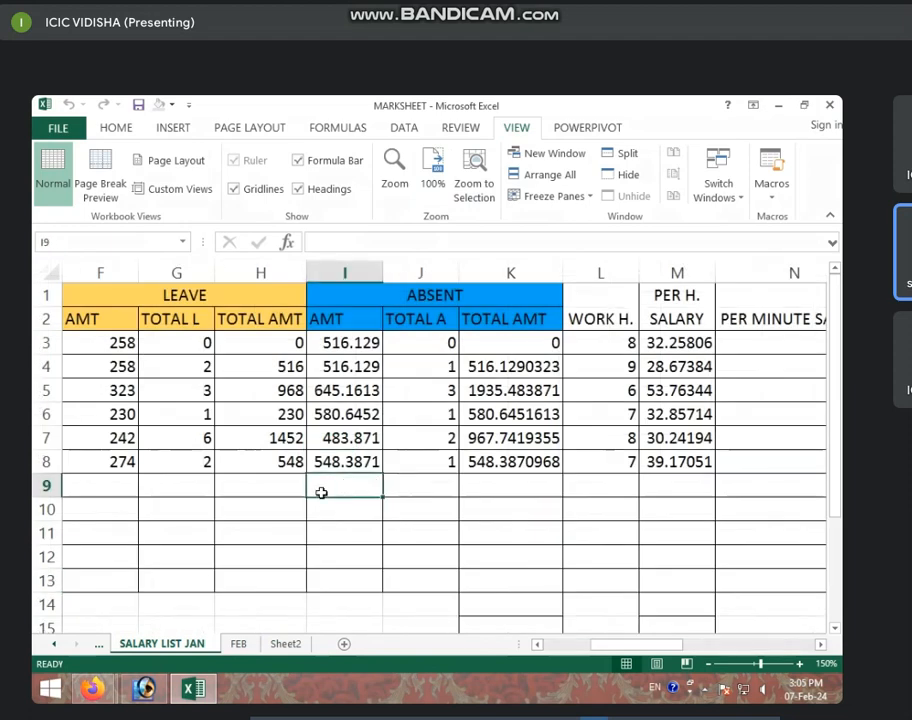
{"action": "key", "text": "Left"}
{"action": "key", "text": "Left"}
{"action": "key", "text": "Left"}
{"action": "key", "text": "Left"}
{"action": "key", "text": "Left"}
{"action": "key", "text": "Left"}
{"action": "key", "text": "Left"}
{"action": "key", "text": "Left"}
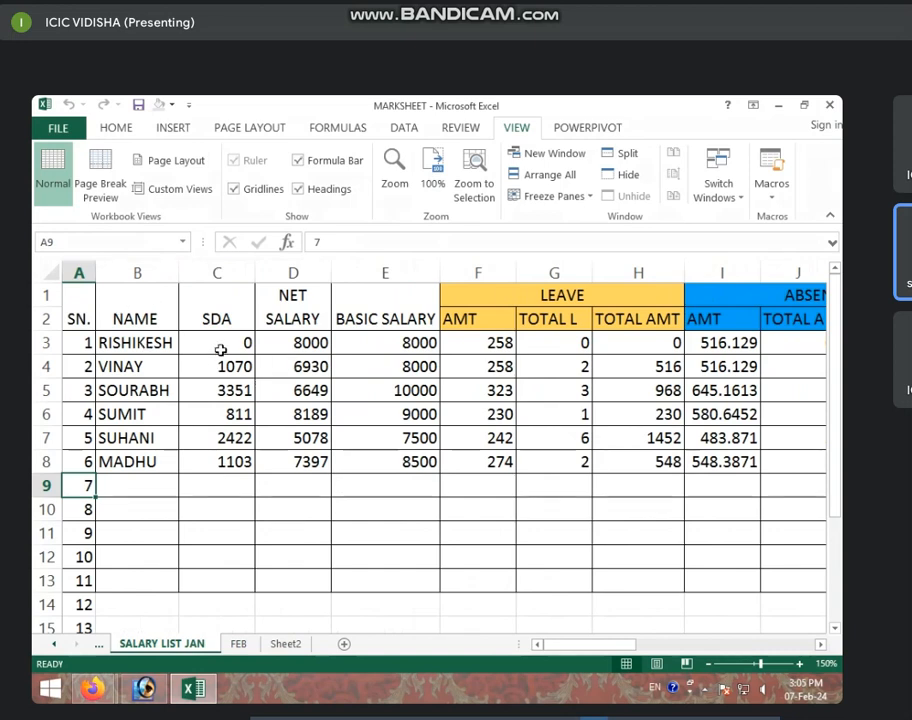
{"action": "left_click", "coordinate": [495, 342]}
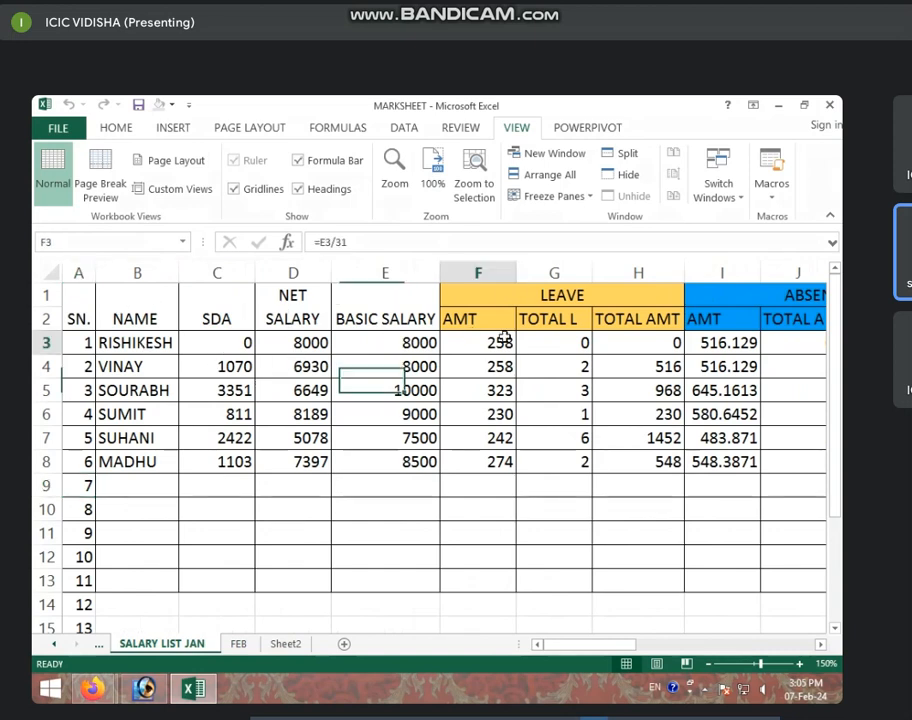
{"action": "left_click", "coordinate": [745, 342]}
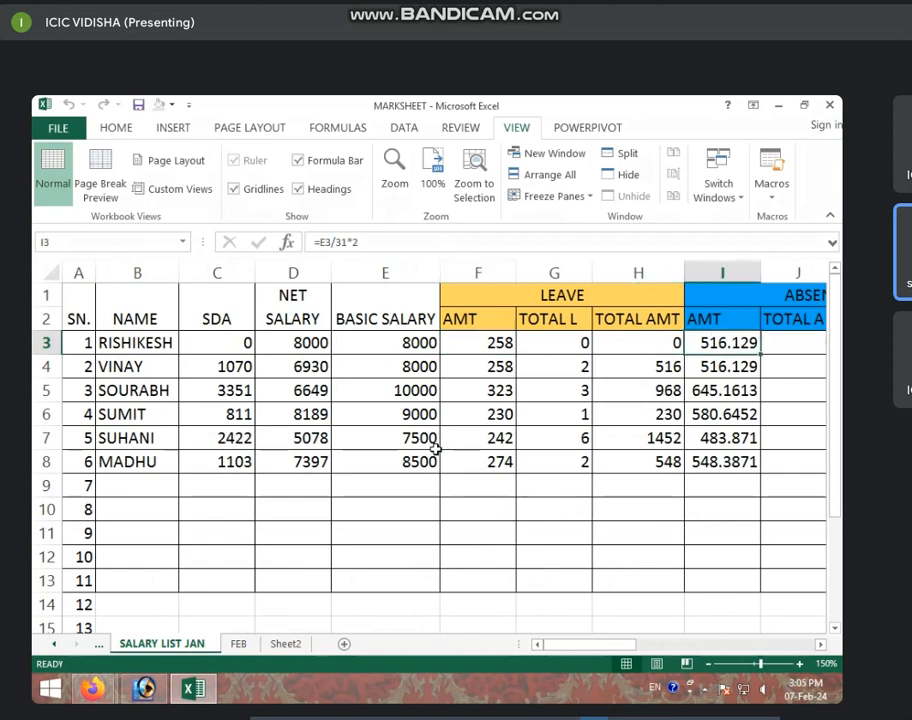
{"action": "key", "text": "Right"}
{"action": "key", "text": "Right"}
{"action": "key", "text": "Right"}
{"action": "key", "text": "Right"}
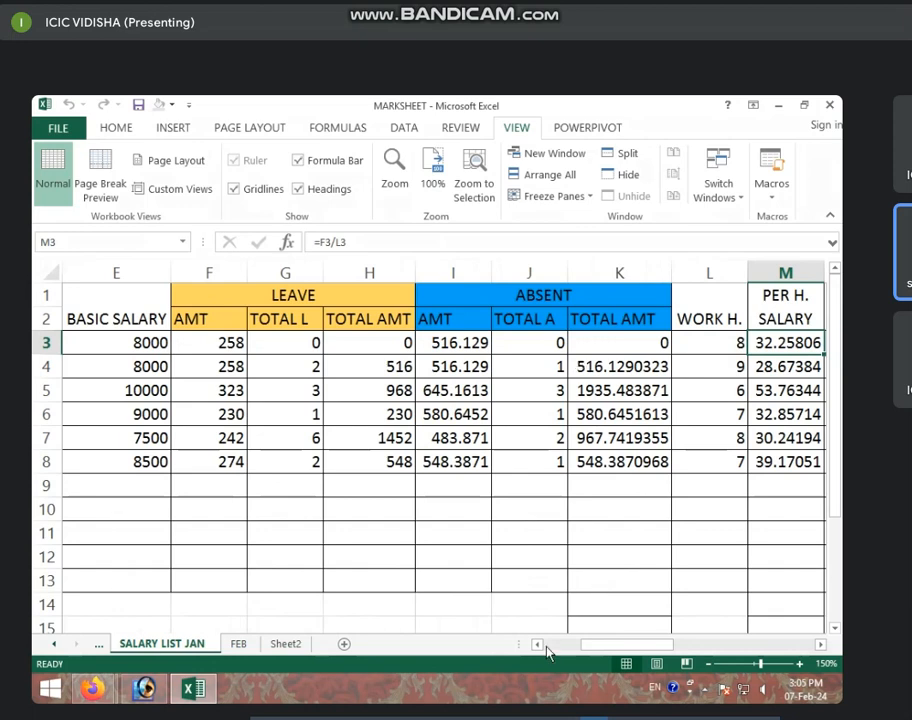
Step: Delete the FEB worksheet together with its data
{"action": "left_click", "coordinate": [285, 644]}
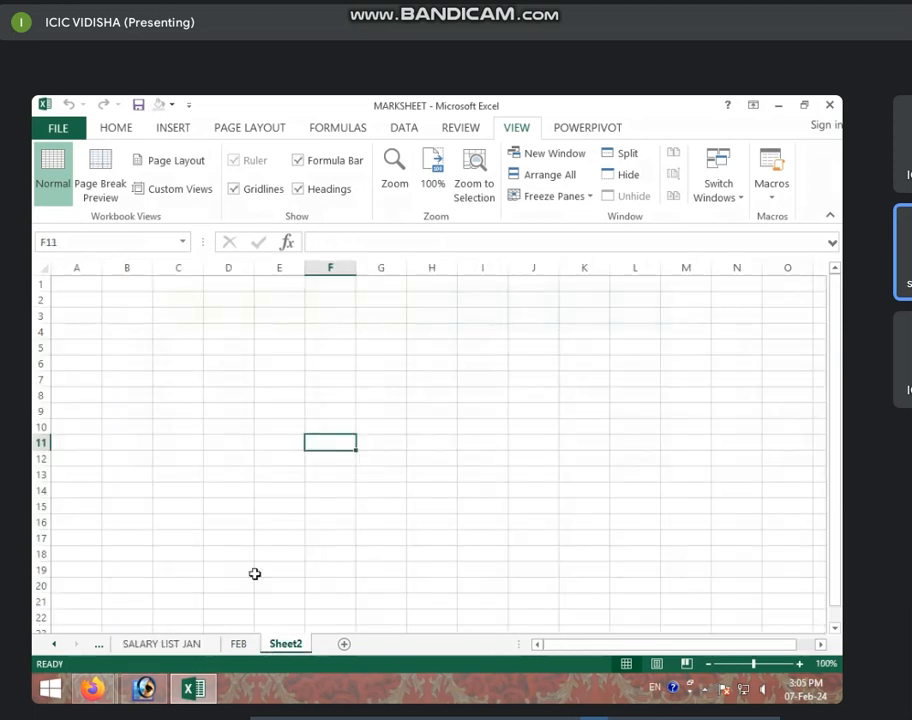
{"action": "left_click", "coordinate": [237, 644]}
{"action": "right_click", "coordinate": [233, 651]}
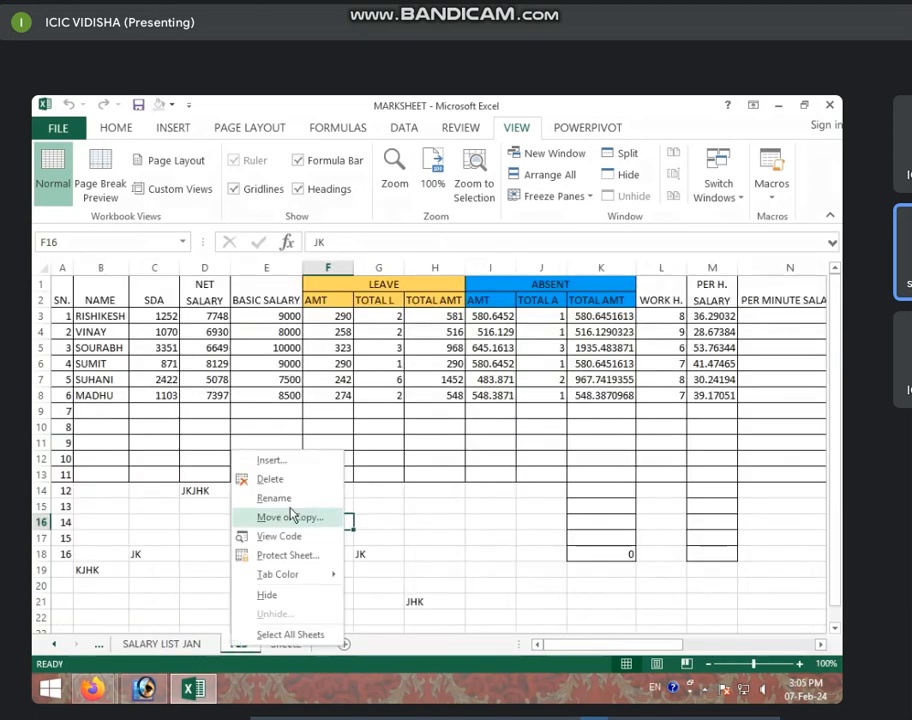
{"action": "left_click", "coordinate": [286, 480]}
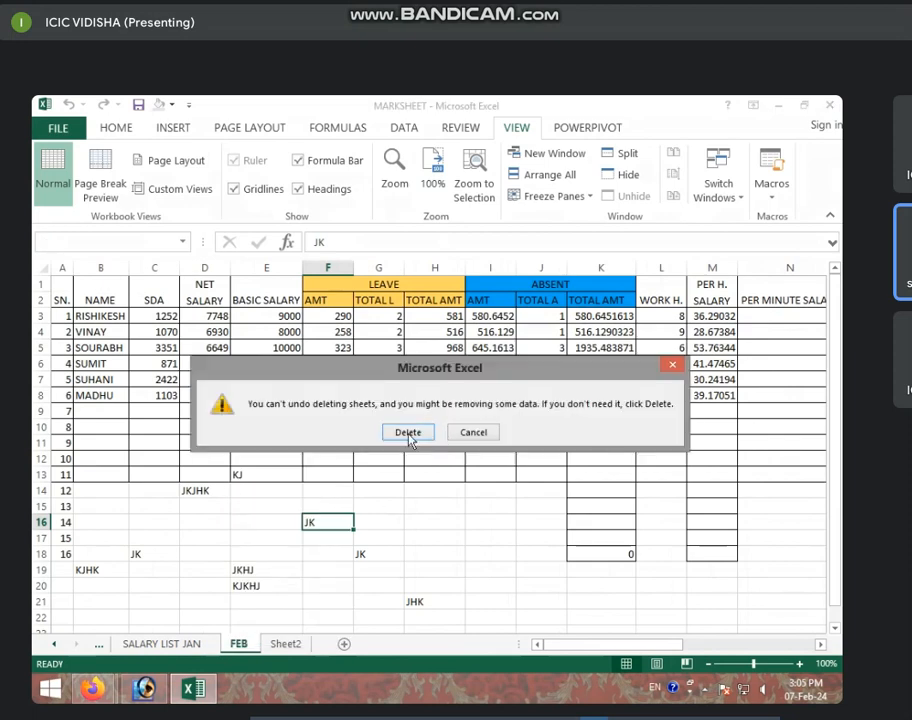
{"action": "left_click", "coordinate": [408, 432]}
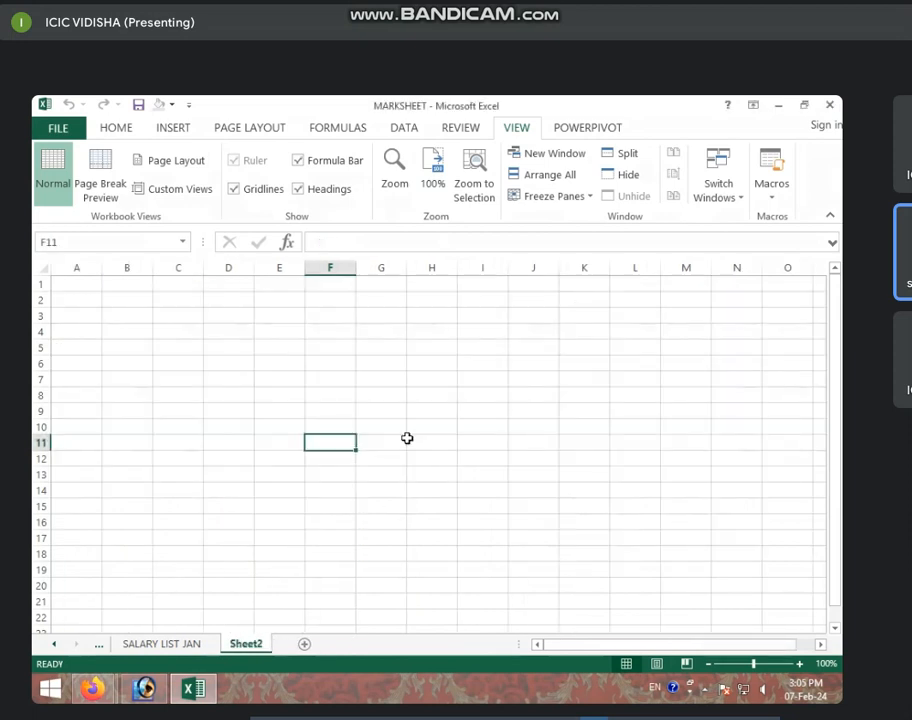
Step: Rename the blank worksheet after SALARY LIST JAN as SALARY ATENDANCE LIST
{"action": "right_click", "coordinate": [257, 649]}
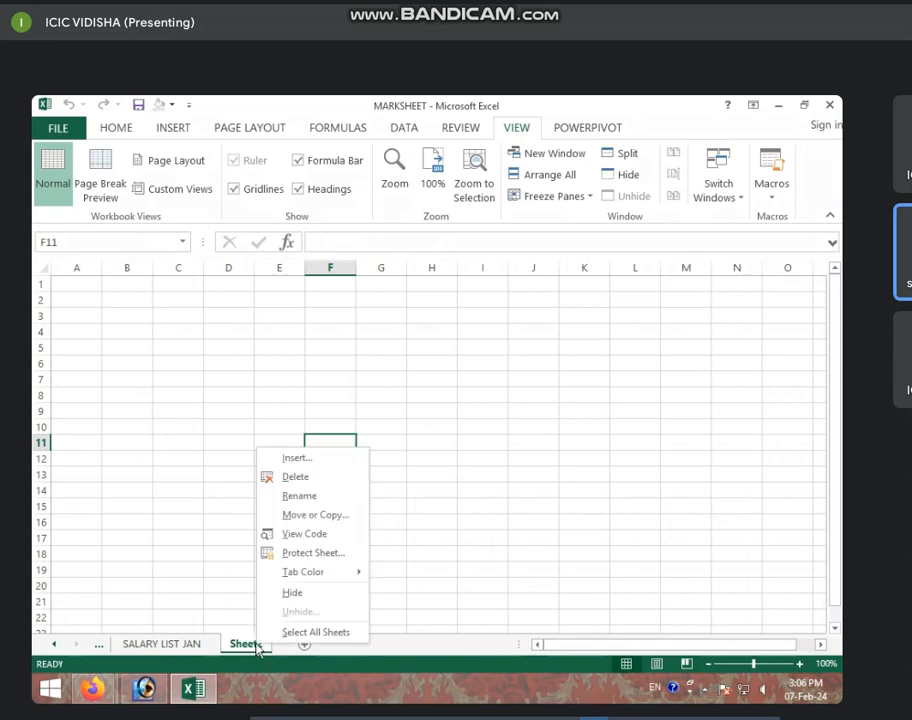
{"action": "left_click", "coordinate": [302, 500]}
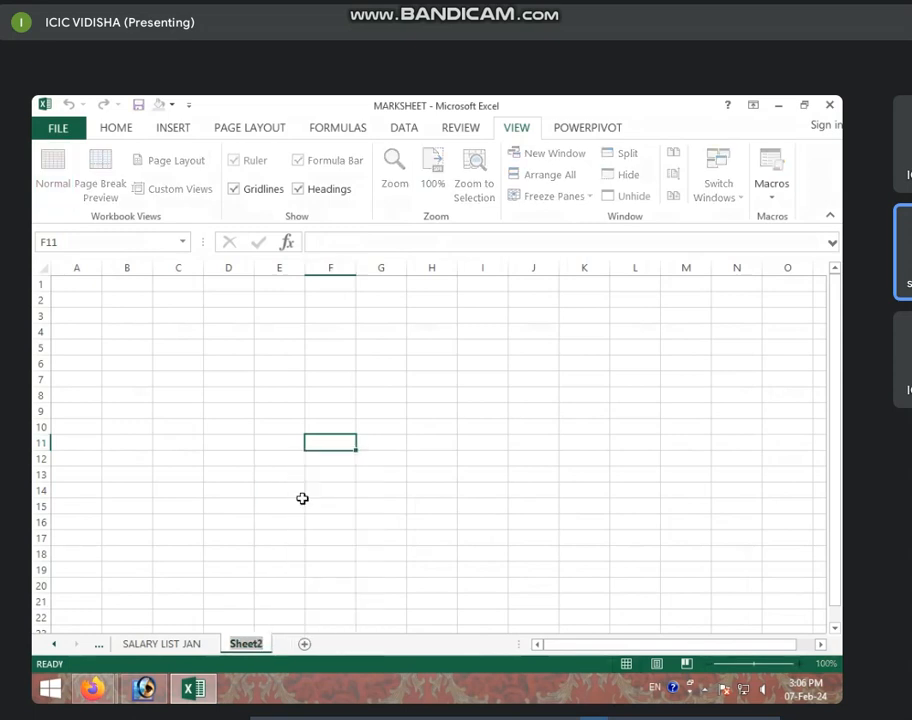
{"action": "type", "text": "SALARY ATE"}
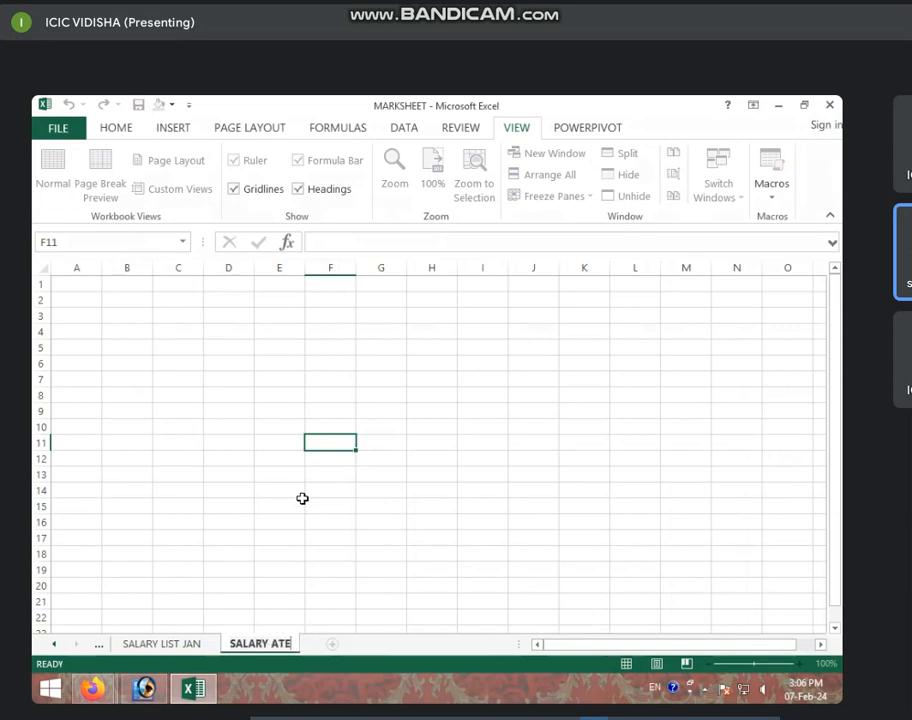
{"action": "type", "text": "NDANCE"}
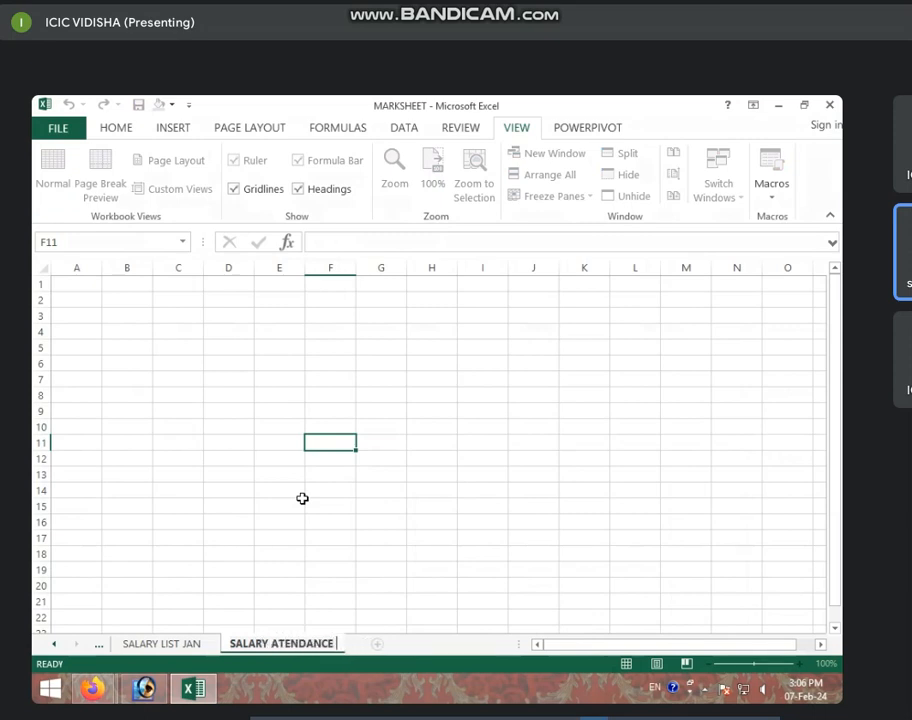
{"action": "type", "text": " LIST"}
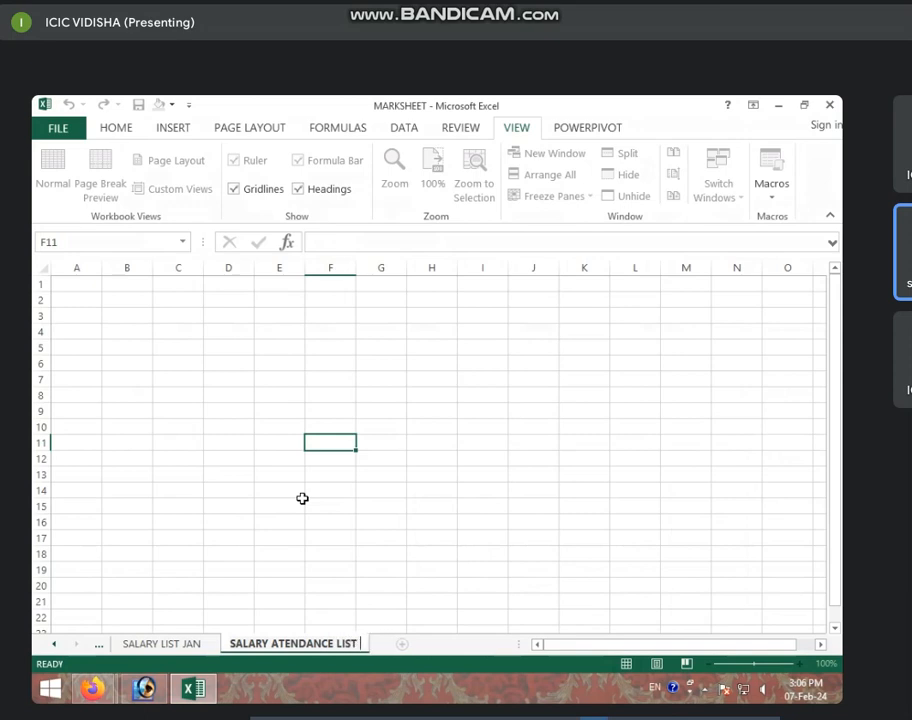
{"action": "key", "text": "Return"}
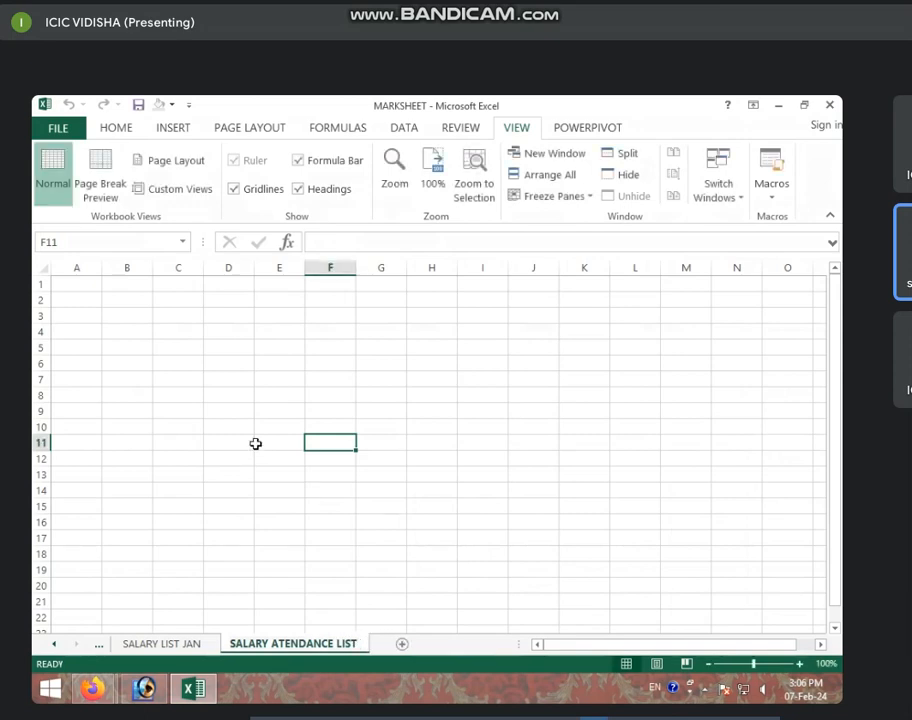
Step: Enter the heading SN in cell A1 of the SALARY ATENDANCE LIST sheet
{"action": "left_click", "coordinate": [190, 421]}
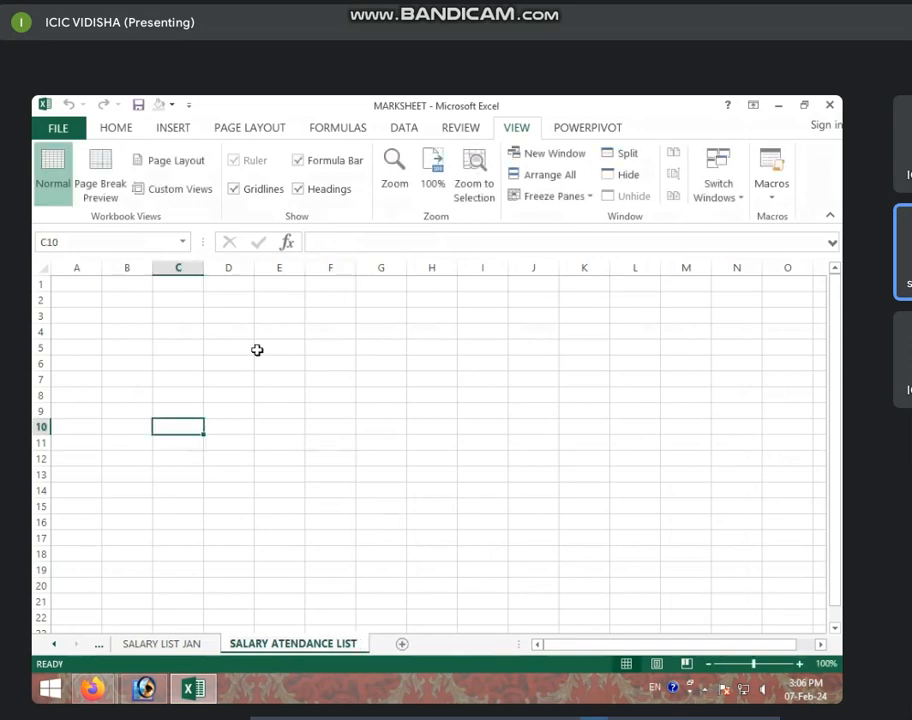
{"action": "left_click", "coordinate": [83, 281]}
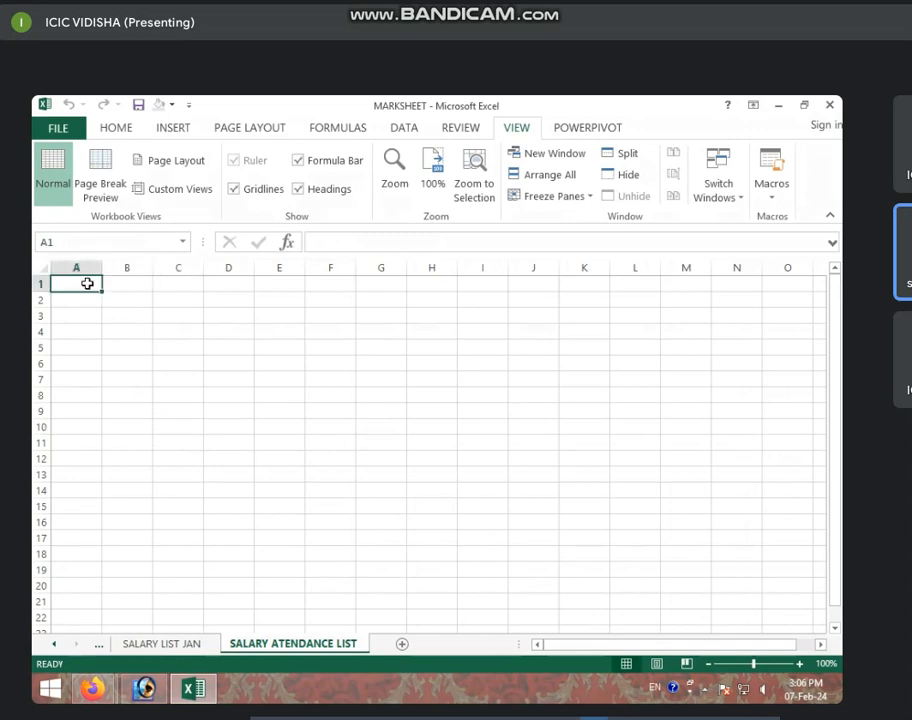
{"action": "type", "text": "SN"}
{"action": "key", "text": "Return"}
{"action": "left_click", "coordinate": [83, 283]}
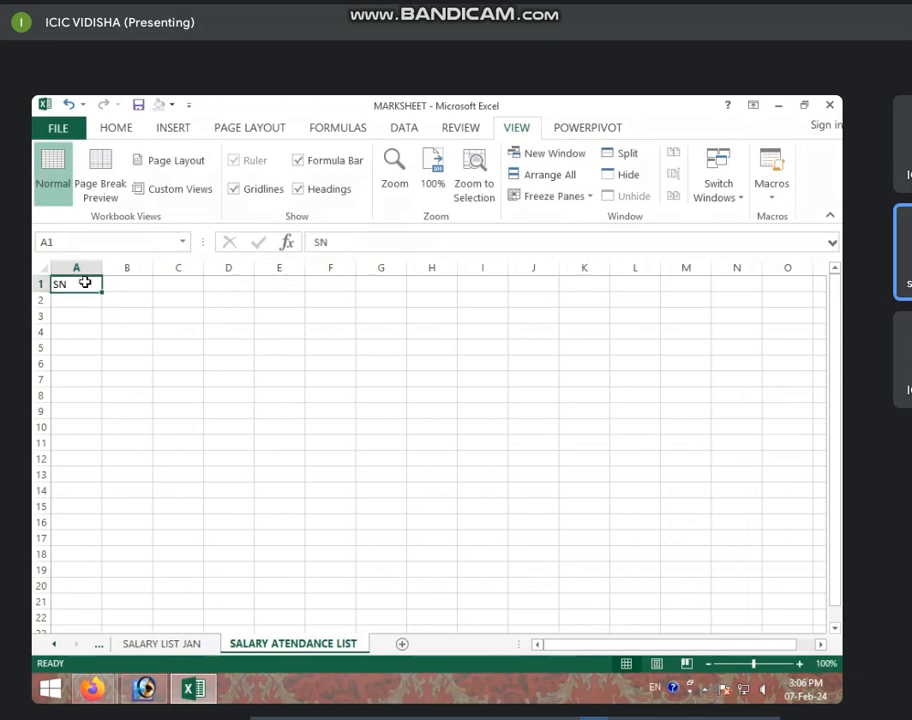
Step: Number cells A2 to A10 under the SN heading from 1 to 9 by entering 1 and 2 and filling the series down
{"action": "left_click", "coordinate": [85, 300]}
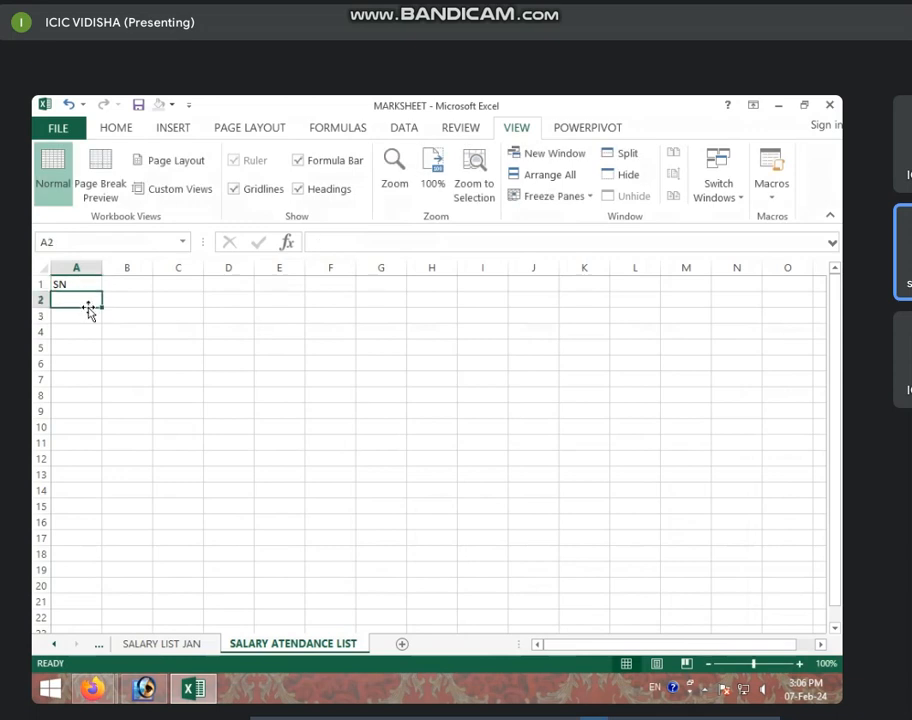
{"action": "type", "text": "1"}
{"action": "key", "text": "Return"}
{"action": "type", "text": "2"}
{"action": "left_click", "coordinate": [79, 346]}
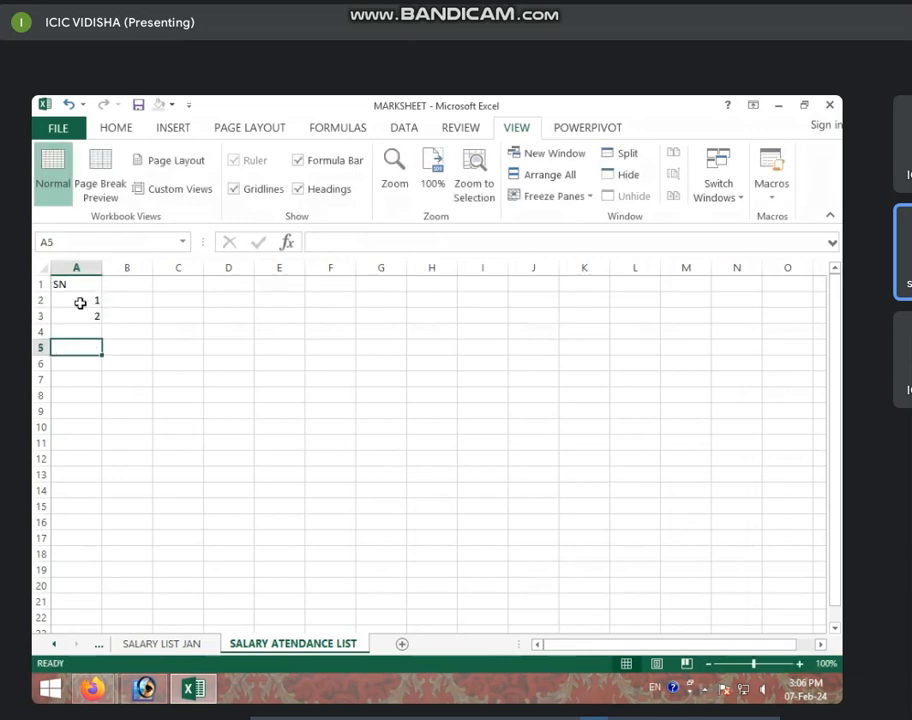
{"action": "left_click", "coordinate": [81, 300]}
{"action": "left_click_drag", "start_coordinate": [81, 305], "coordinate": [82, 313]}
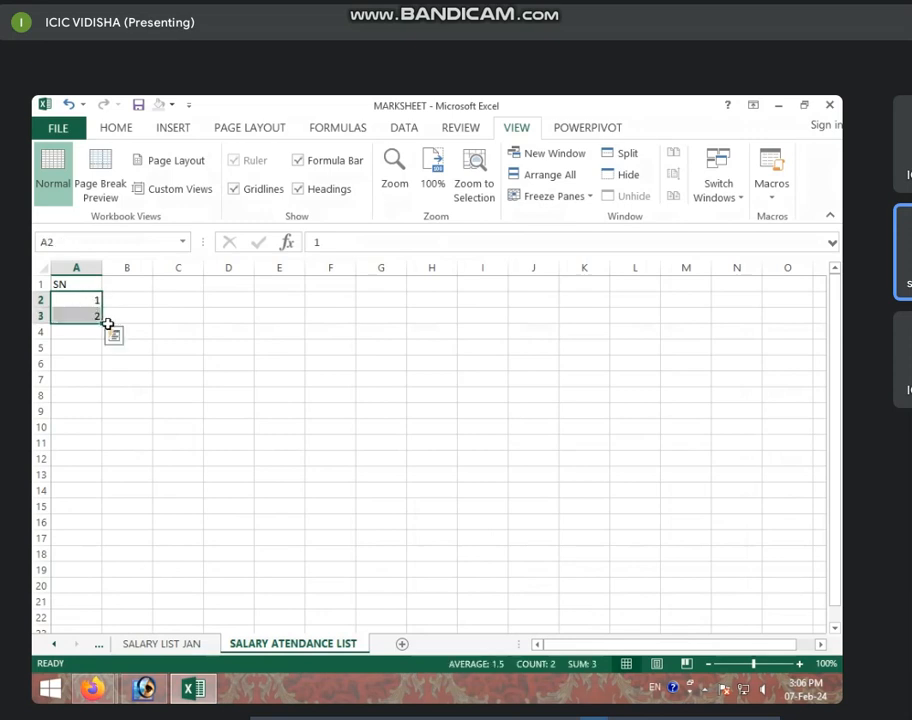
{"action": "left_click_drag", "start_coordinate": [101, 324], "coordinate": [100, 434]}
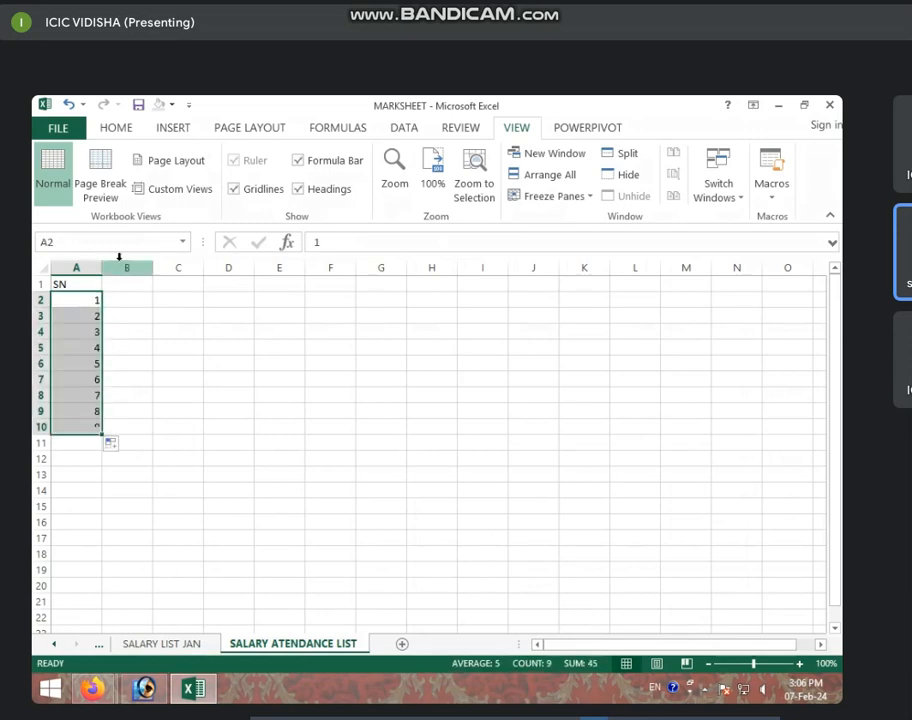
Step: Narrow column A to about half its width so it suits the serial numbers
{"action": "left_click", "coordinate": [98, 267]}
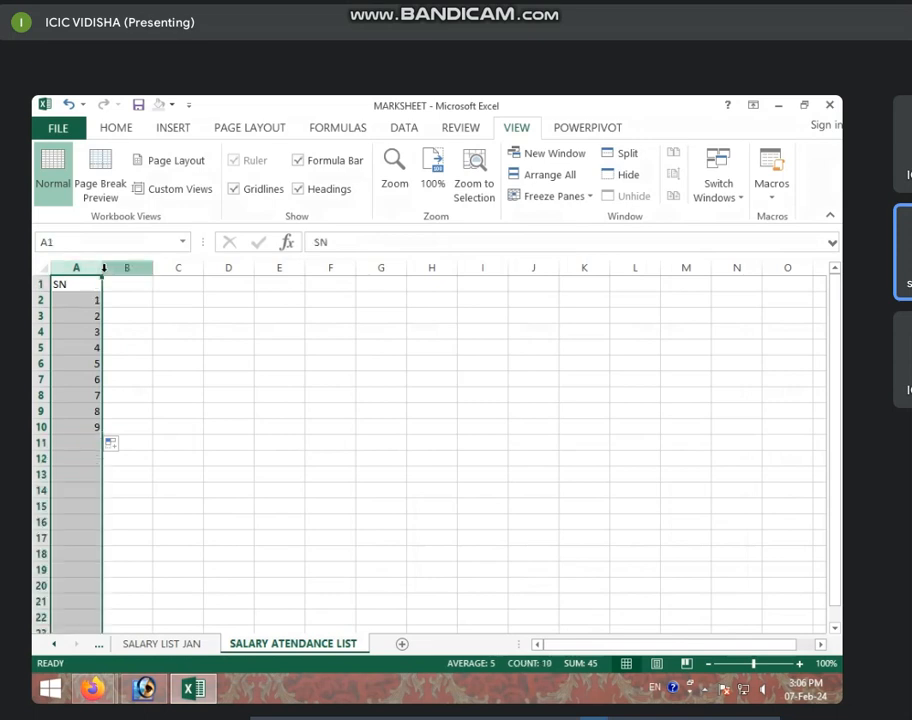
{"action": "left_click_drag", "start_coordinate": [101, 270], "coordinate": [78, 268]}
{"action": "left_click", "coordinate": [127, 302]}
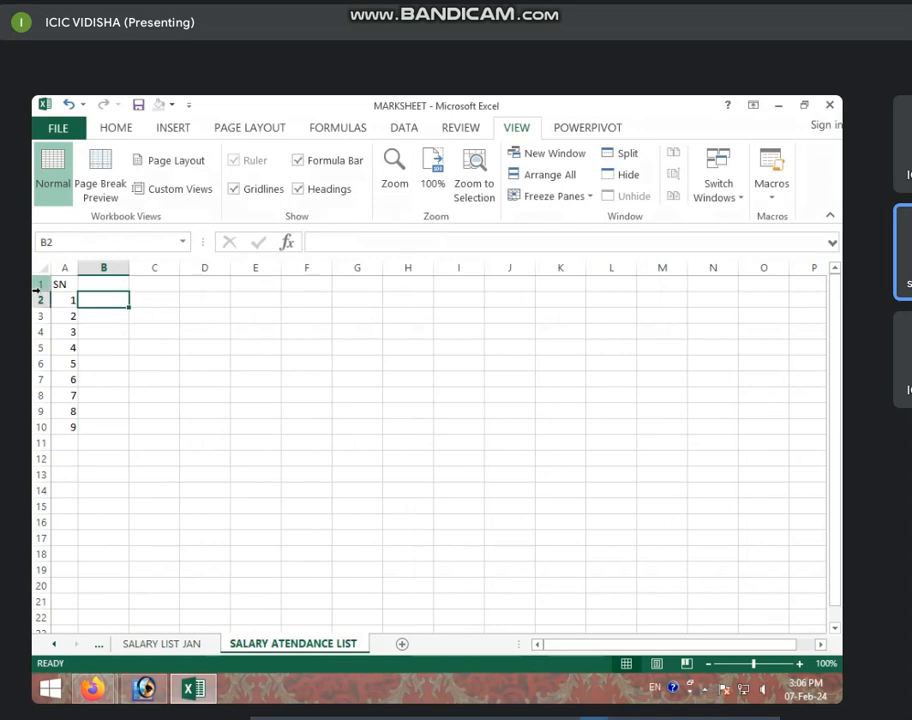
Step: Enter the heading NAME in cell B1
{"action": "left_click", "coordinate": [96, 286]}
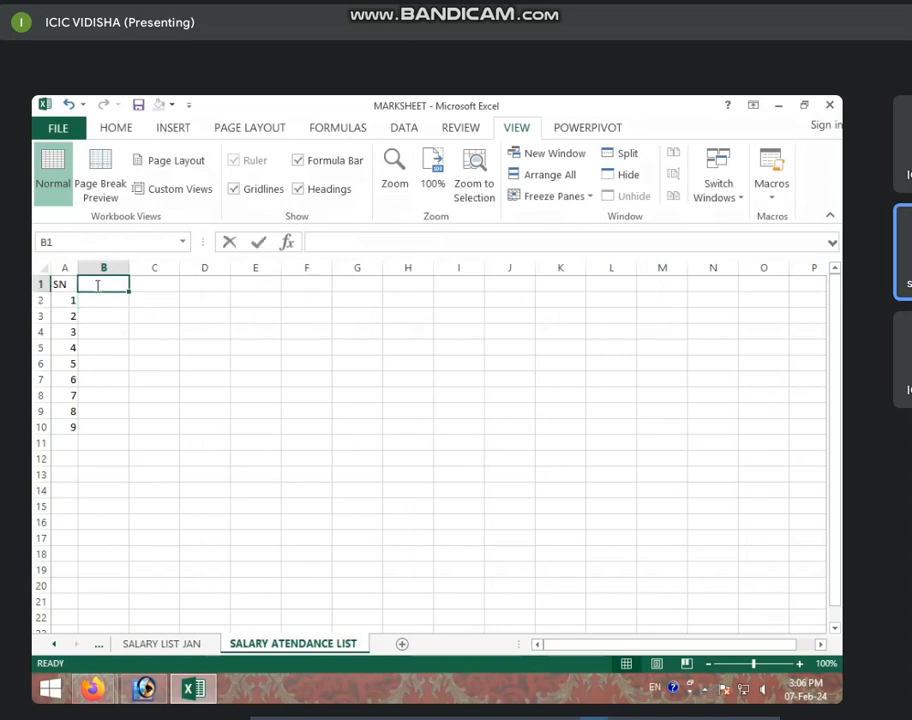
{"action": "type", "text": "NAME"}
{"action": "key", "text": "Tab"}
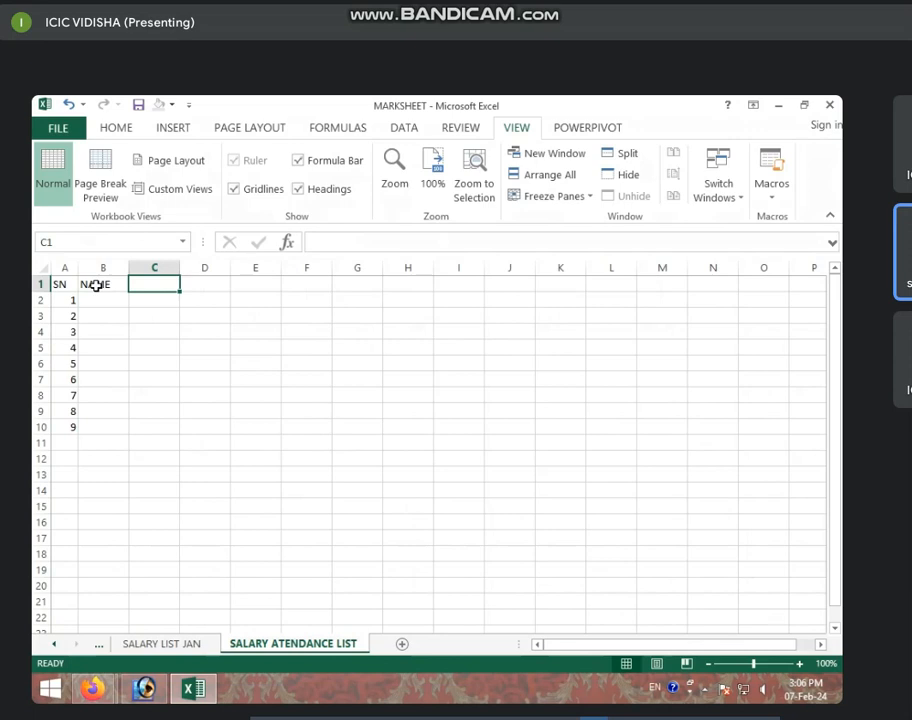
Step: Enter the first names of the first three employees in cells B2 to B4
{"action": "left_click", "coordinate": [106, 302]}
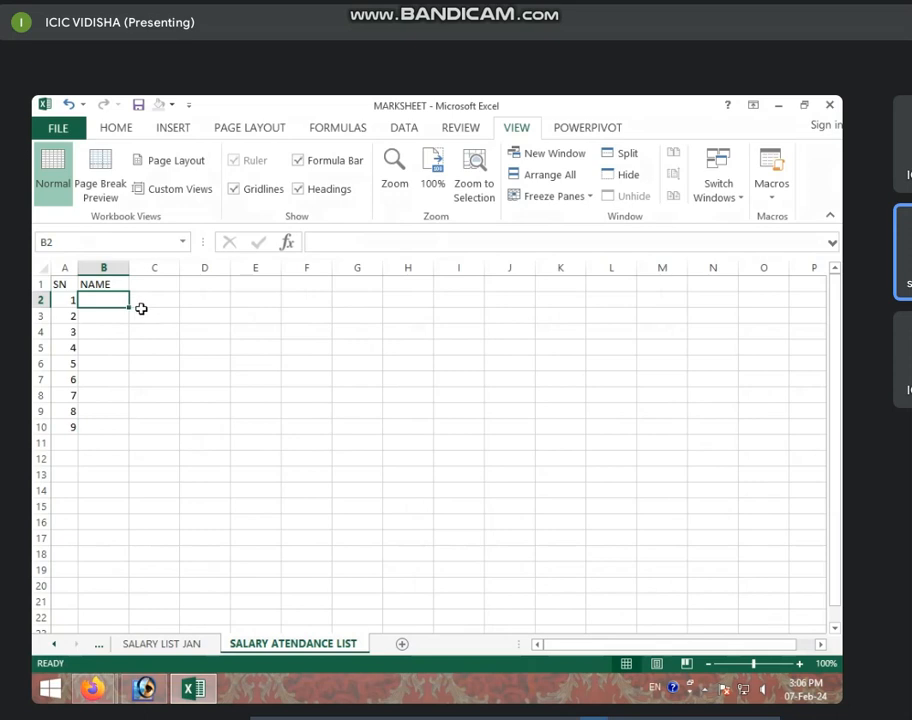
{"action": "type", "text": "AJAY"}
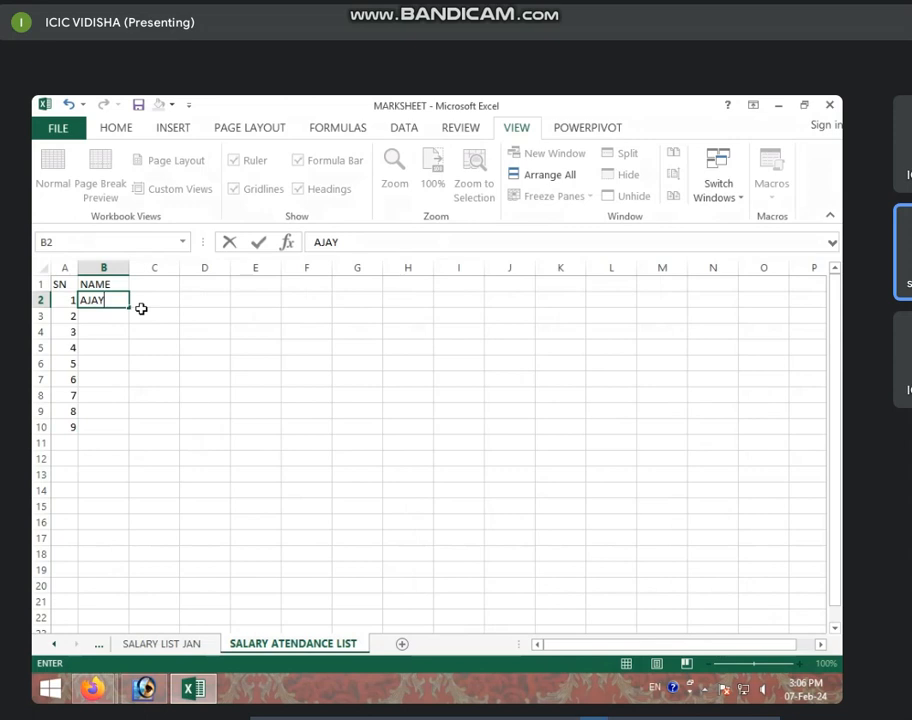
{"action": "key", "text": "Return"}
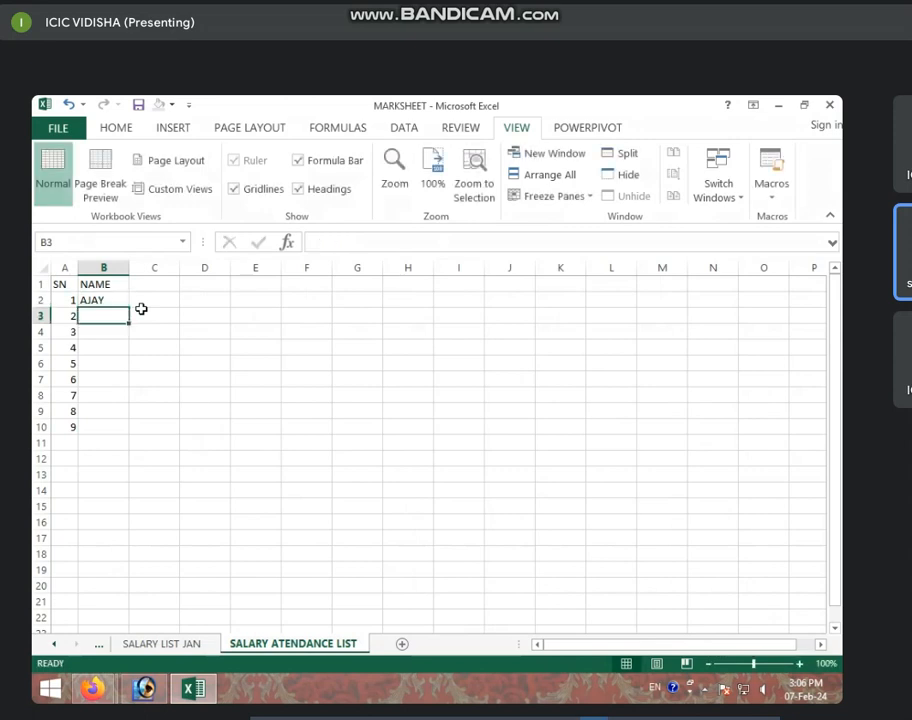
{"action": "type", "text": "VIJAY"}
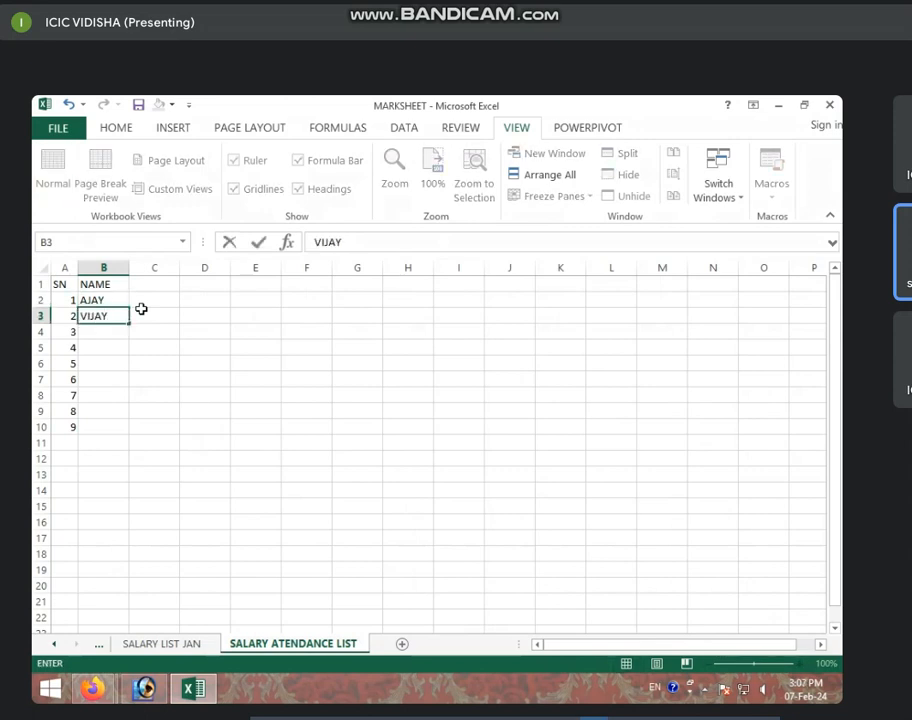
{"action": "key", "text": "Return"}
{"action": "type", "text": "MOHAN"}
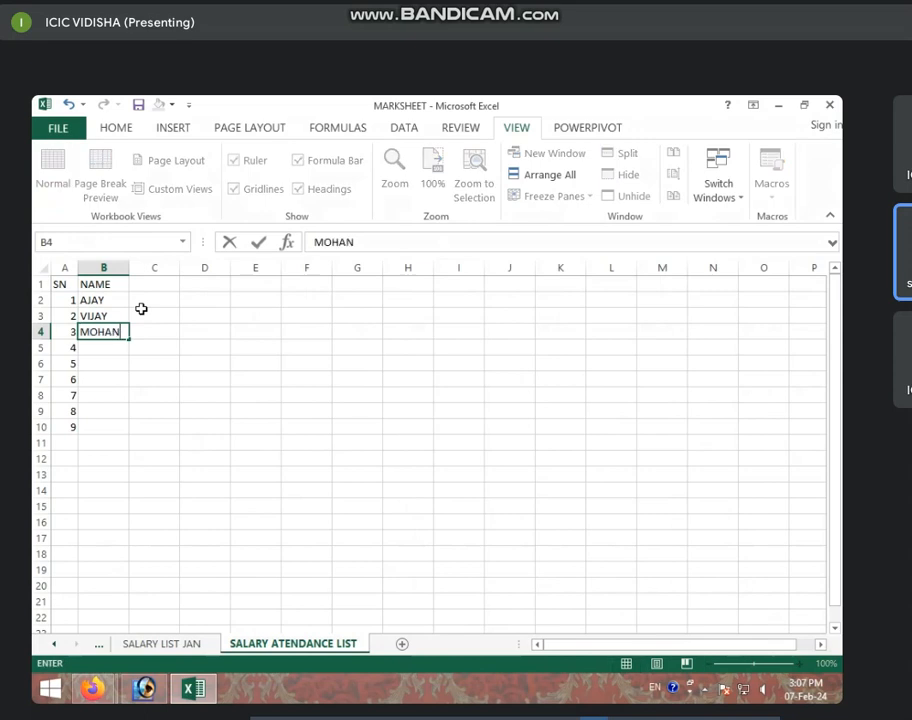
{"action": "key", "text": "Return"}
Step: Enter the first names of four more employees in cells B5 to B8, beside serial numbers 4 to 7
{"action": "type", "text": "SO"}
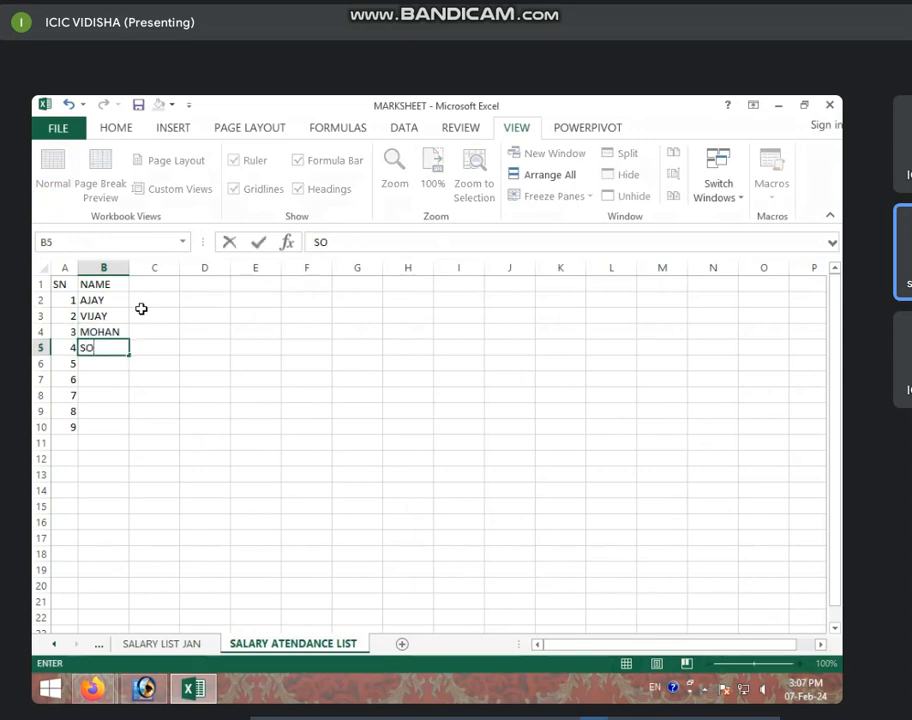
{"action": "type", "text": "HAN"}
{"action": "key", "text": "Return"}
{"action": "type", "text": "RA"}
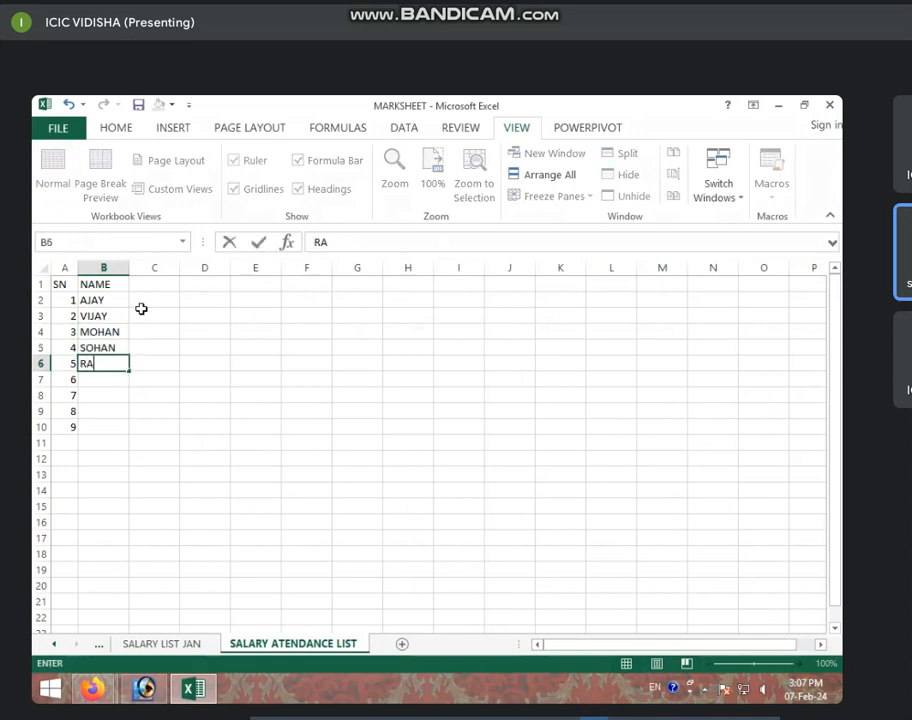
{"action": "type", "text": "M"}
{"action": "key", "text": "Return"}
{"action": "type", "text": "RADHA"}
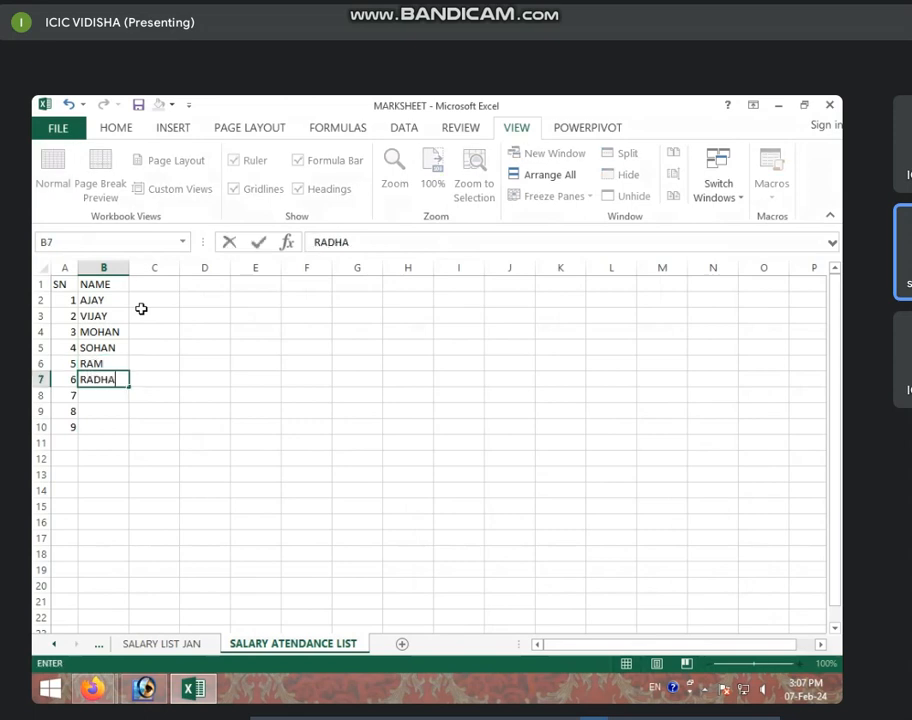
{"action": "key", "text": "Return"}
{"action": "type", "text": "SEEMA"}
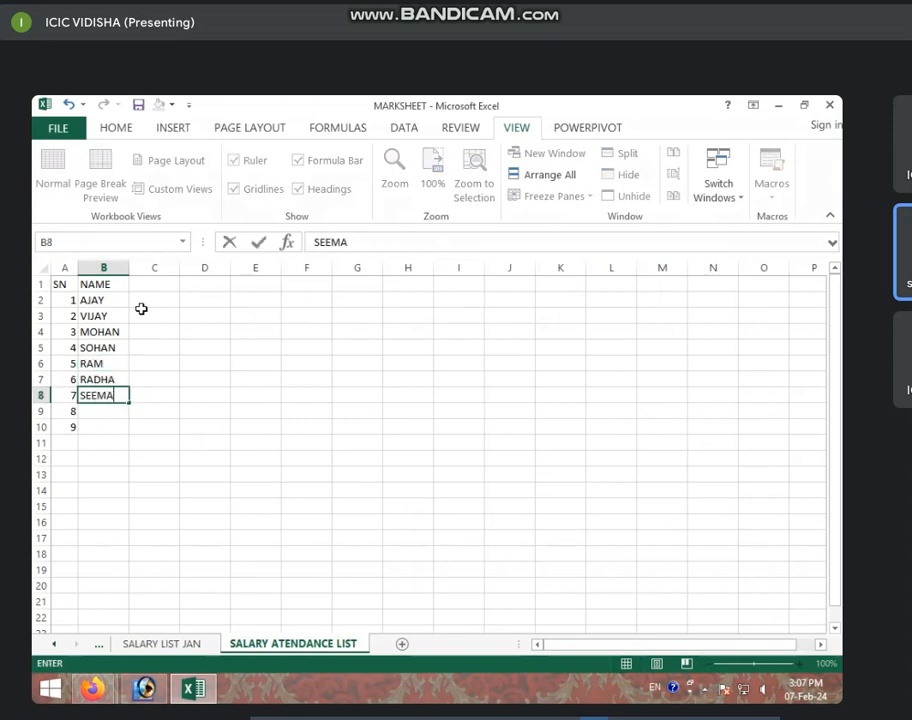
{"action": "key", "text": "Return"}
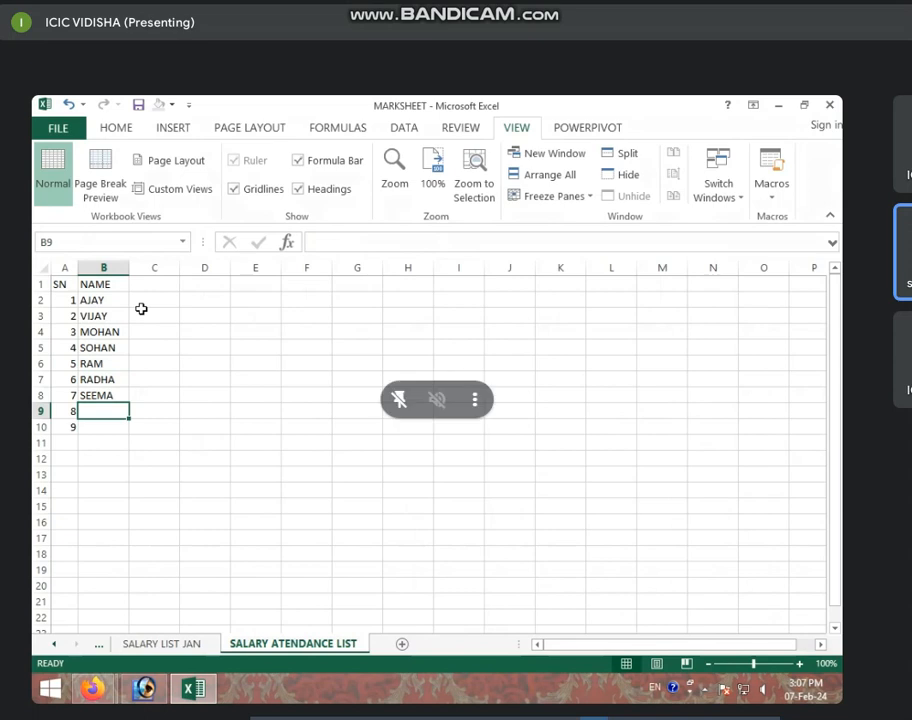
{"action": "left_click", "coordinate": [163, 443]}
{"action": "left_click", "coordinate": [64, 288]}
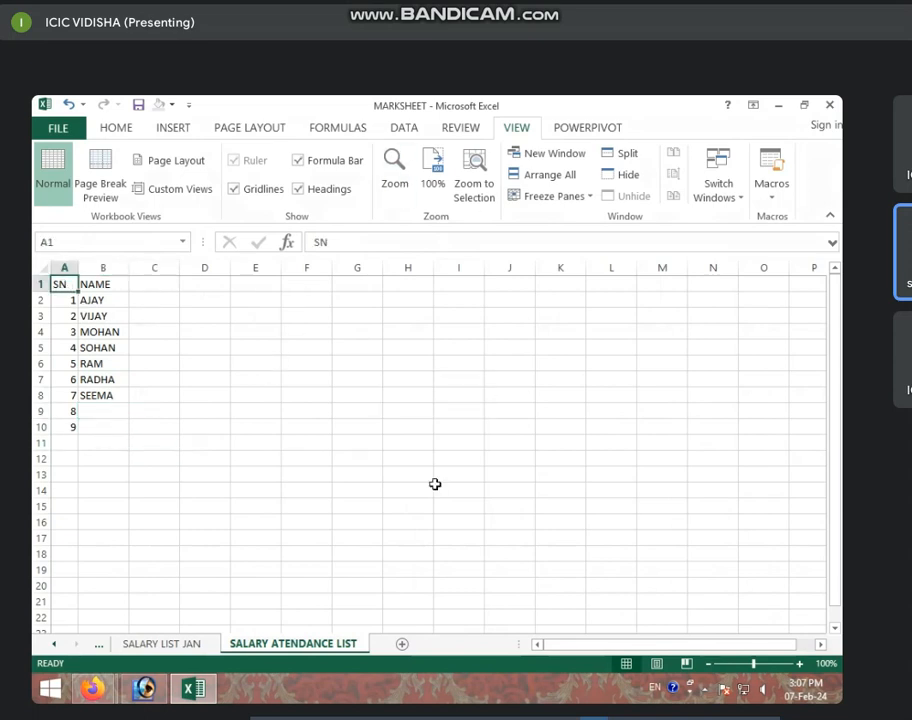
{"action": "left_click", "coordinate": [115, 411]}
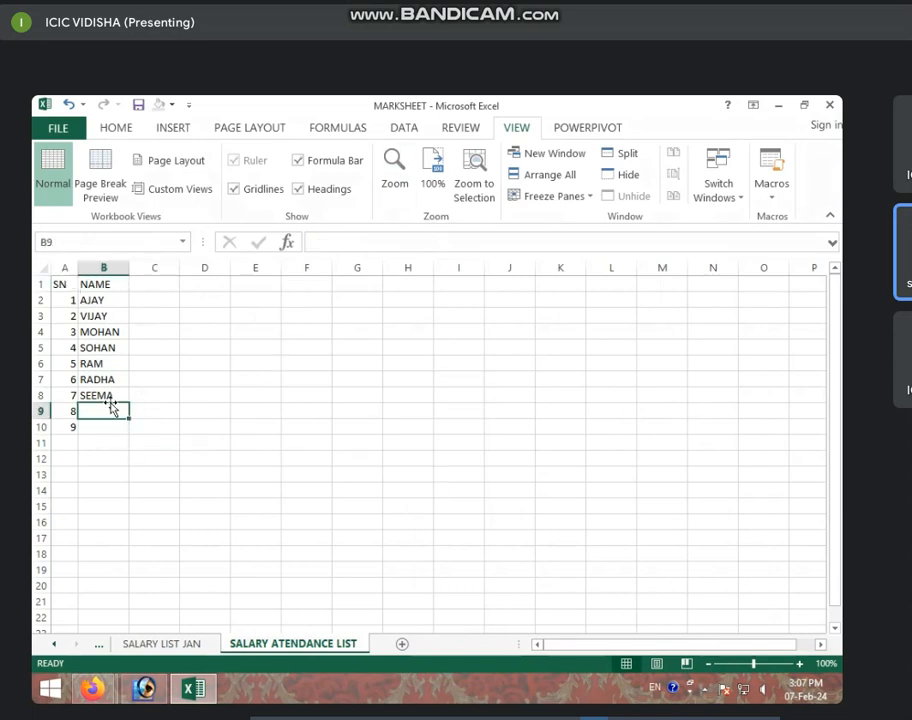
{"action": "left_click", "coordinate": [101, 344]}
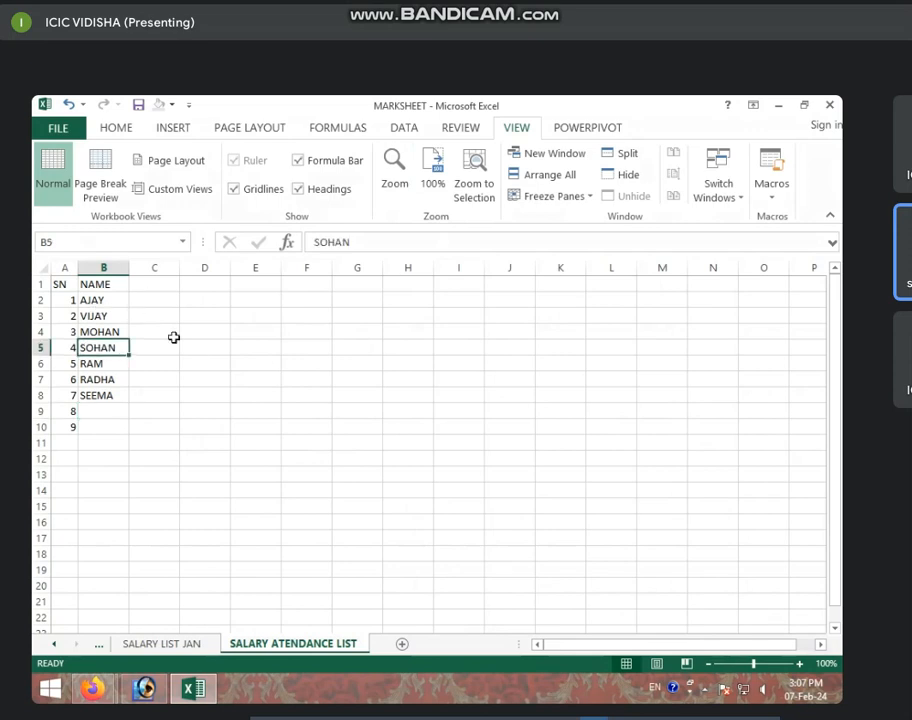
Step: Zoom the SALARY ATENDANCE LIST sheet in to 130%
{"action": "left_click", "coordinate": [799, 664]}
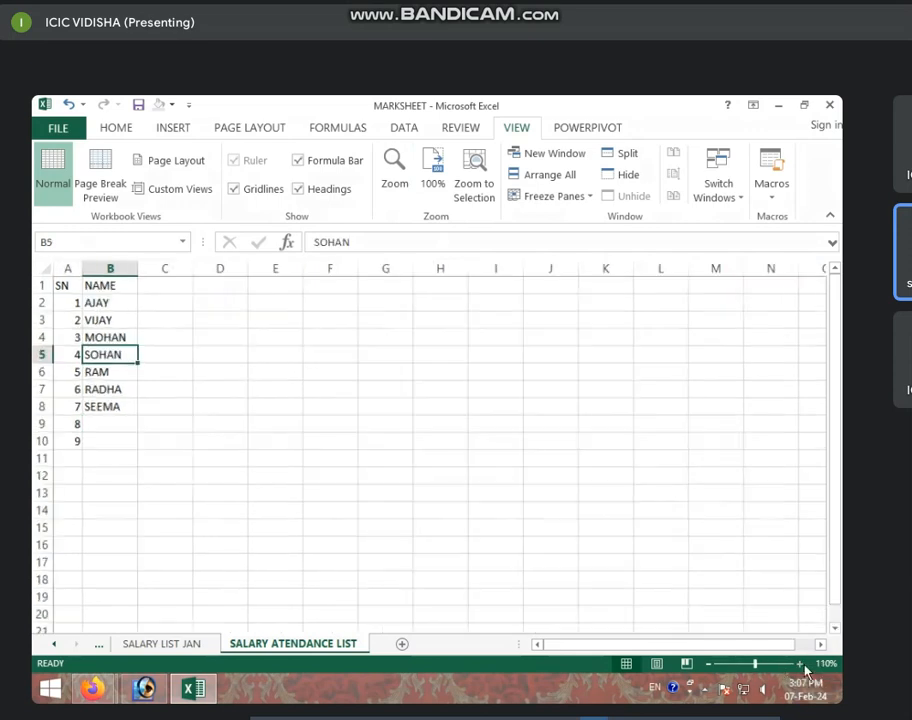
{"action": "left_click", "coordinate": [799, 664]}
{"action": "left_click", "coordinate": [799, 664]}
Step: Zoom the worksheet out to 21% and back in to 130%
{"action": "left_click", "coordinate": [720, 664]}
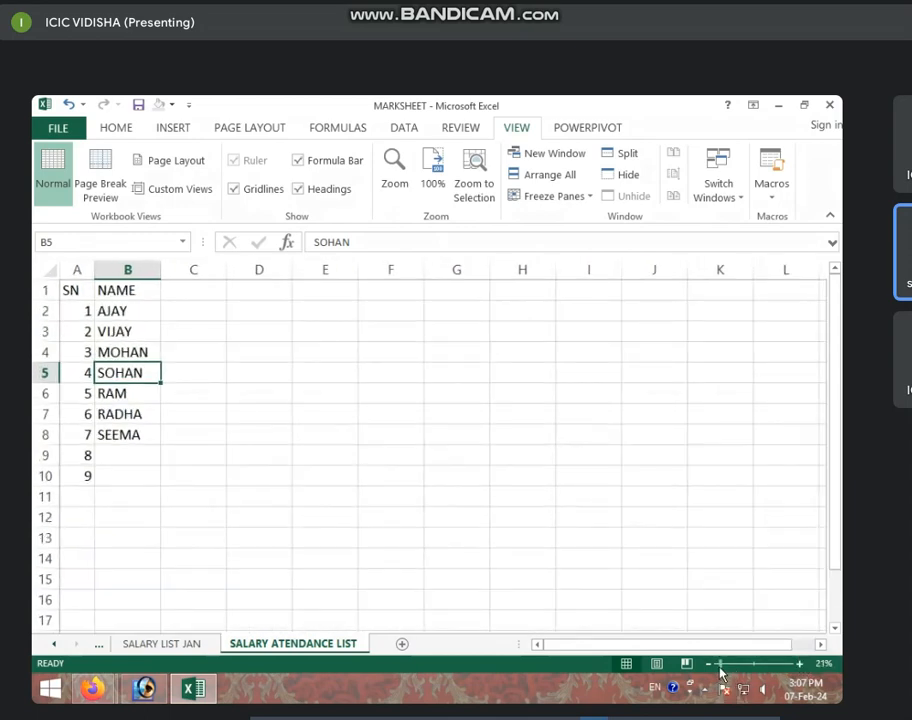
{"action": "left_click", "coordinate": [799, 664]}
{"action": "left_click", "coordinate": [799, 664]}
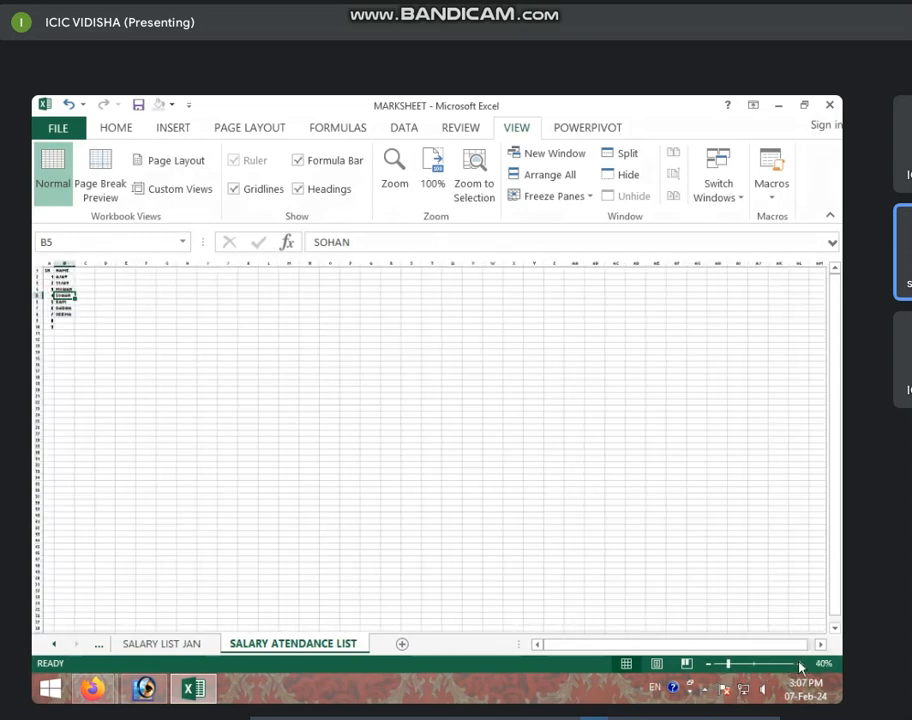
{"action": "left_click", "coordinate": [799, 664]}
{"action": "left_click", "coordinate": [799, 664]}
{"action": "left_click", "coordinate": [799, 664]}
{"action": "left_click", "coordinate": [799, 664]}
{"action": "left_click", "coordinate": [799, 664]}
{"action": "left_click", "coordinate": [799, 664]}
{"action": "left_click", "coordinate": [799, 664]}
{"action": "left_click", "coordinate": [799, 664]}
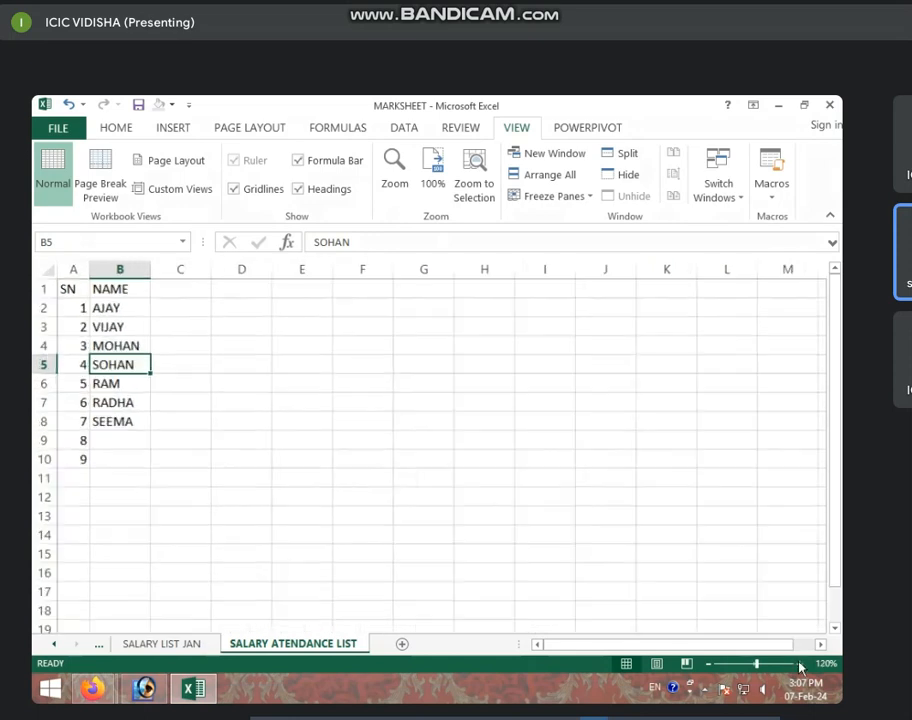
{"action": "left_click", "coordinate": [799, 664]}
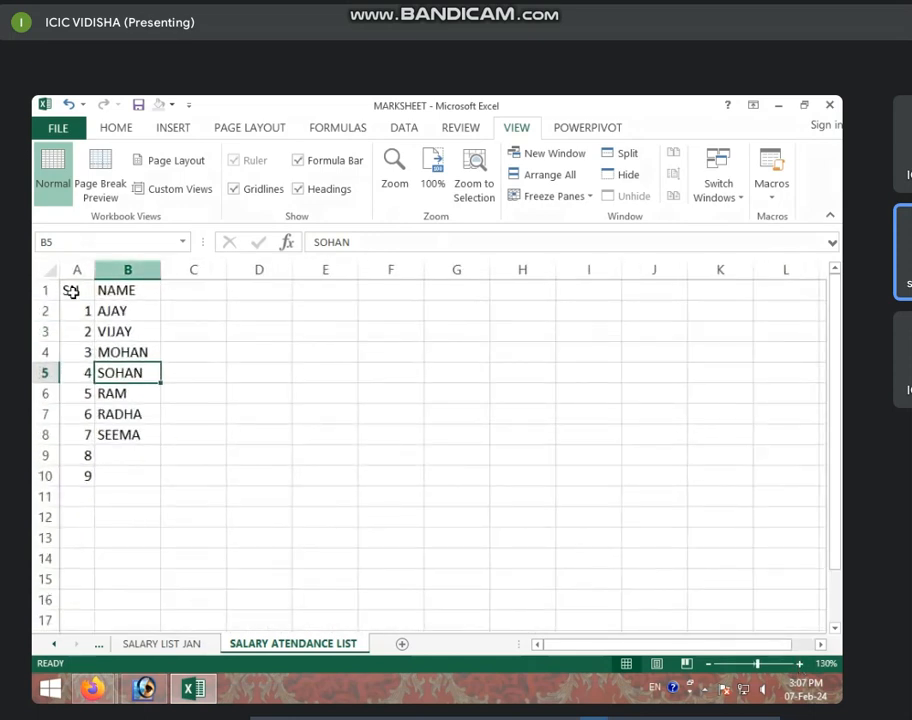
Step: Select cell B2 and set the worksheet magnification to the preset 50% in the Zoom settings
{"action": "left_click", "coordinate": [145, 311]}
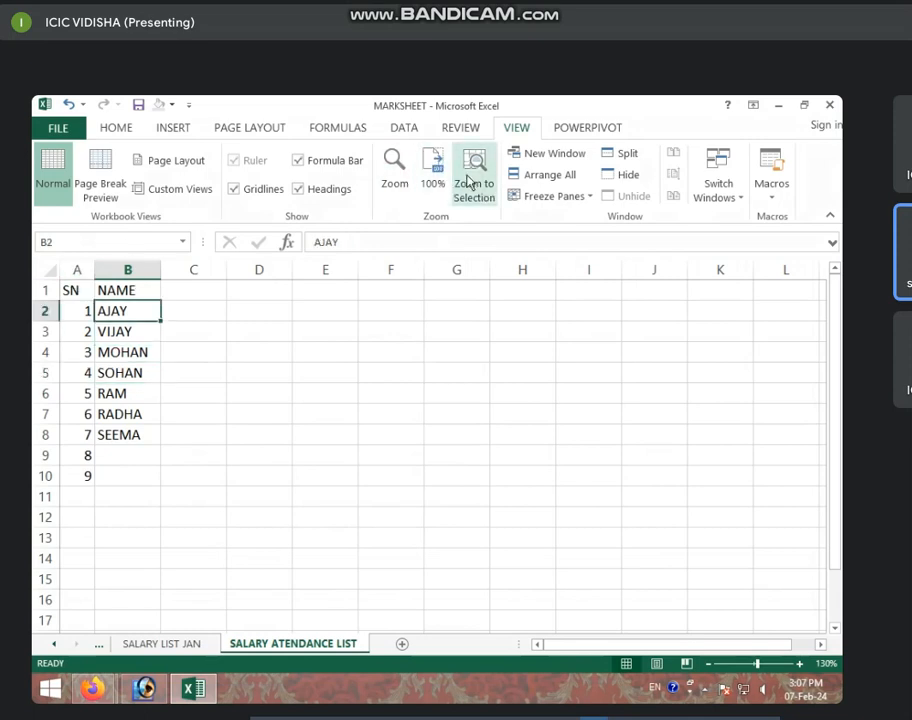
{"action": "left_click", "coordinate": [400, 172]}
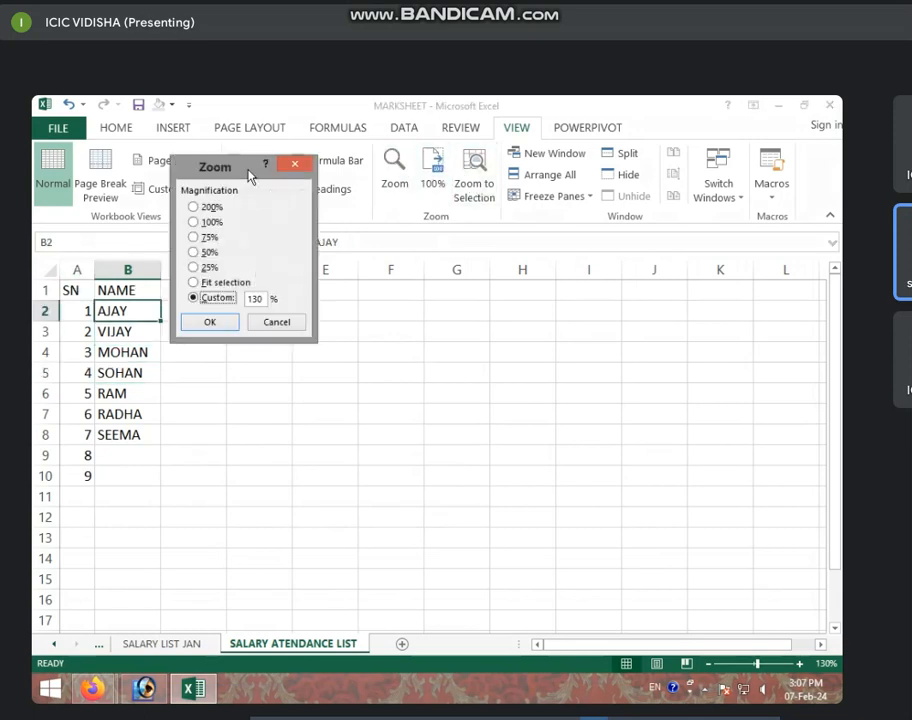
{"action": "left_click_drag", "start_coordinate": [250, 175], "coordinate": [268, 322]}
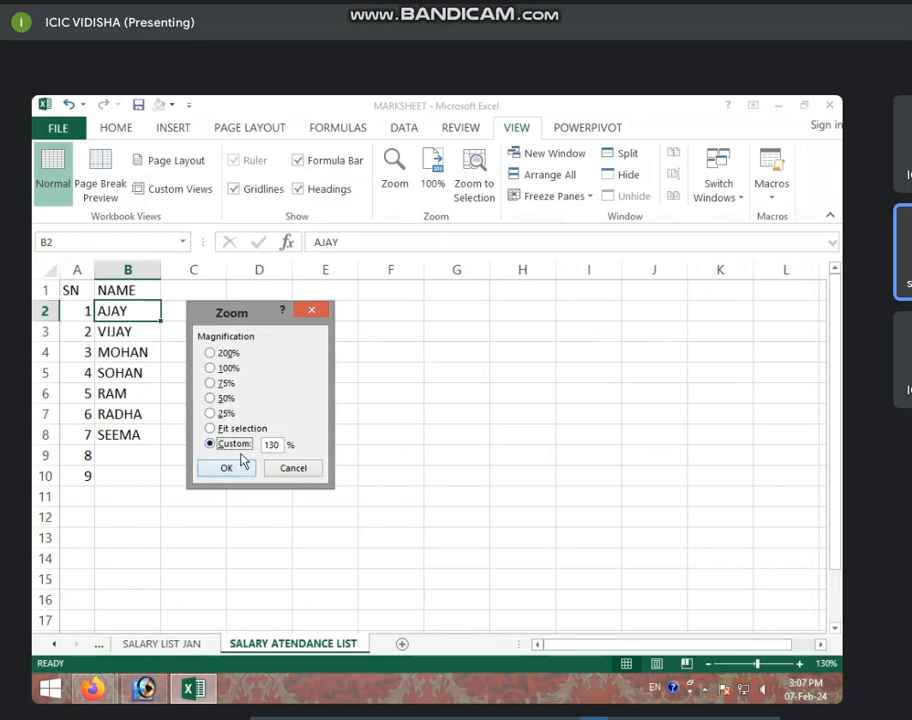
{"action": "left_click", "coordinate": [212, 399]}
{"action": "left_click", "coordinate": [226, 469]}
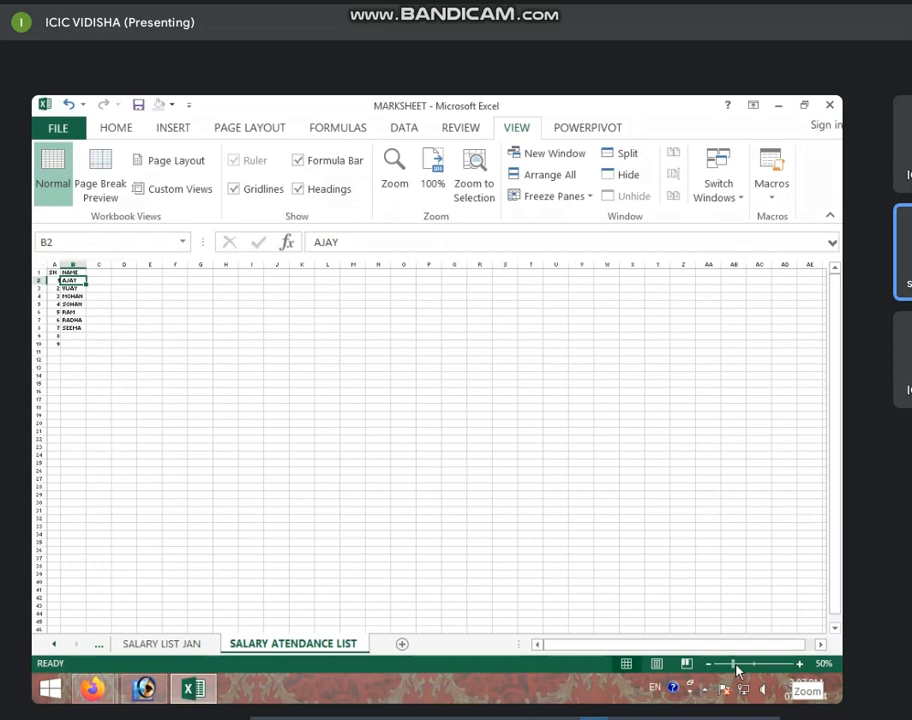
Step: Try the Fit selection and 200% magnification options, and set the worksheet zoom to 75%
{"action": "left_click", "coordinate": [390, 182]}
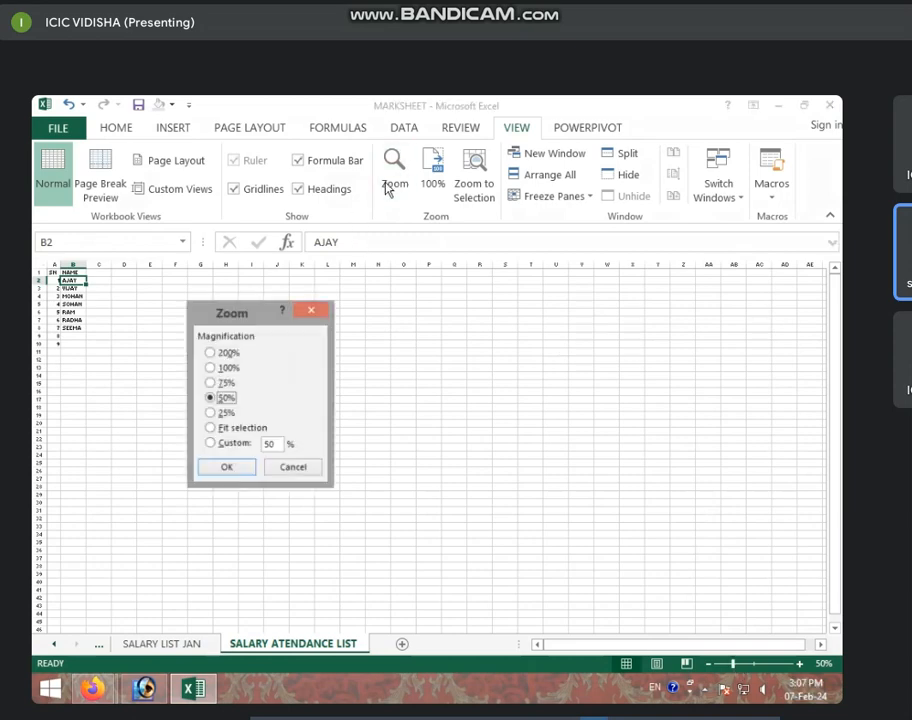
{"action": "left_click", "coordinate": [211, 429]}
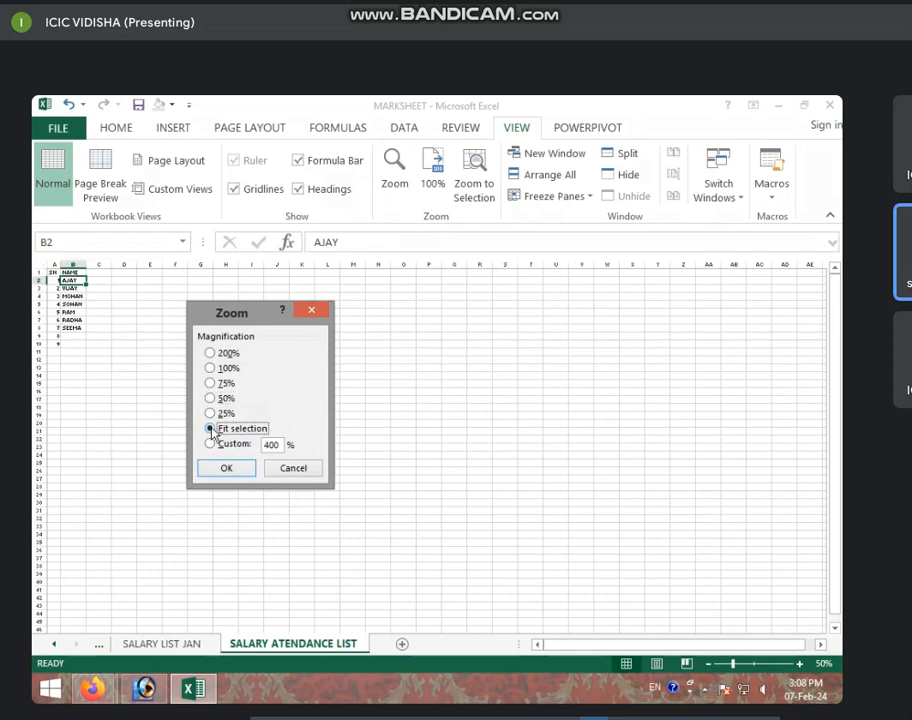
{"action": "left_click", "coordinate": [227, 355]}
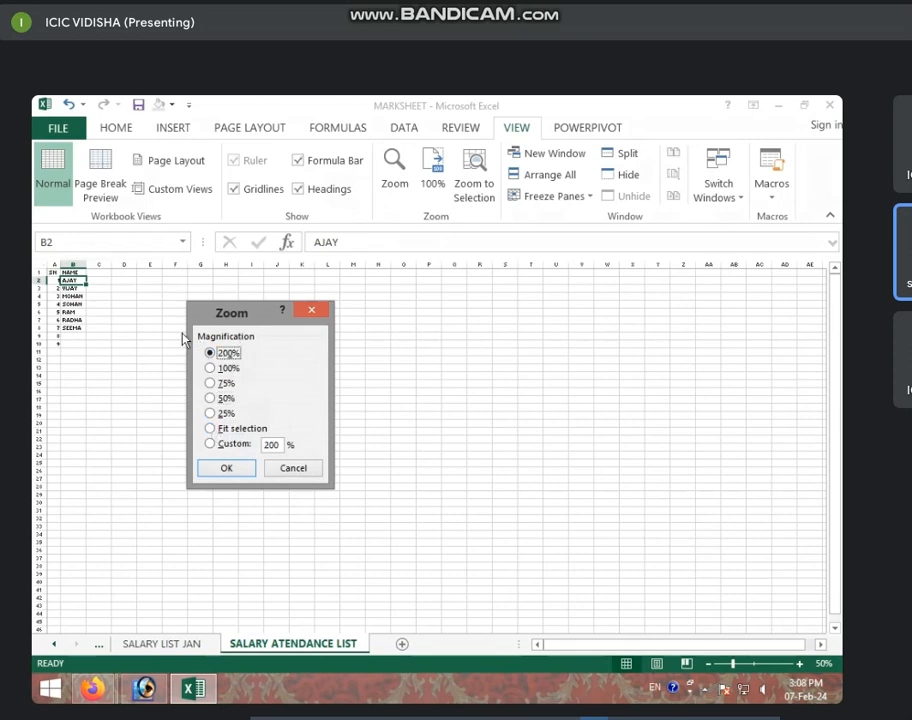
{"action": "left_click", "coordinate": [222, 384]}
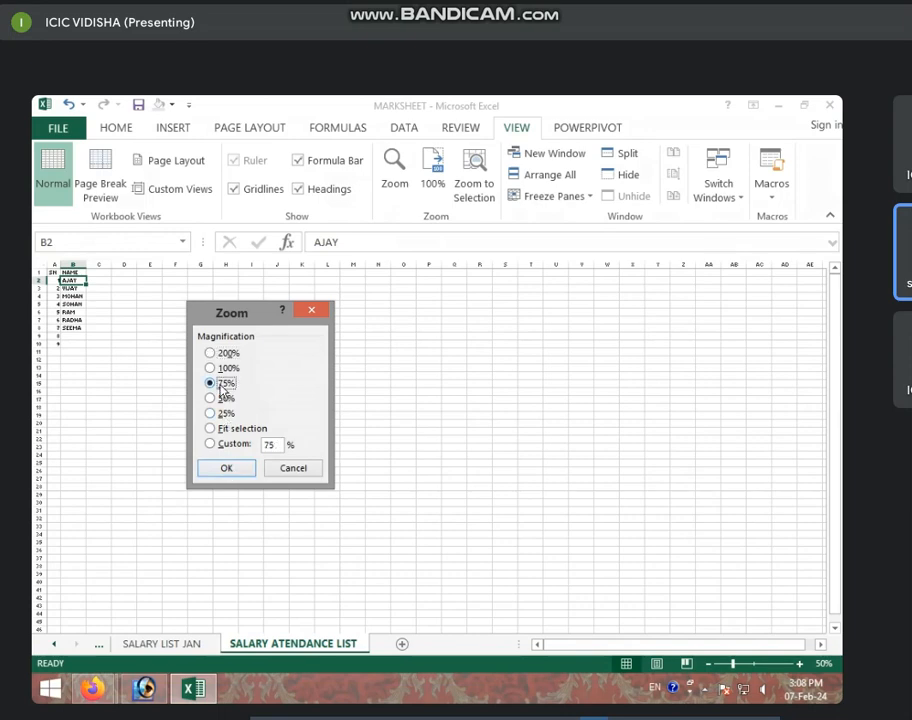
{"action": "left_click", "coordinate": [227, 469]}
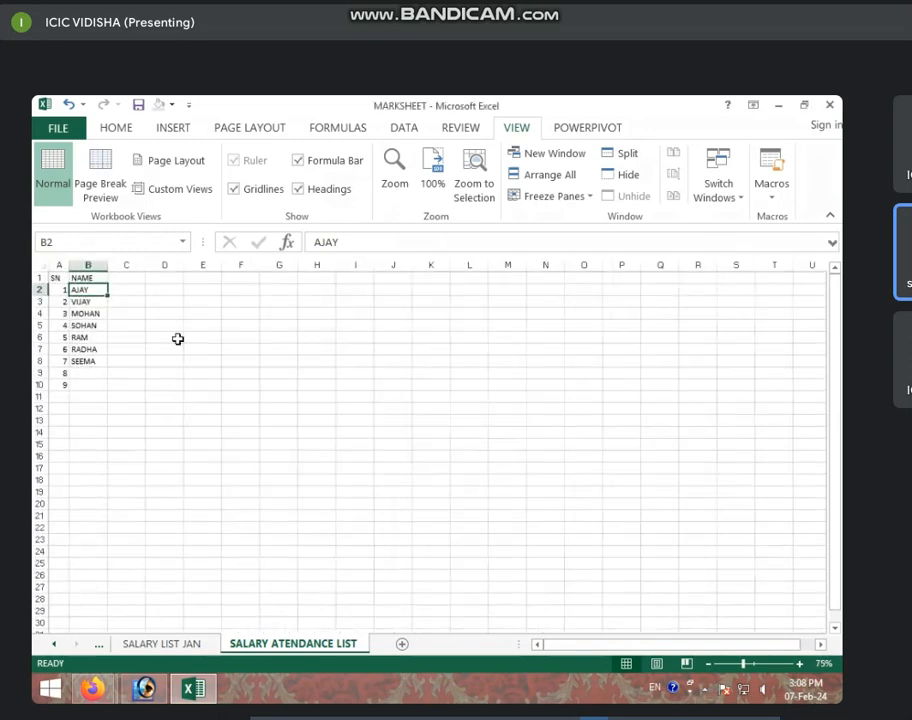
Step: Select cell D94 and zoom the worksheet in to 170%
{"action": "left_click", "coordinate": [232, 371]}
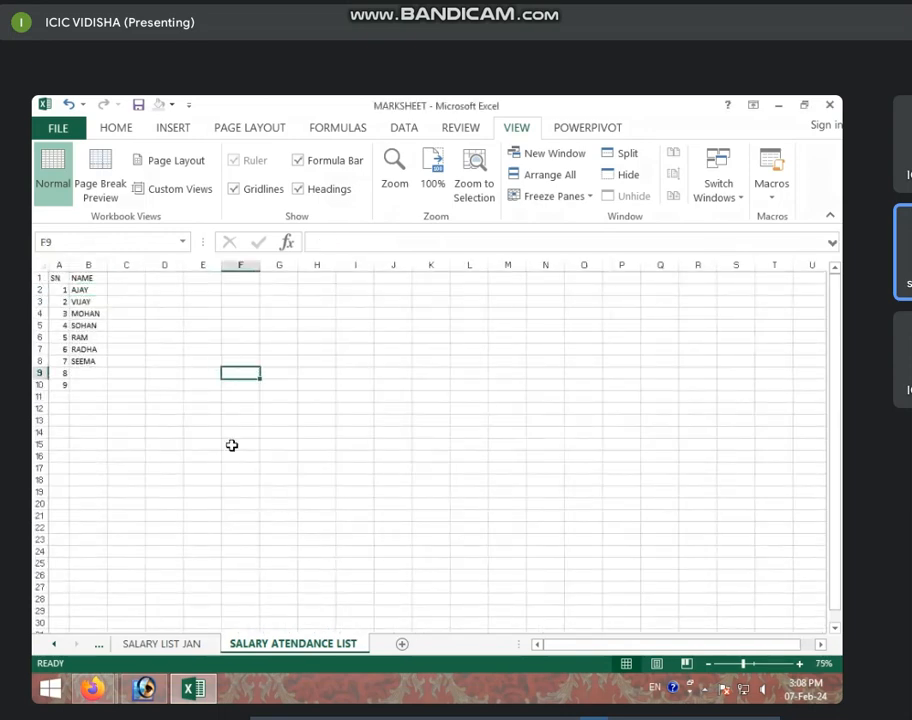
{"action": "left_click", "coordinate": [135, 366]}
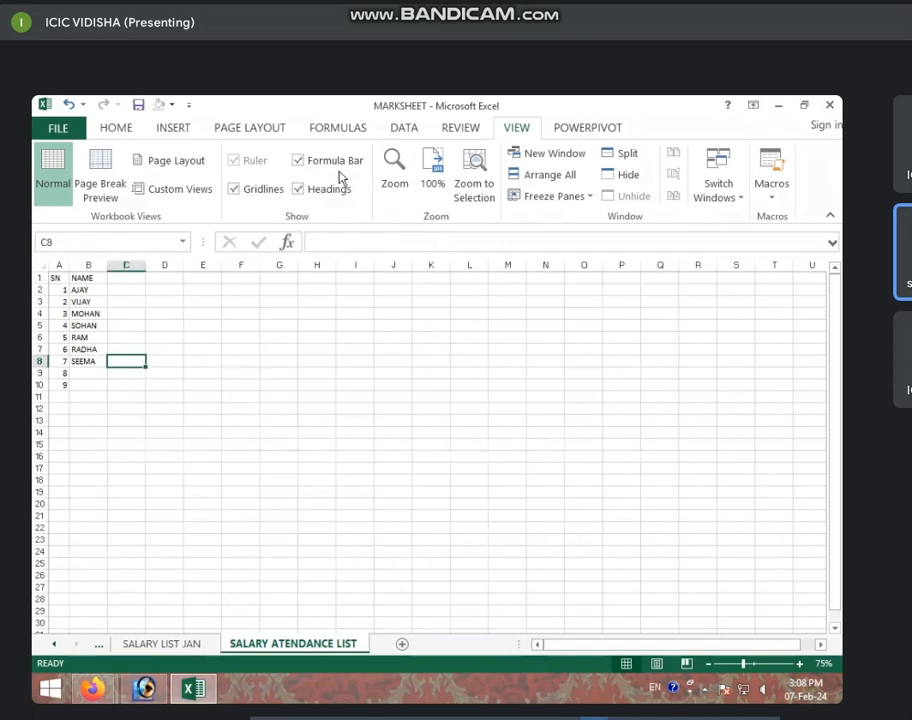
{"action": "scroll", "coordinate": [320, 443], "scroll_direction": "down", "scroll_amount": 5}
{"action": "scroll", "coordinate": [320, 443], "scroll_direction": "down", "scroll_amount": 12}
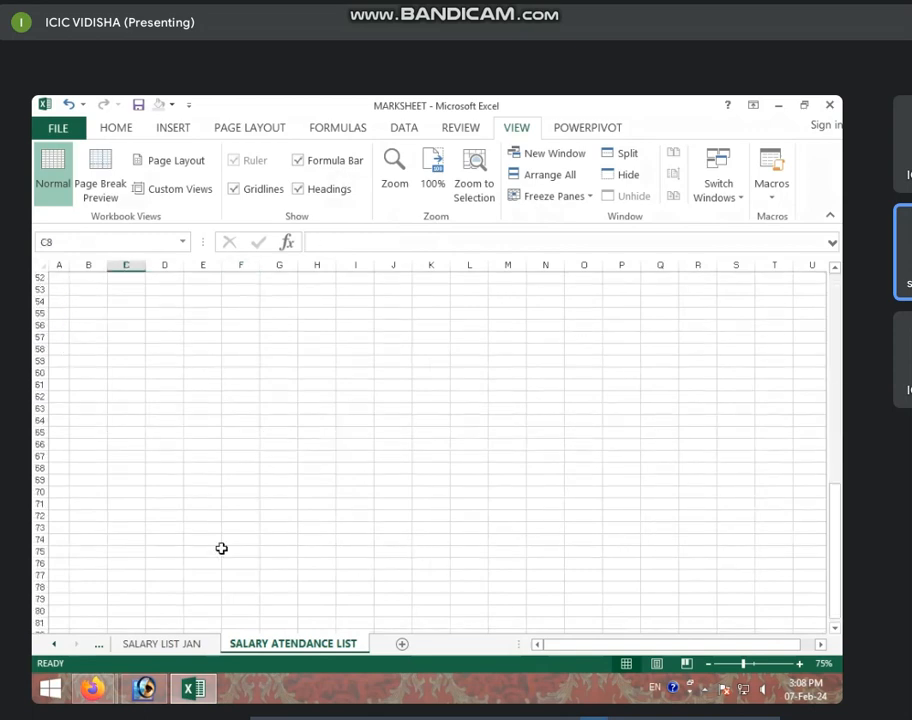
{"action": "left_click", "coordinate": [171, 597]}
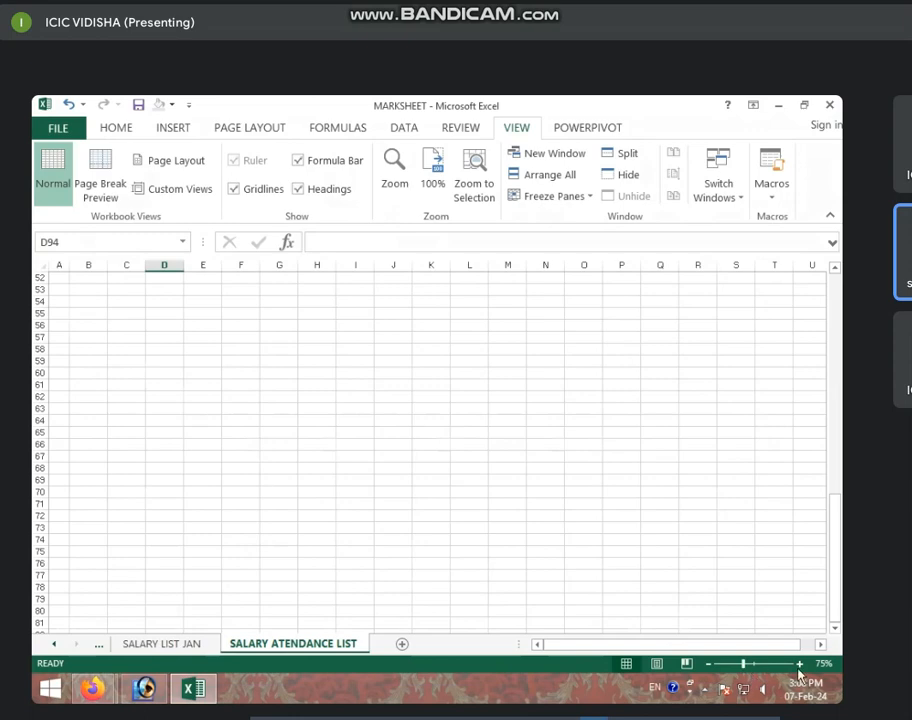
{"action": "left_click", "coordinate": [799, 664]}
{"action": "left_click", "coordinate": [799, 664]}
{"action": "left_click", "coordinate": [799, 664]}
{"action": "left_click", "coordinate": [799, 664]}
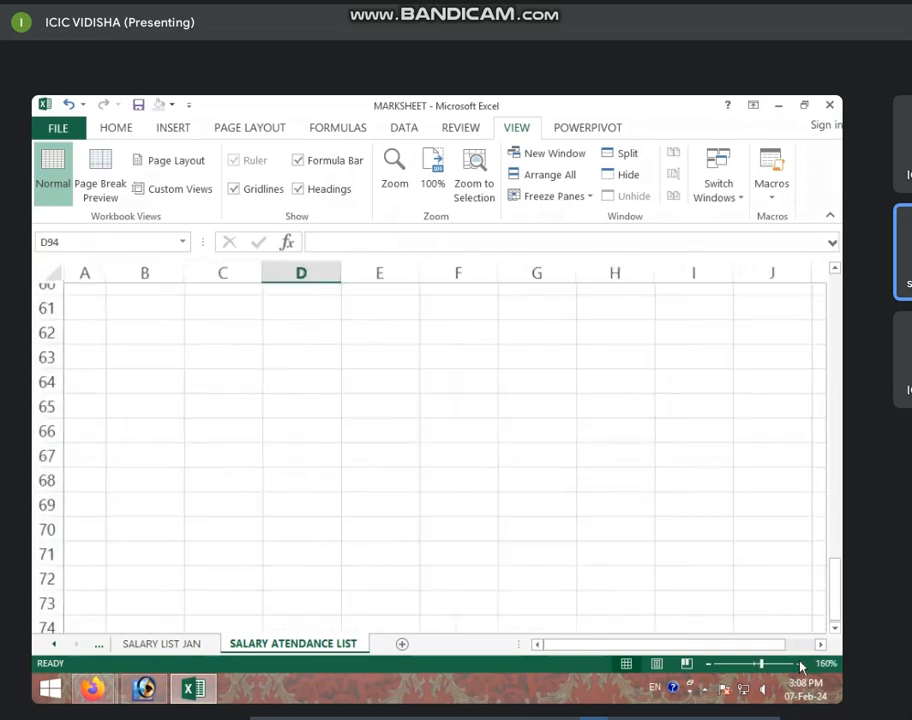
{"action": "left_click", "coordinate": [799, 664]}
{"action": "scroll", "coordinate": [582, 563], "scroll_direction": "down", "scroll_amount": 9}
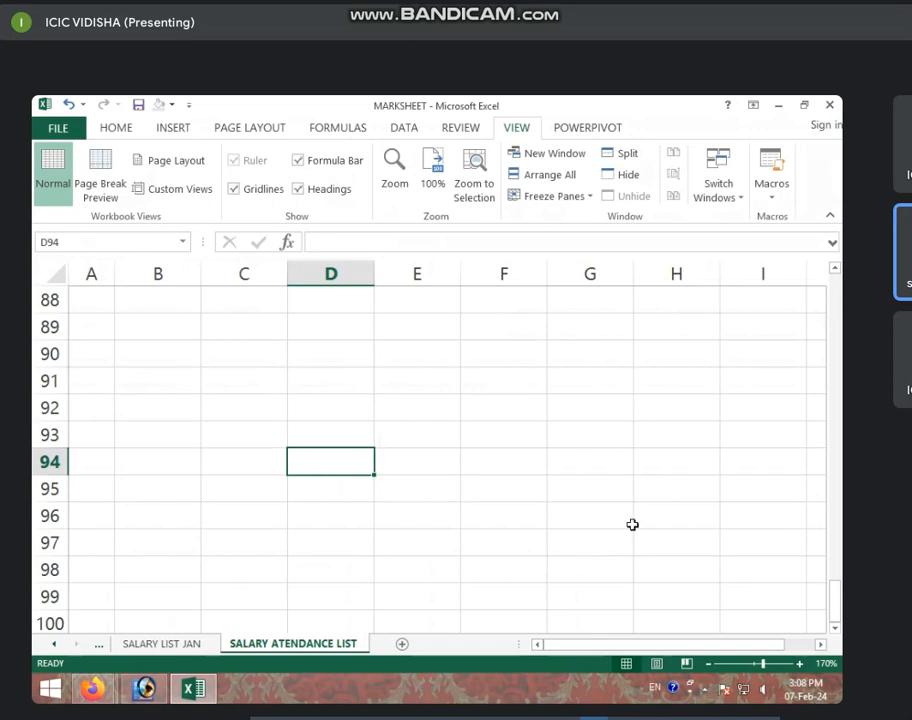
{"action": "scroll", "coordinate": [407, 474], "scroll_direction": "up", "scroll_amount": 20}
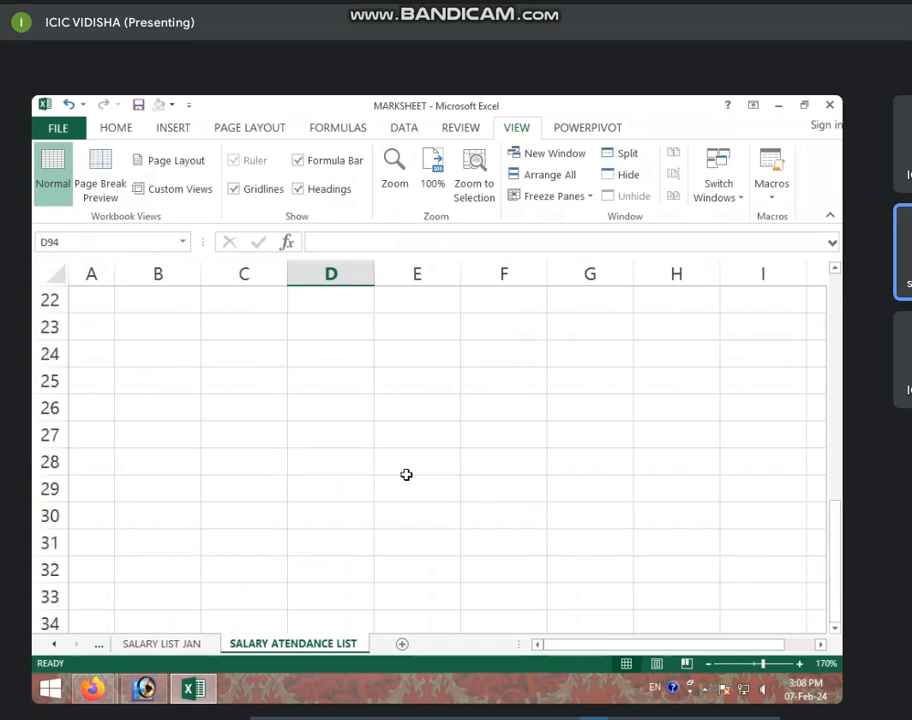
{"action": "scroll", "coordinate": [393, 495], "scroll_direction": "down", "scroll_amount": 12}
{"action": "scroll", "coordinate": [363, 530], "scroll_direction": "down", "scroll_amount": 11}
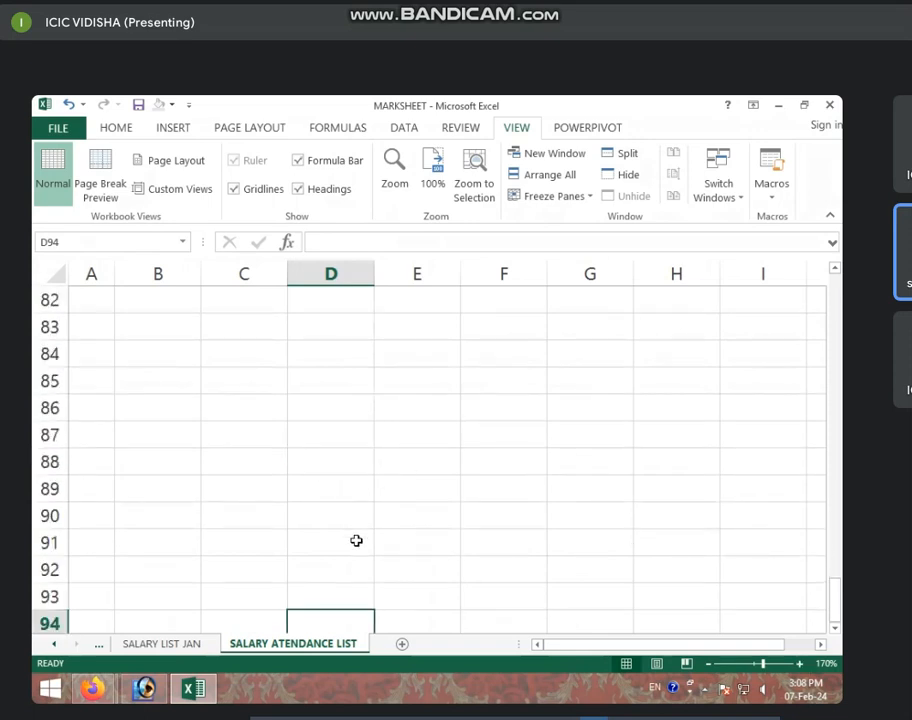
Step: Zoom the worksheet in to 280%, reduce it to 166%, and reset the zoom to 100%
{"action": "left_click", "coordinate": [800, 664]}
{"action": "left_click", "coordinate": [800, 664]}
{"action": "left_click", "coordinate": [800, 664]}
{"action": "left_click", "coordinate": [800, 664]}
{"action": "left_click", "coordinate": [800, 664]}
{"action": "left_click", "coordinate": [803, 664]}
{"action": "left_click", "coordinate": [803, 664]}
{"action": "left_click", "coordinate": [803, 664]}
{"action": "left_click", "coordinate": [803, 664]}
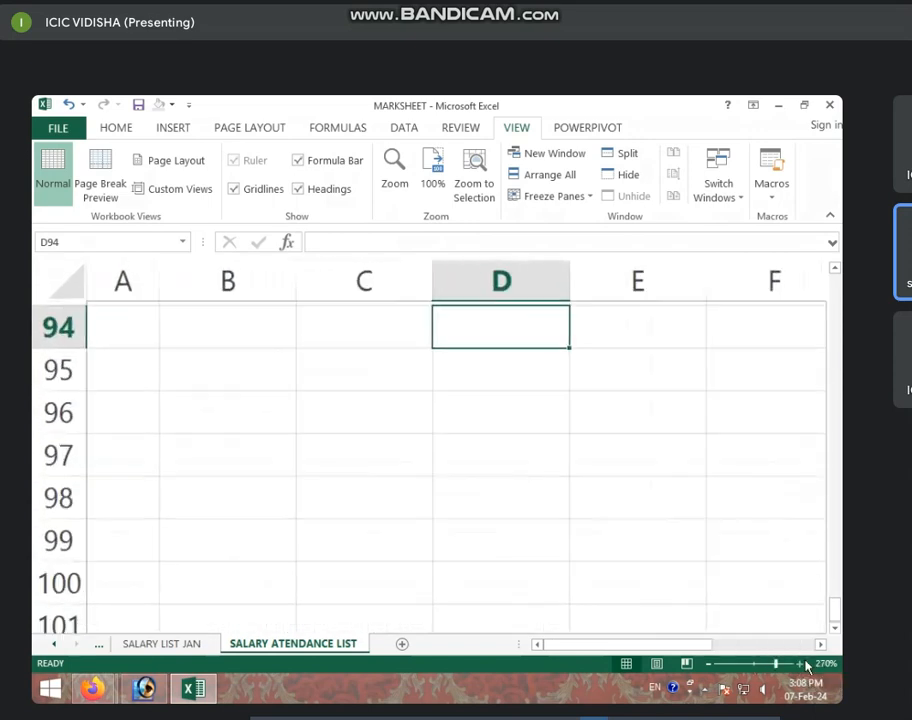
{"action": "left_click", "coordinate": [803, 664]}
{"action": "left_click", "coordinate": [803, 664]}
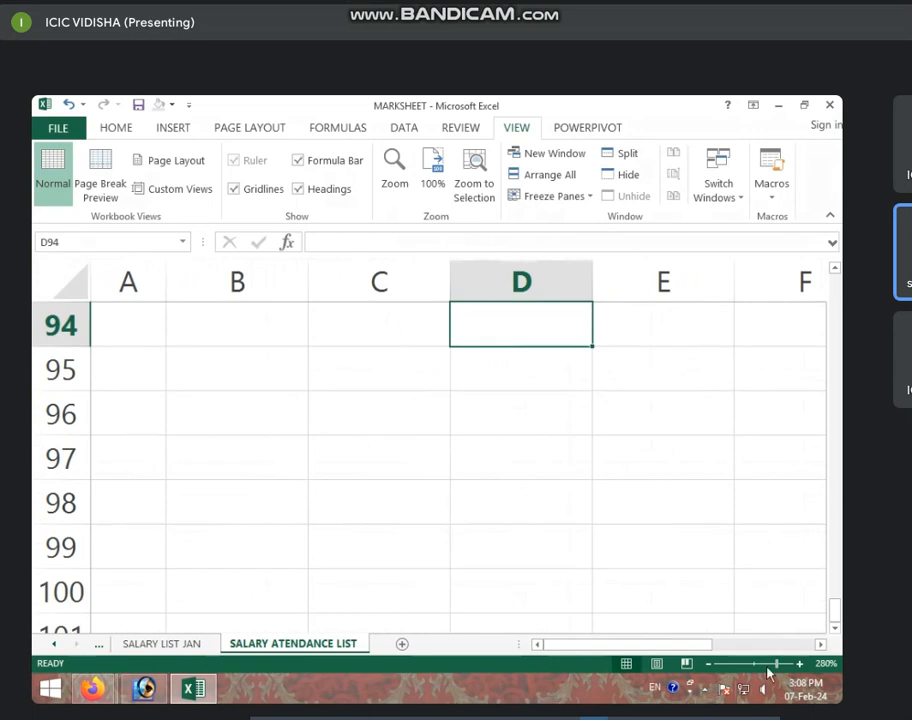
{"action": "left_click_drag", "start_coordinate": [776, 664], "coordinate": [763, 665]}
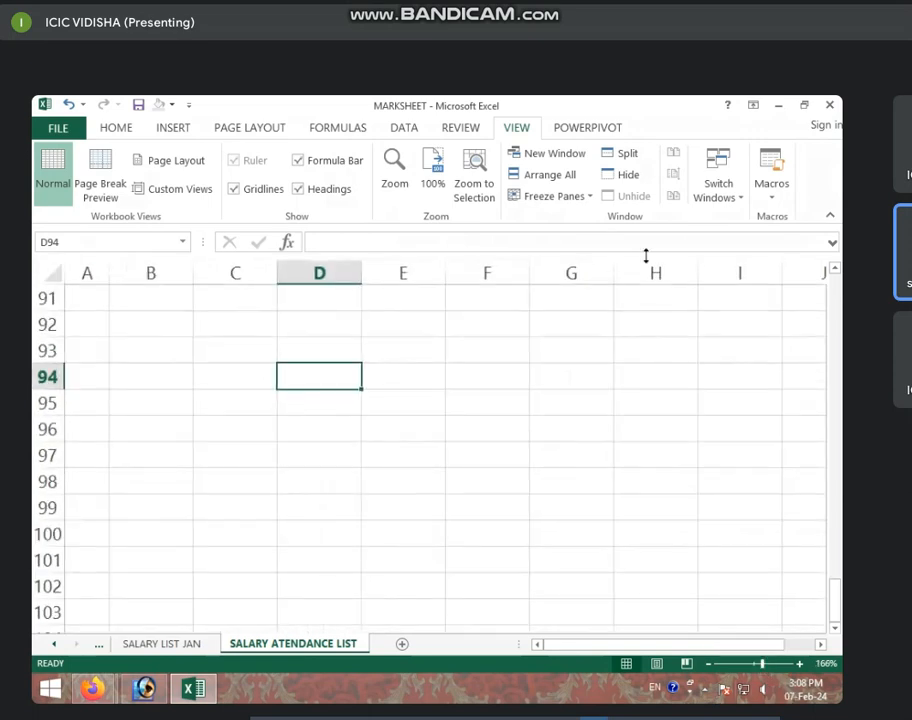
{"action": "left_click", "coordinate": [436, 180]}
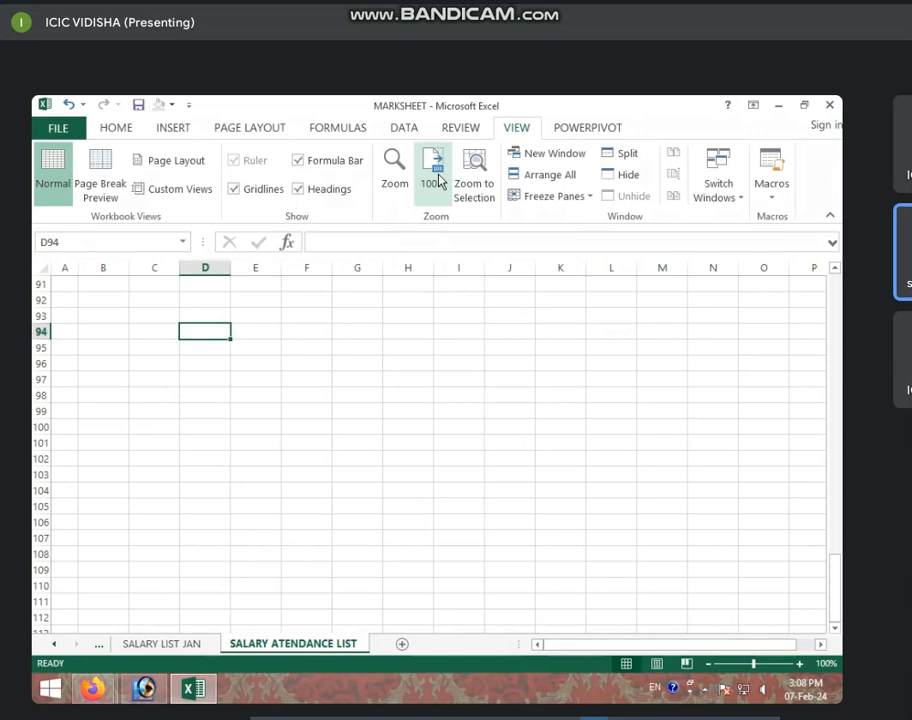
Step: Try the Fit selection magnification on cell D94 and restore the worksheet zoom to 100%
{"action": "left_click", "coordinate": [395, 175]}
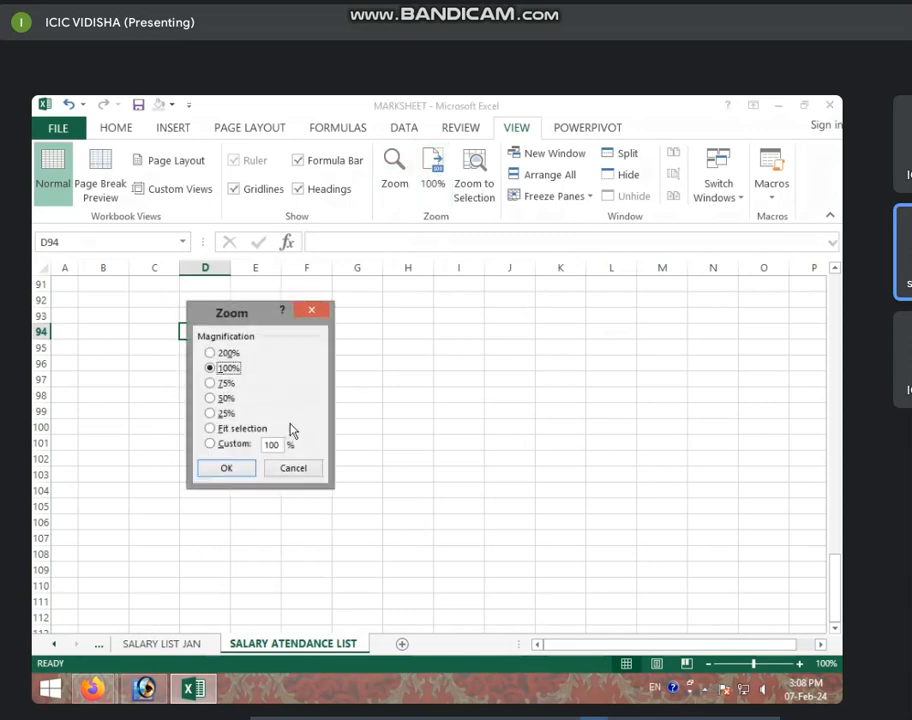
{"action": "left_click", "coordinate": [239, 432]}
{"action": "left_click", "coordinate": [227, 469]}
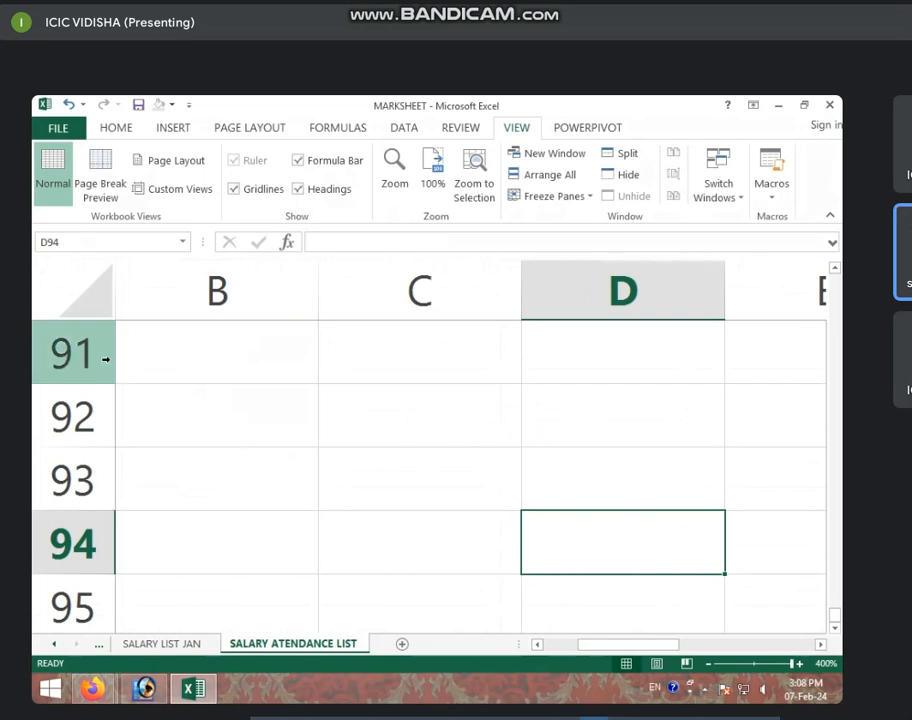
{"action": "left_click", "coordinate": [432, 178]}
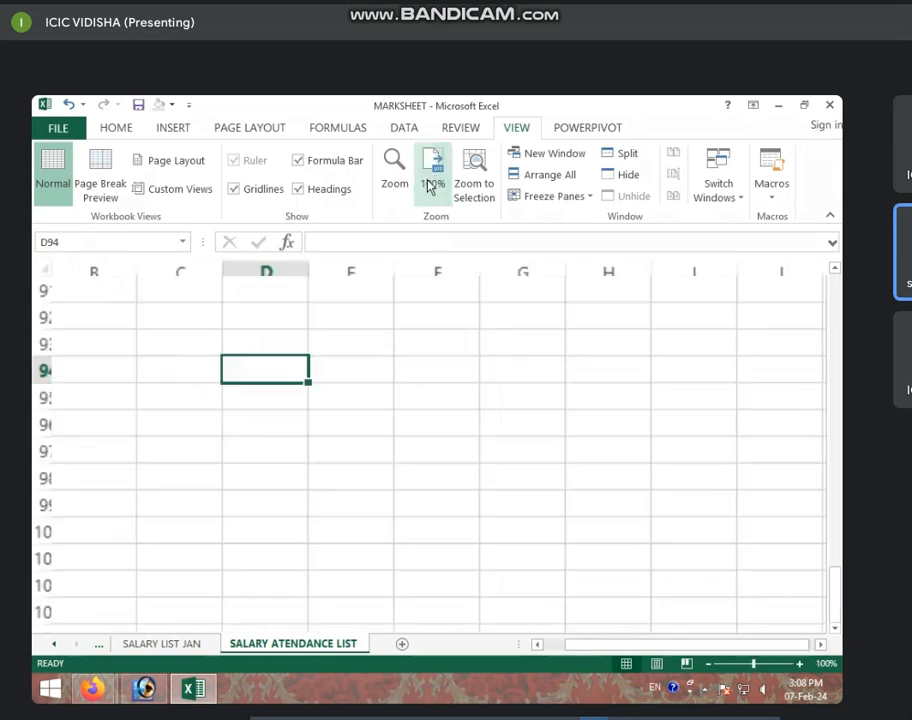
{"action": "left_click", "coordinate": [395, 168]}
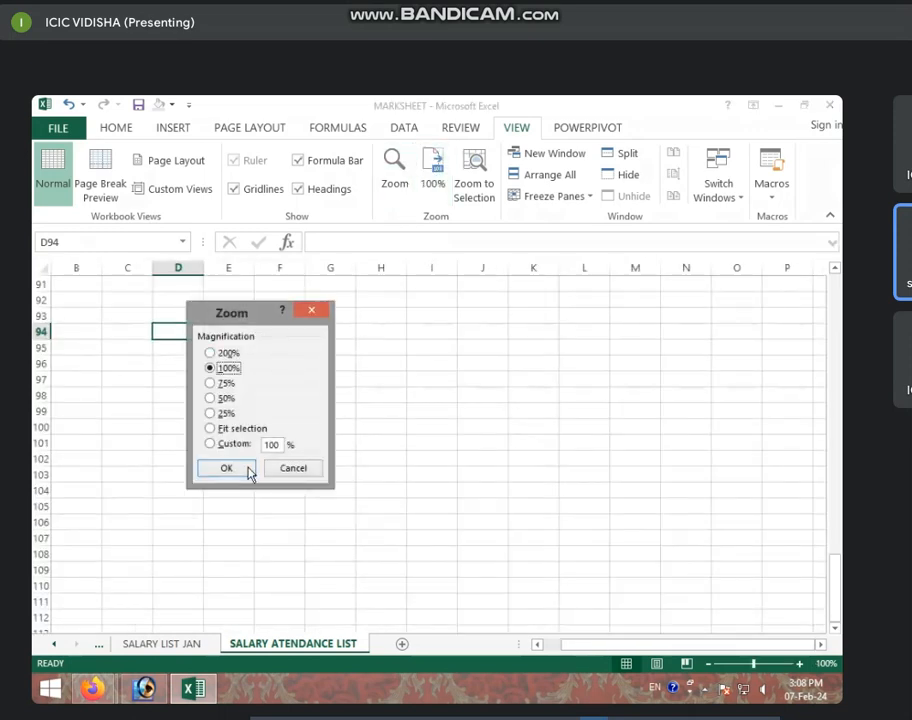
{"action": "left_click", "coordinate": [287, 471]}
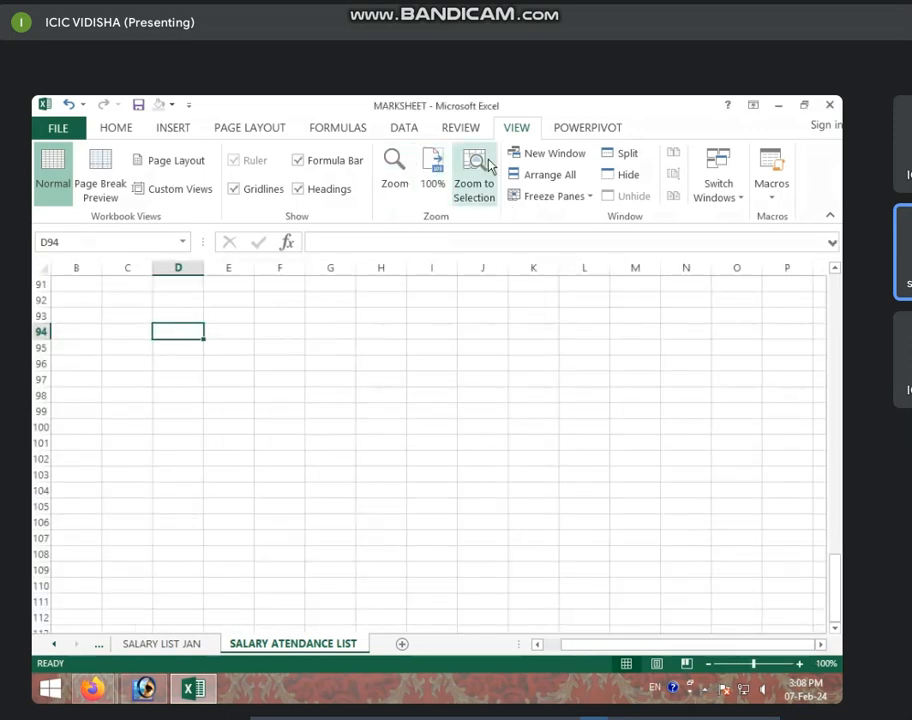
Step: Select the names in B1:B8, zoom to the selection, and return the worksheet to 100%
{"action": "left_click", "coordinate": [332, 397]}
{"action": "left_click_drag", "start_coordinate": [147, 305], "coordinate": [261, 373]}
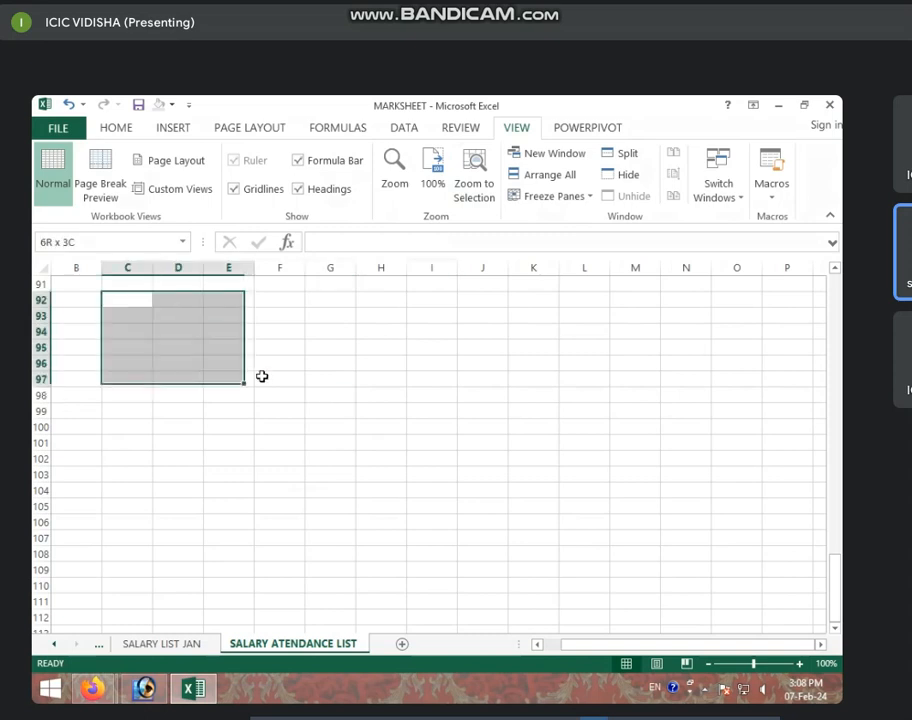
{"action": "scroll", "coordinate": [240, 442], "scroll_direction": "up", "scroll_amount": 5}
{"action": "scroll", "coordinate": [240, 442], "scroll_direction": "up", "scroll_amount": 20}
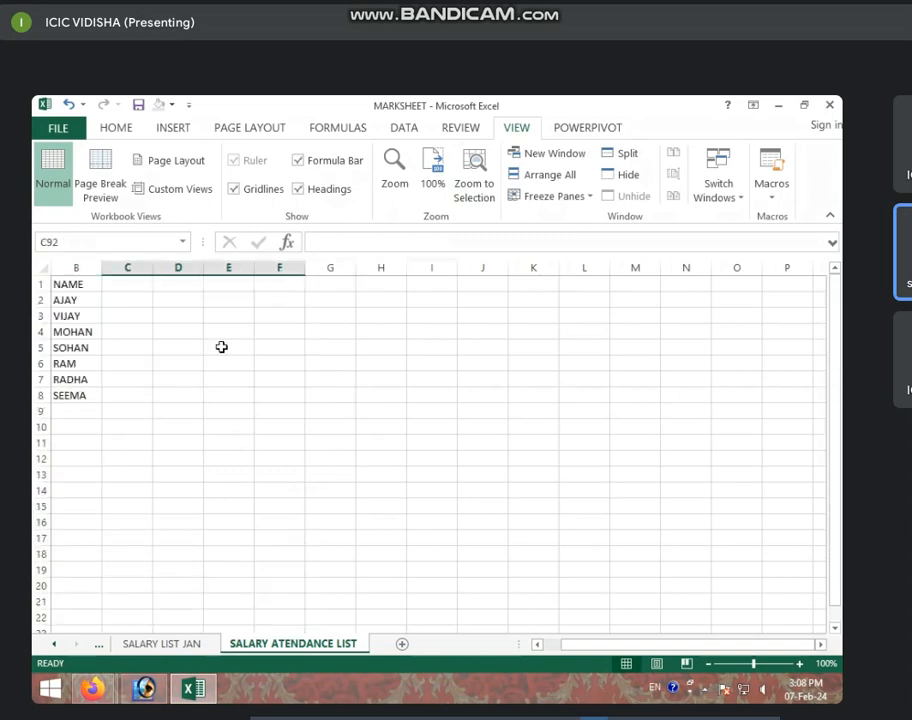
{"action": "left_click_drag", "start_coordinate": [75, 284], "coordinate": [77, 395]}
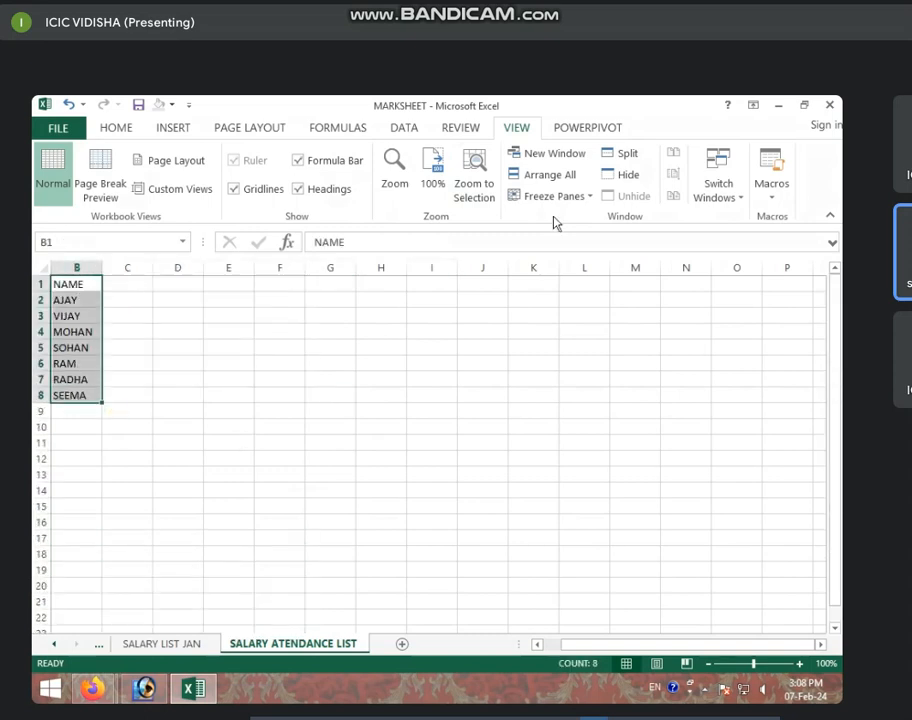
{"action": "left_click", "coordinate": [488, 188]}
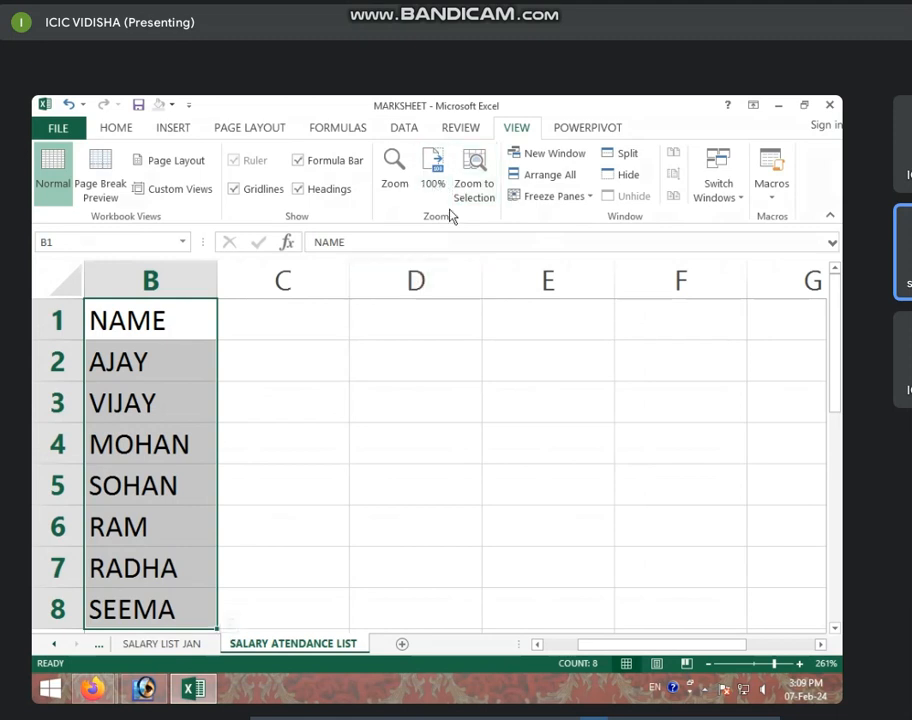
{"action": "left_click", "coordinate": [430, 168]}
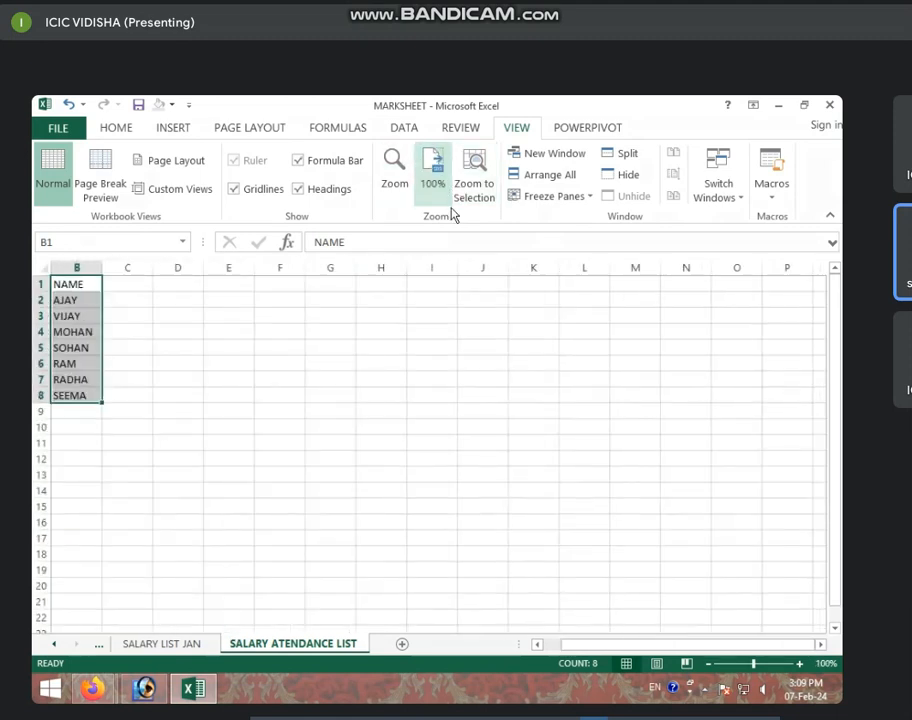
Step: Bring column A back into view, select cell C1, and zoom the worksheet in to 150%
{"action": "left_click", "coordinate": [122, 409]}
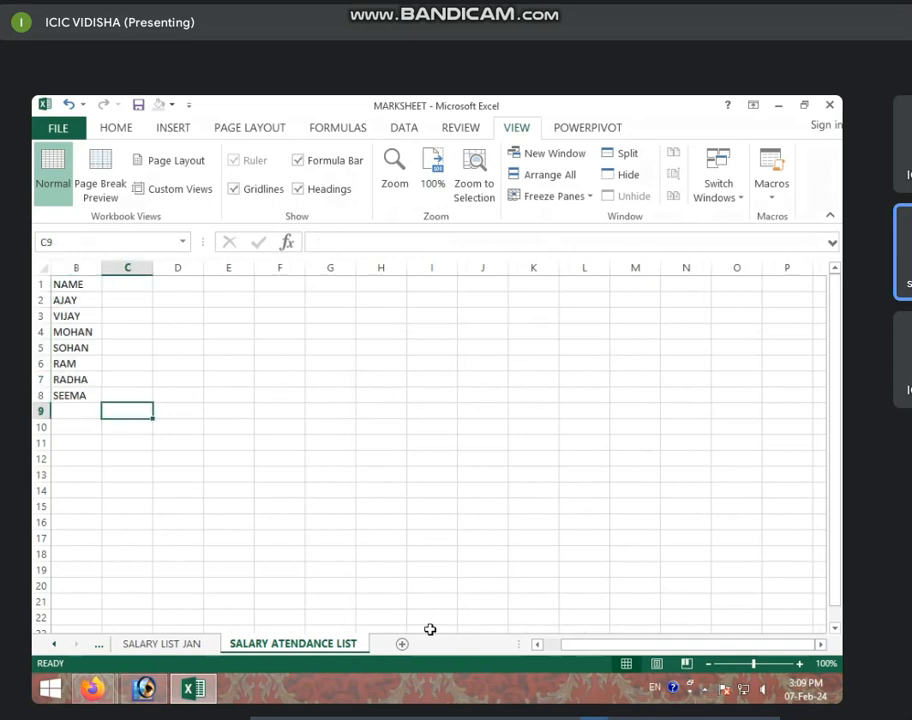
{"action": "left_click_drag", "start_coordinate": [574, 646], "coordinate": [566, 646]}
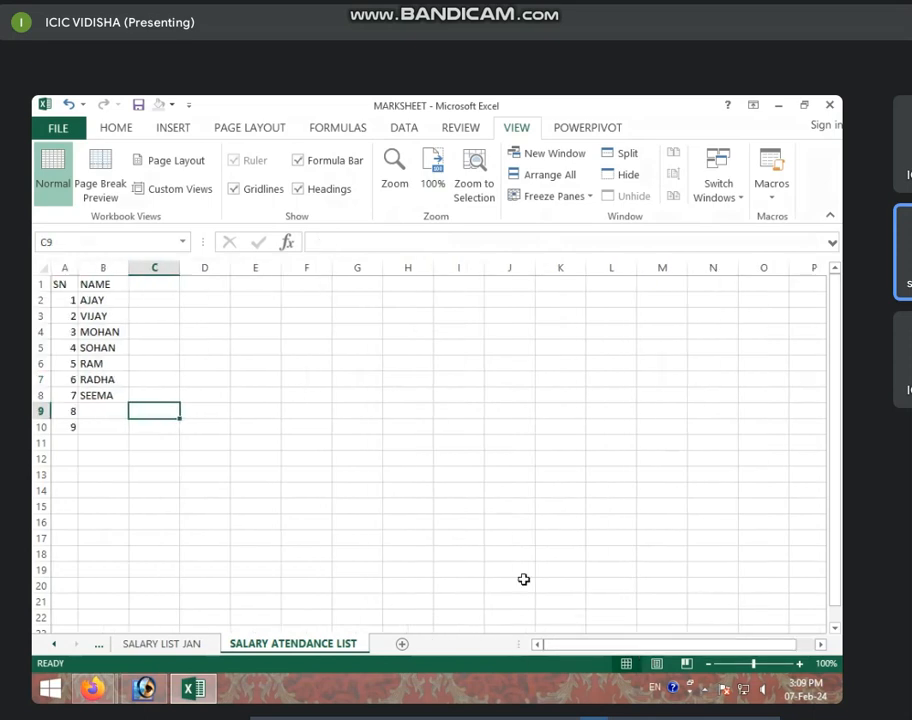
{"action": "left_click", "coordinate": [306, 363]}
{"action": "left_click", "coordinate": [154, 268]}
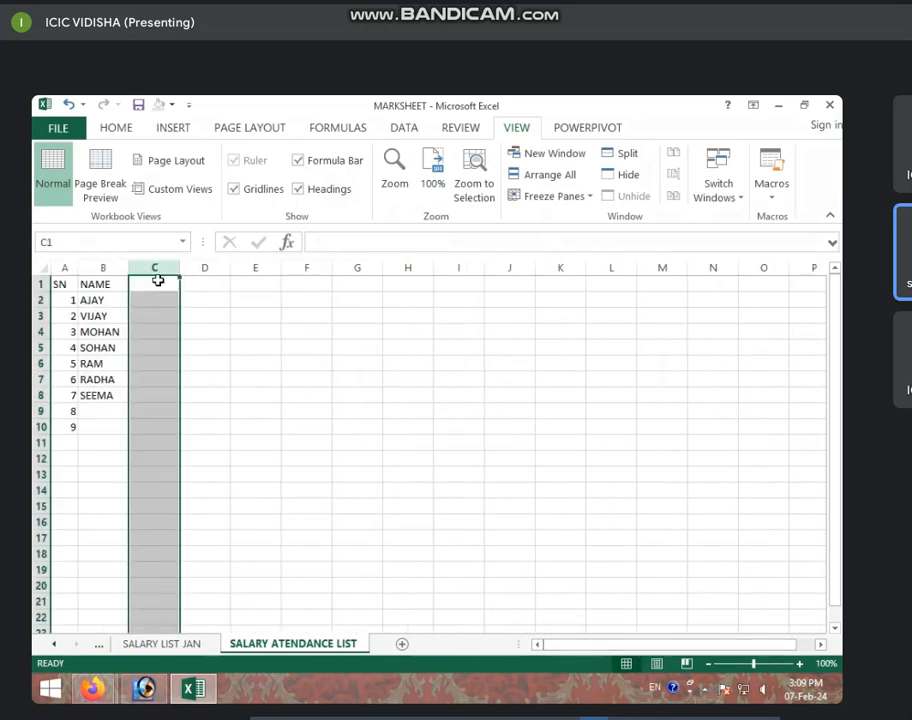
{"action": "left_click", "coordinate": [154, 284]}
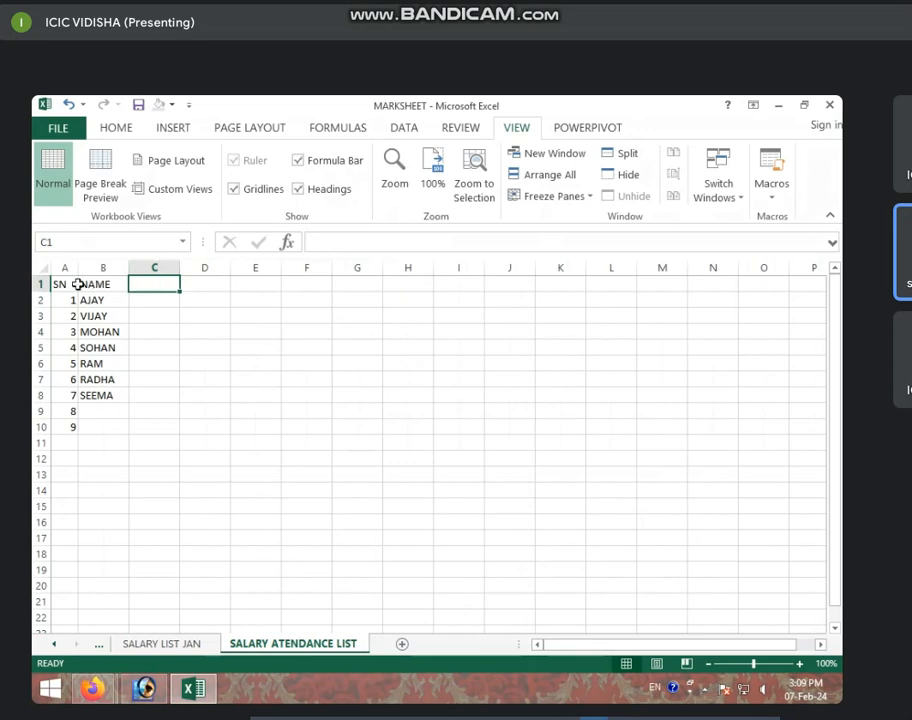
{"action": "left_click", "coordinate": [799, 664]}
{"action": "left_click", "coordinate": [799, 664]}
{"action": "left_click", "coordinate": [799, 664]}
{"action": "left_click", "coordinate": [799, 664]}
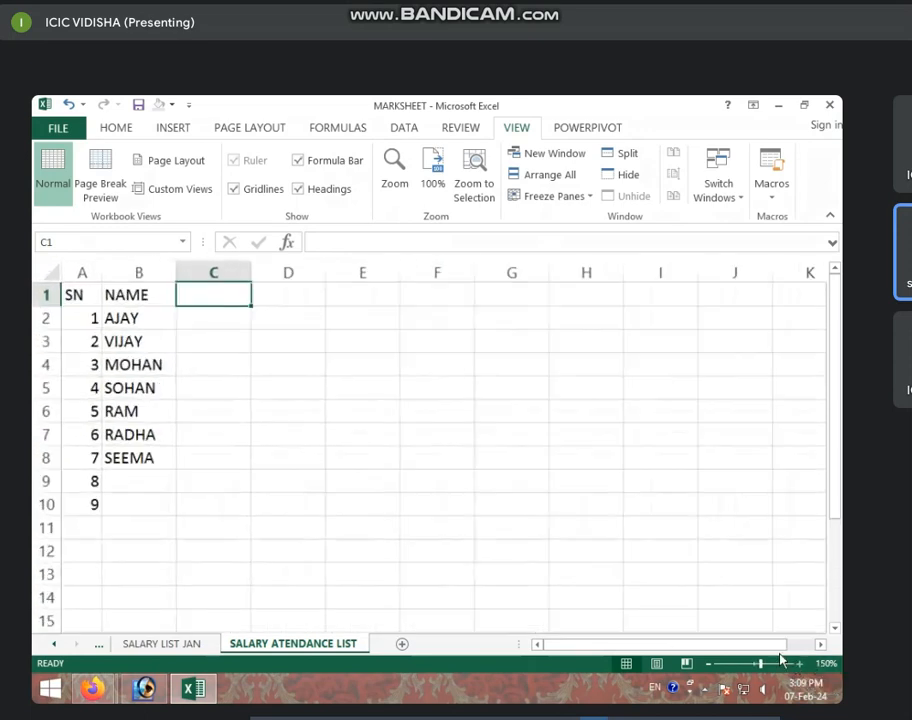
{"action": "left_click", "coordinate": [799, 664]}
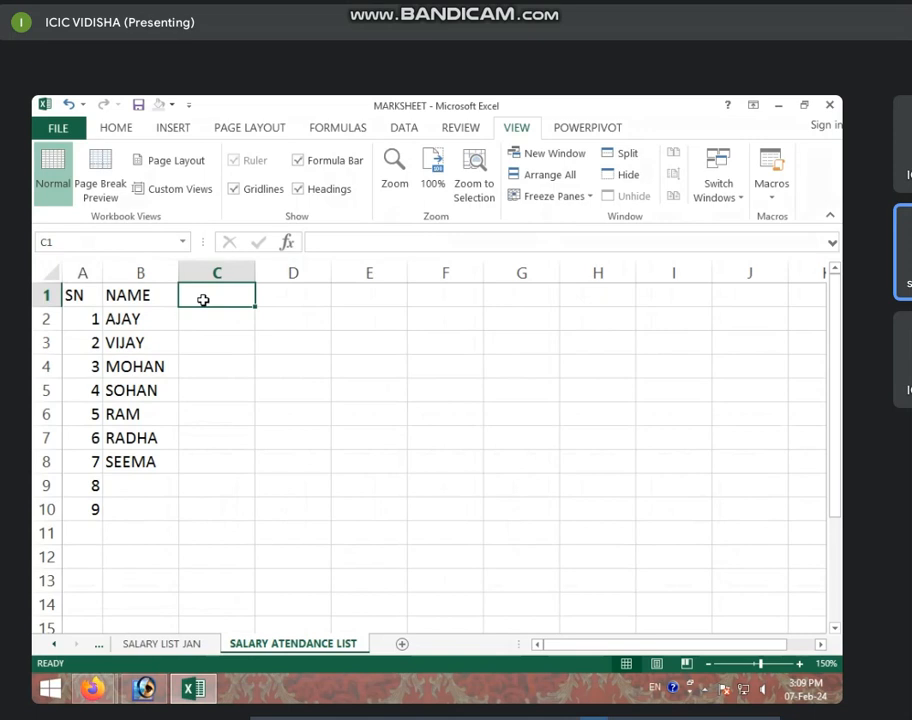
Step: Enter the heading BASIC SALARY in cell C1
{"action": "type", "text": "BASDI"}
{"action": "key", "text": "BackSpace"}
{"action": "key", "text": "BackSpace"}
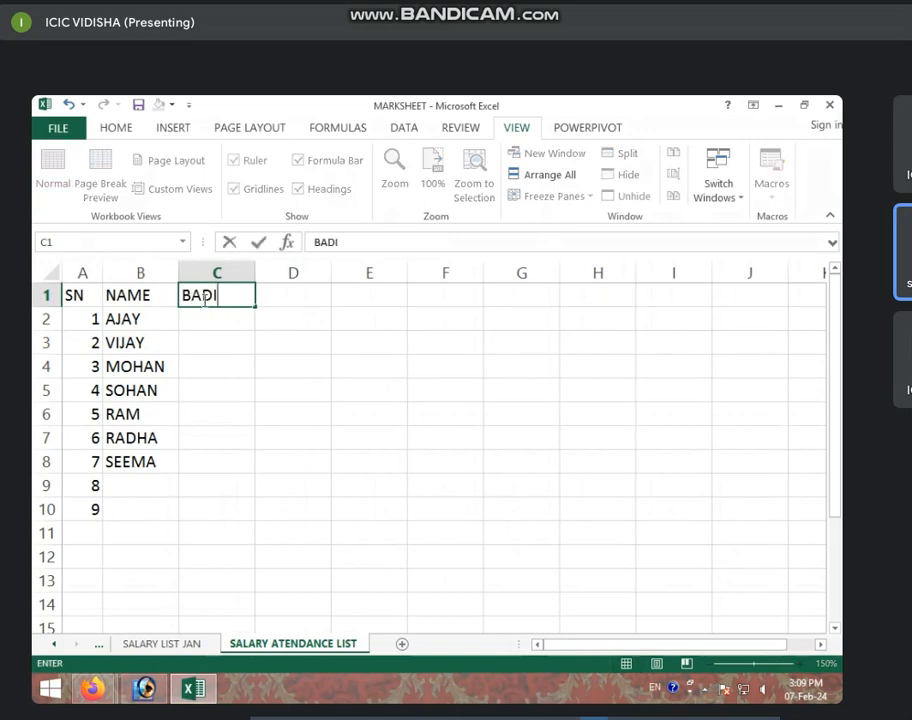
{"action": "key", "text": "BackSpace"}
{"action": "key", "text": "BackSpace"}
{"action": "type", "text": "SIC SALARY"}
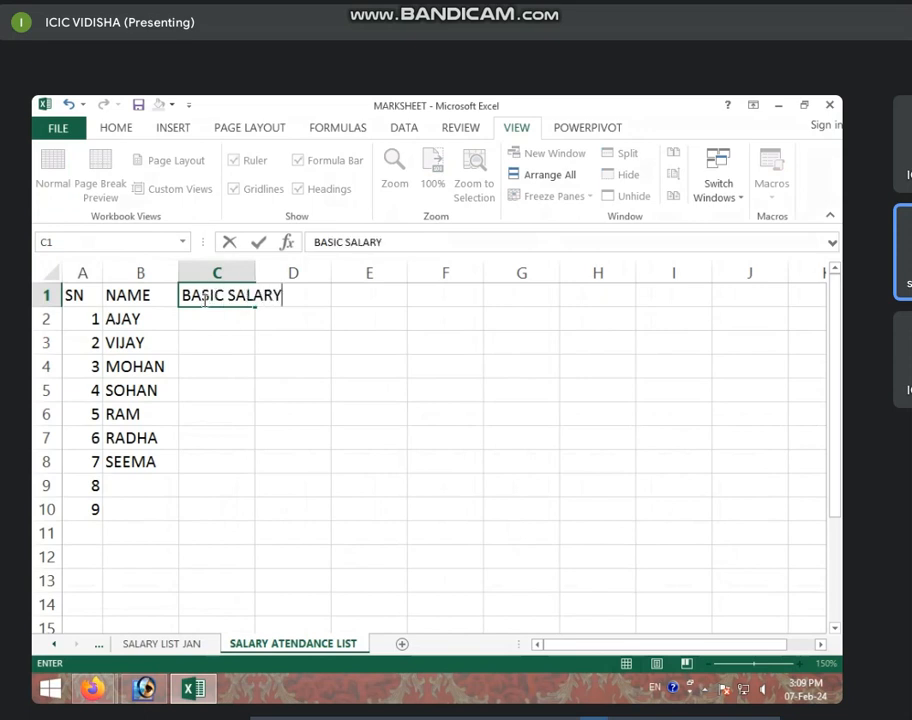
{"action": "key", "text": "Return"}
Step: Apply Wrap Text to the whole header row 1 and select cell D1
{"action": "left_click", "coordinate": [203, 294]}
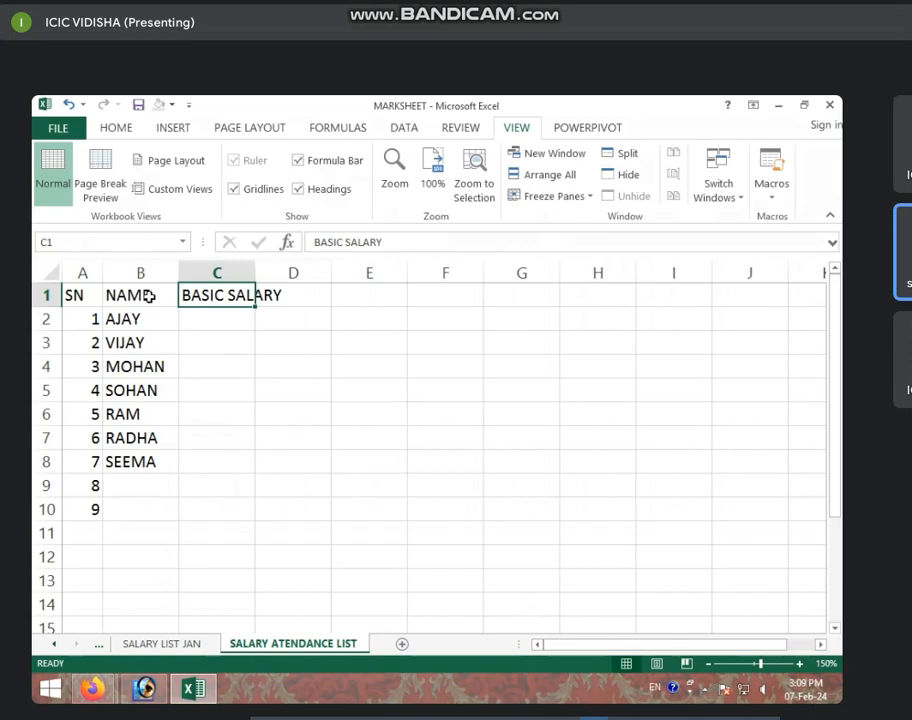
{"action": "left_click", "coordinate": [34, 295]}
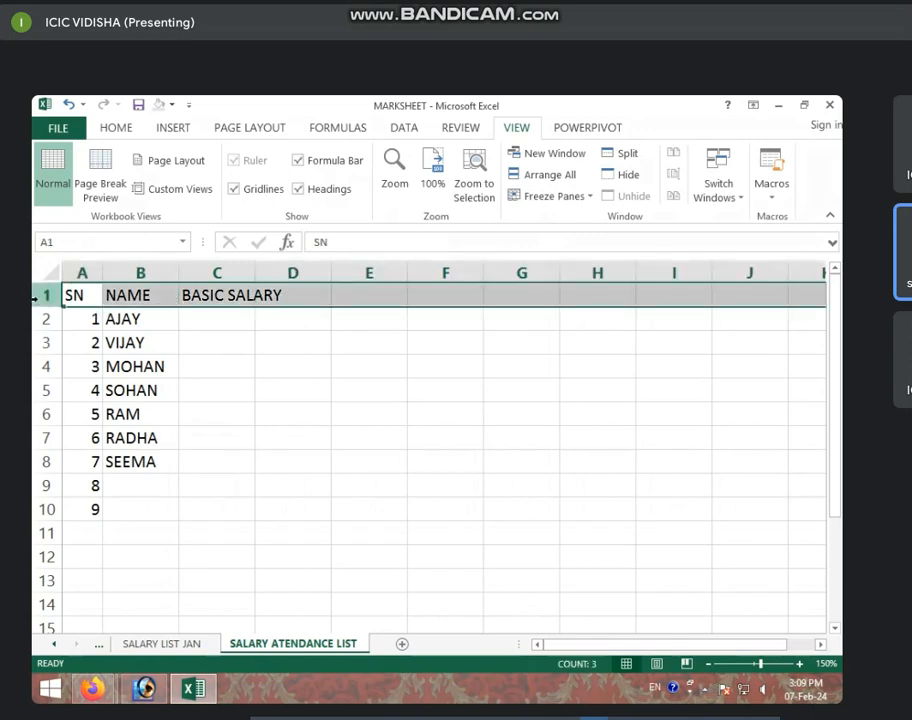
{"action": "left_click", "coordinate": [138, 130]}
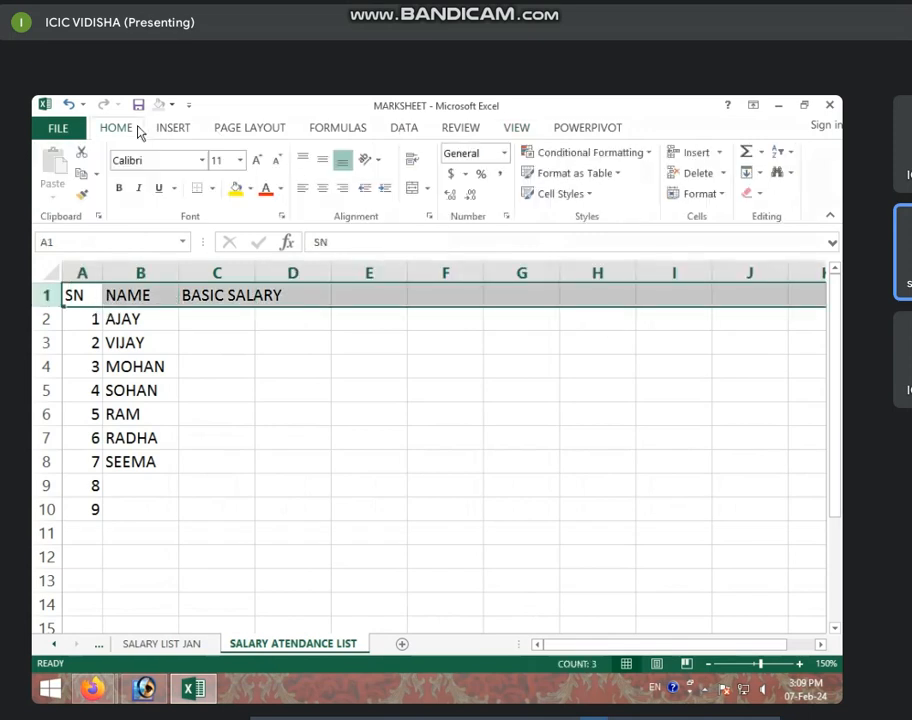
{"action": "left_click", "coordinate": [413, 161]}
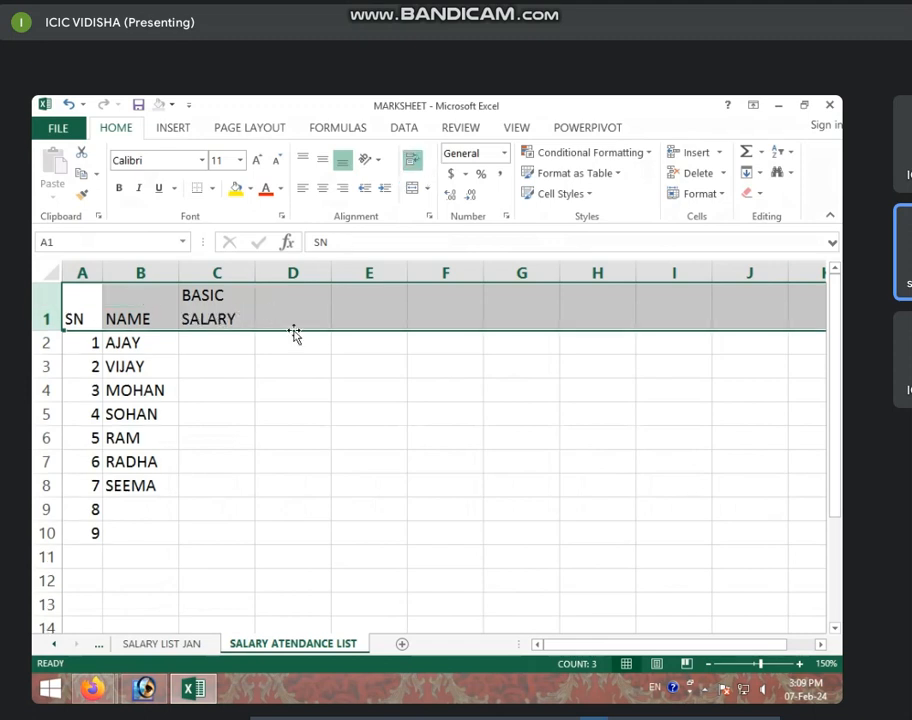
{"action": "left_click", "coordinate": [293, 390]}
{"action": "left_click", "coordinate": [240, 319]}
{"action": "left_click", "coordinate": [311, 315]}
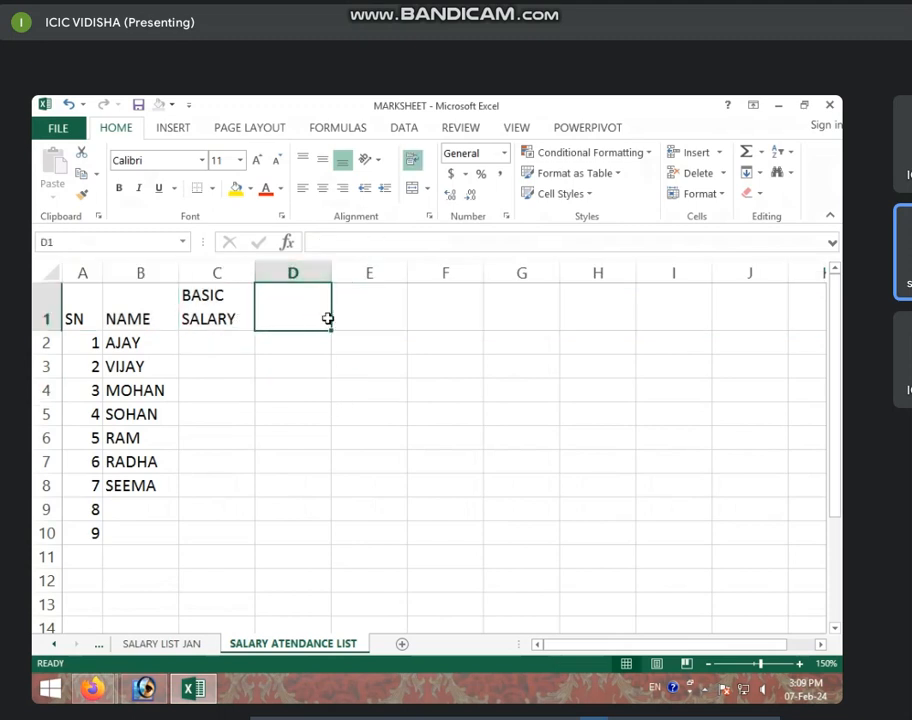
Step: Enter the heading TOTAL P in D1 and start the day-number headings with 1 in E1 and 2 in F1
{"action": "type", "text": "TOTAL P"}
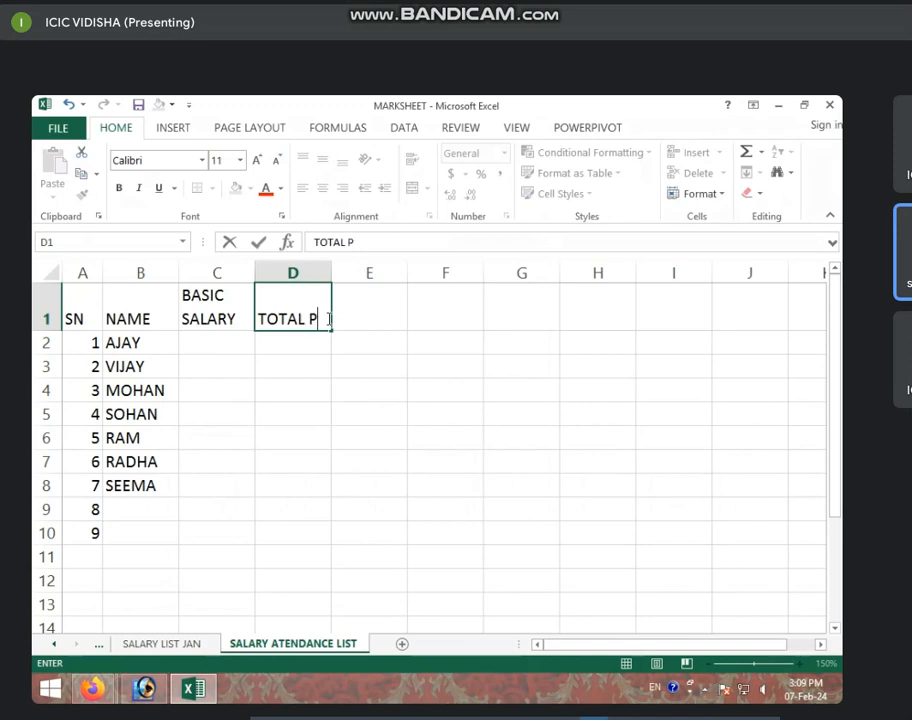
{"action": "key", "text": "Tab"}
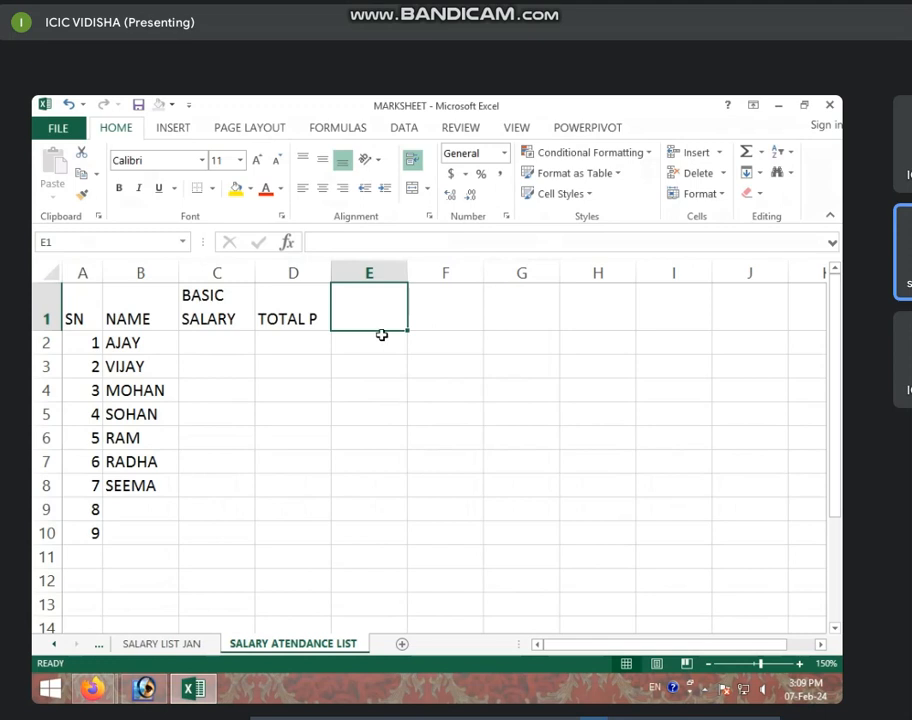
{"action": "type", "text": "1"}
{"action": "key", "text": "Tab"}
{"action": "type", "text": "2"}
{"action": "left_click", "coordinate": [402, 356]}
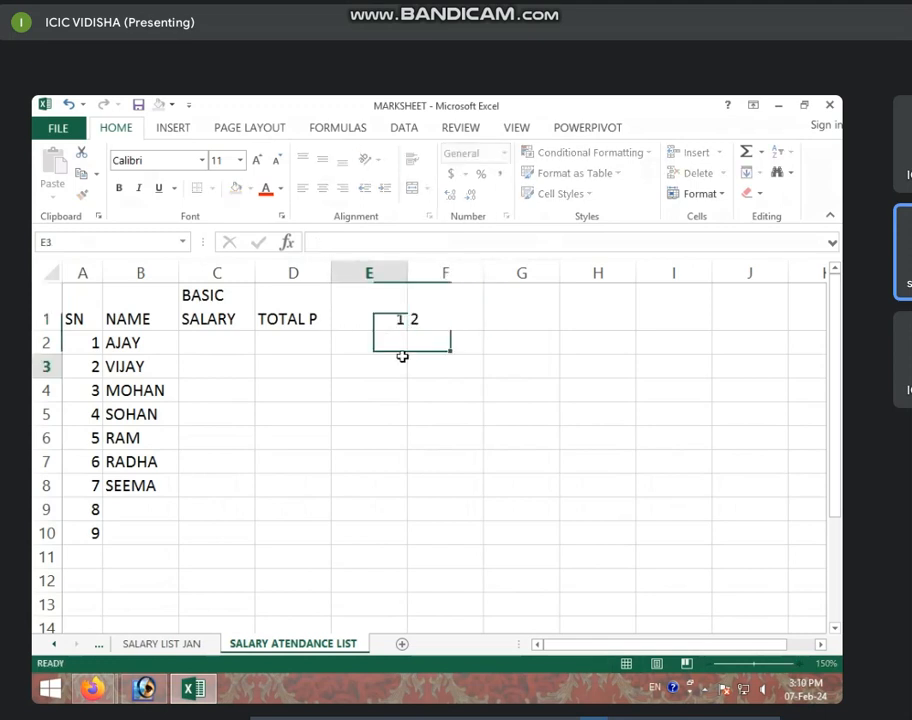
Step: Delete the empty worksheet Sheet1 from the workbook
{"action": "left_click", "coordinate": [157, 646]}
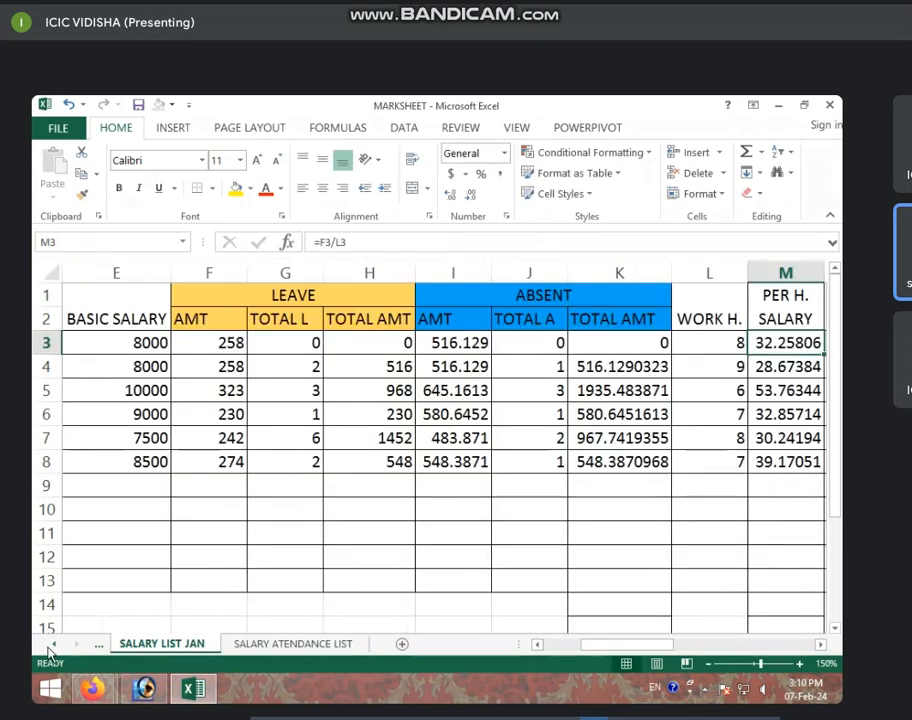
{"action": "left_click", "coordinate": [53, 644]}
{"action": "left_click", "coordinate": [53, 644]}
{"action": "left_click", "coordinate": [220, 646]}
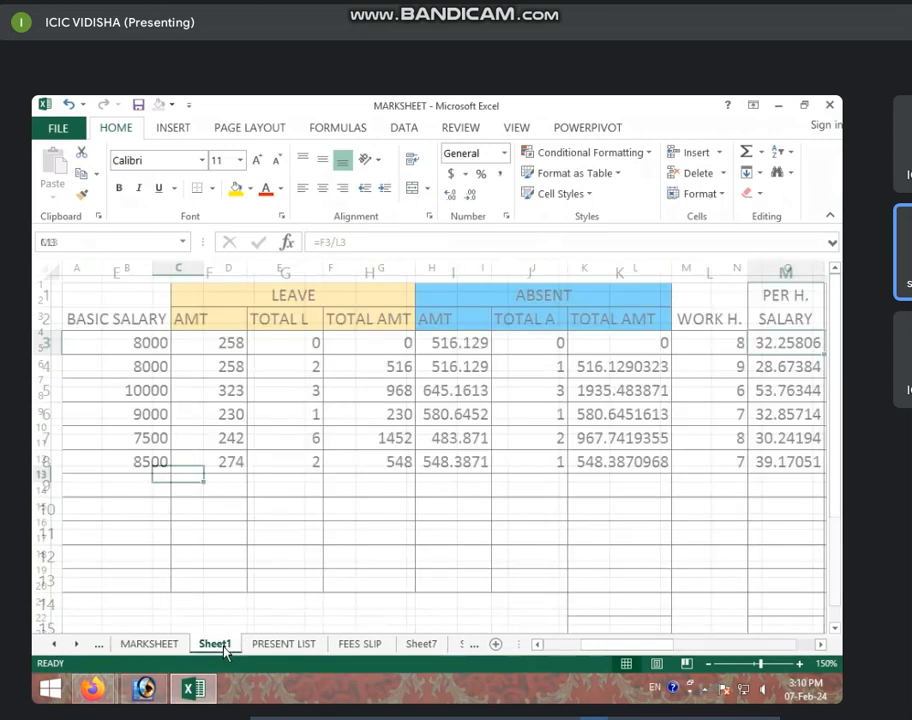
{"action": "right_click", "coordinate": [213, 650]}
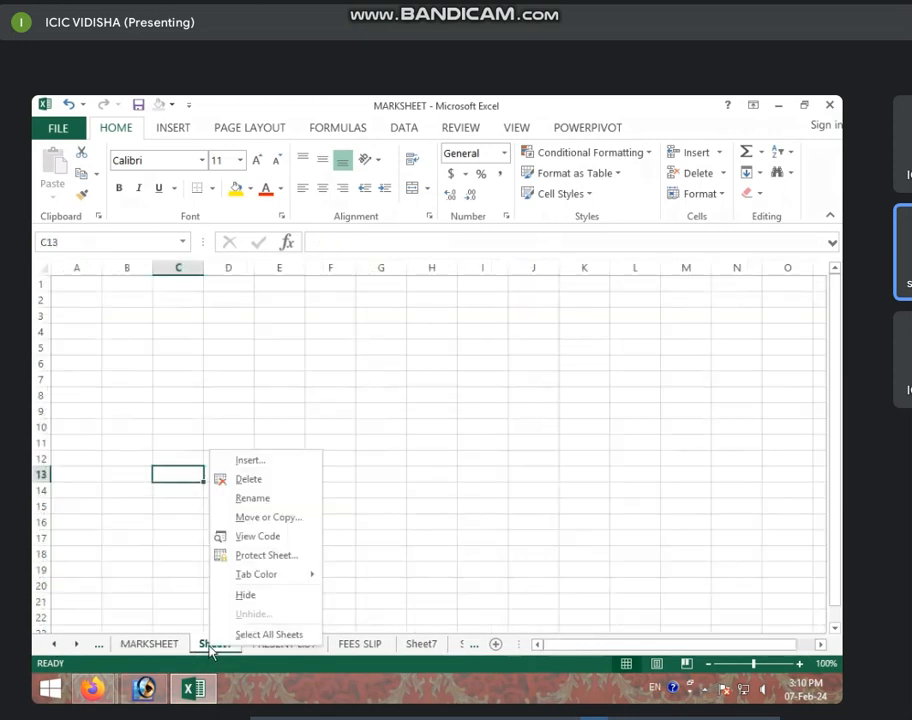
{"action": "left_click", "coordinate": [277, 481]}
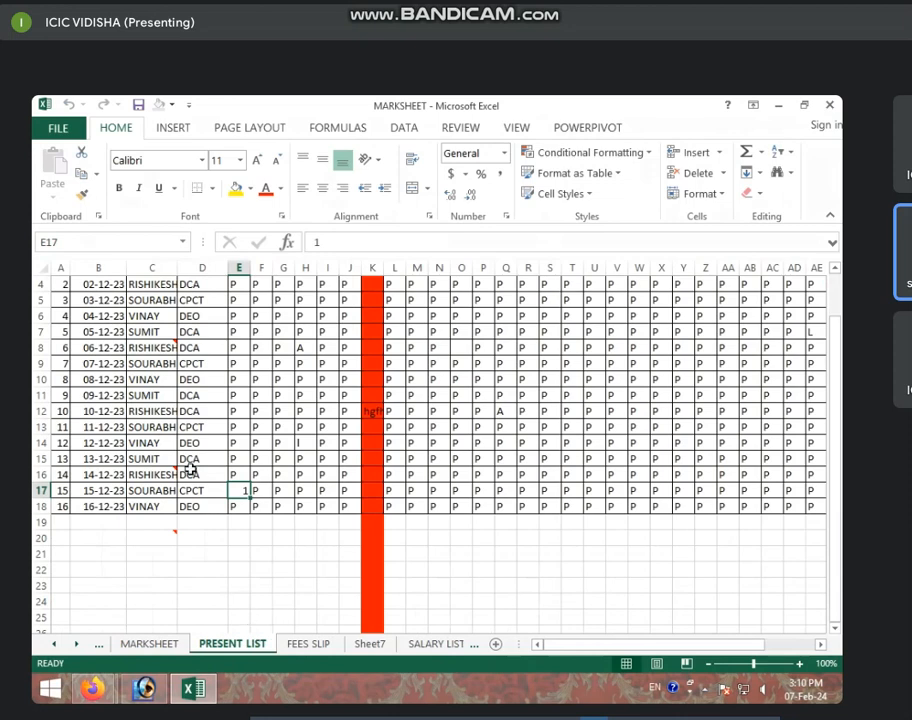
Step: Examine the weekday and day-number headings on the PRESENT LIST sheet and return to the SALARY ATENDANCE LIST sheet
{"action": "left_click", "coordinate": [254, 443]}
{"action": "scroll", "coordinate": [254, 446], "scroll_direction": "up", "scroll_amount": 1}
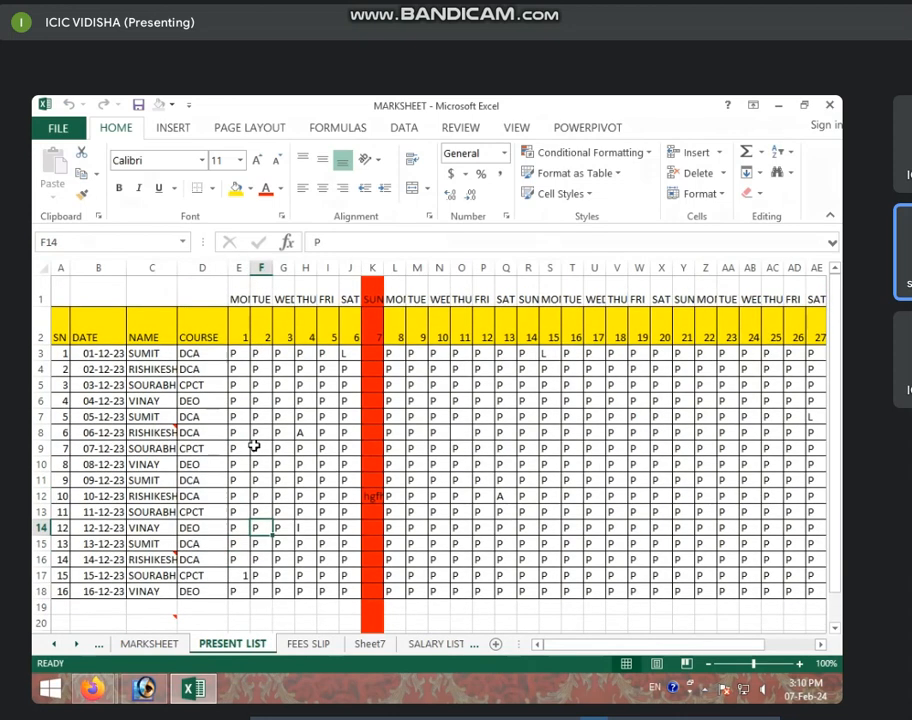
{"action": "left_click", "coordinate": [246, 330]}
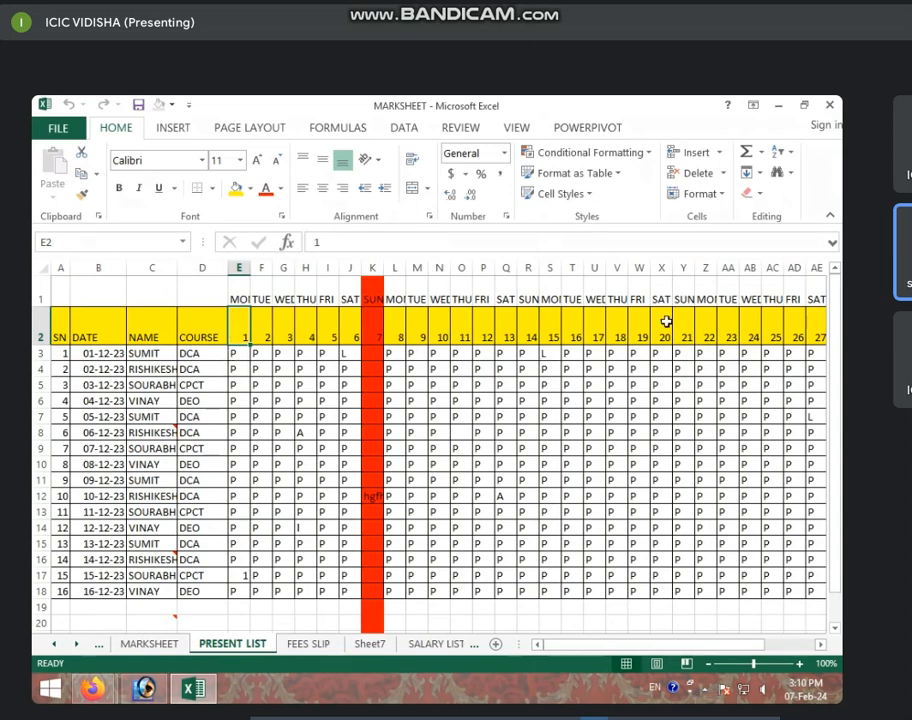
{"action": "left_click", "coordinate": [232, 303]}
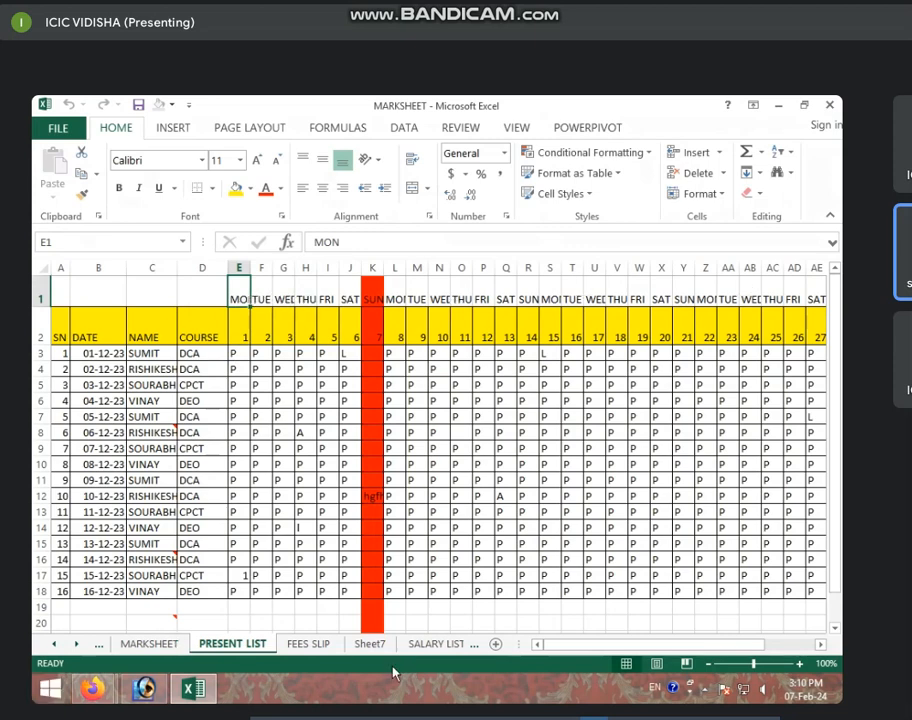
{"action": "left_click", "coordinate": [450, 645]}
{"action": "left_click", "coordinate": [446, 645]}
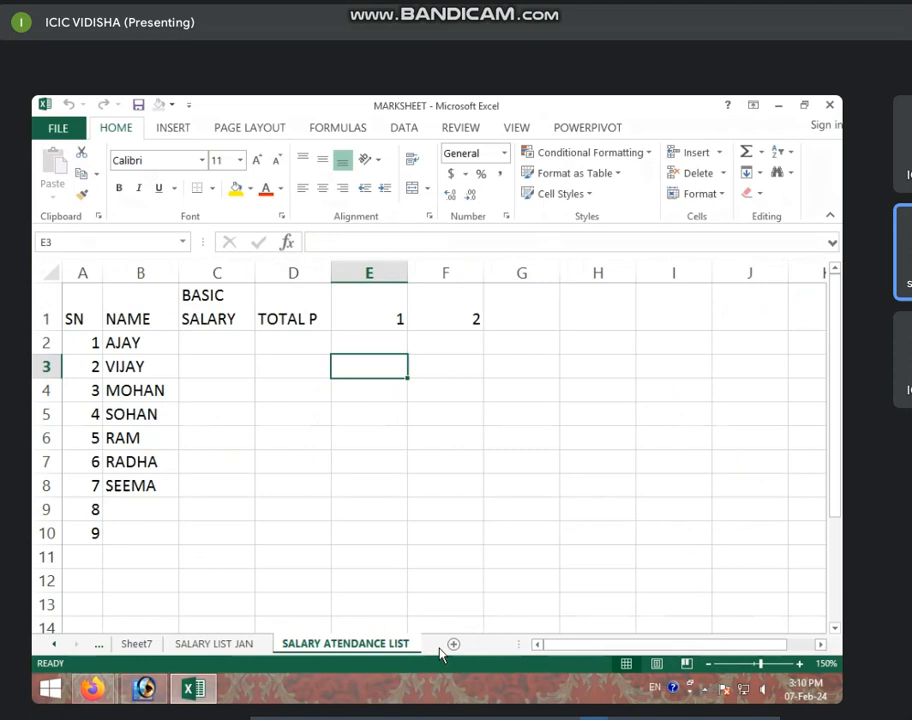
Step: Extend the day-number series from E1:F1 across row 1 to 31 in cell AI1
{"action": "left_click", "coordinate": [236, 418]}
{"action": "left_click", "coordinate": [364, 318]}
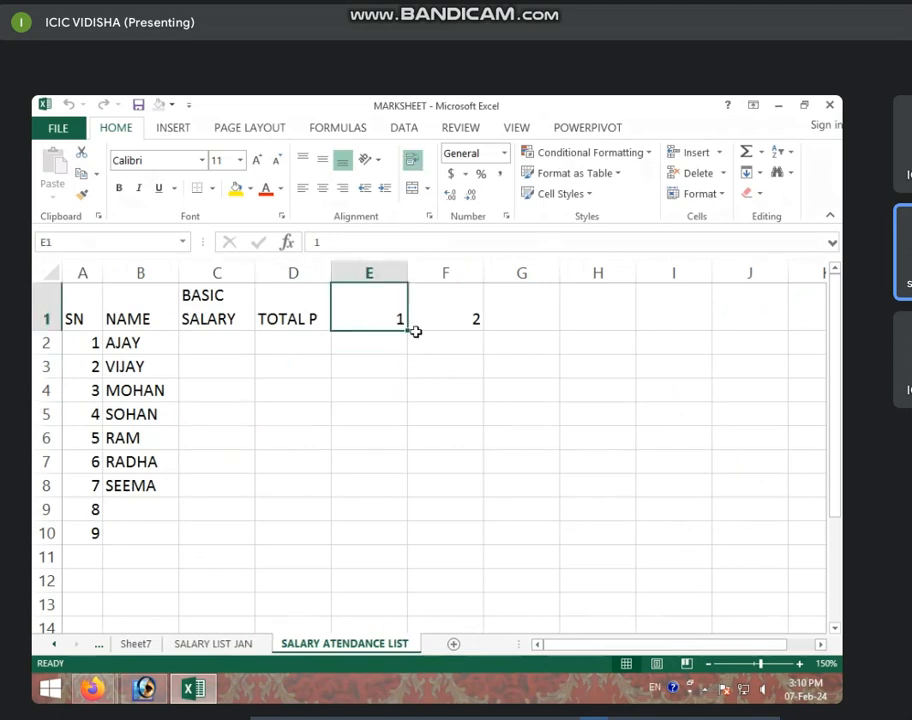
{"action": "left_click_drag", "start_coordinate": [387, 318], "coordinate": [465, 320]}
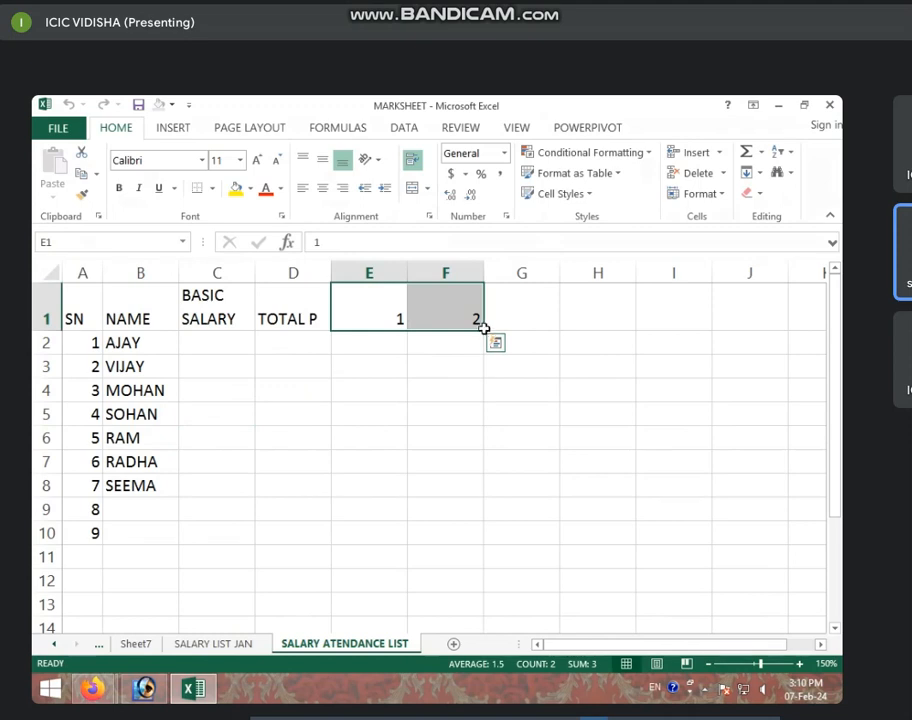
{"action": "left_click_drag", "start_coordinate": [483, 328], "coordinate": [758, 329]}
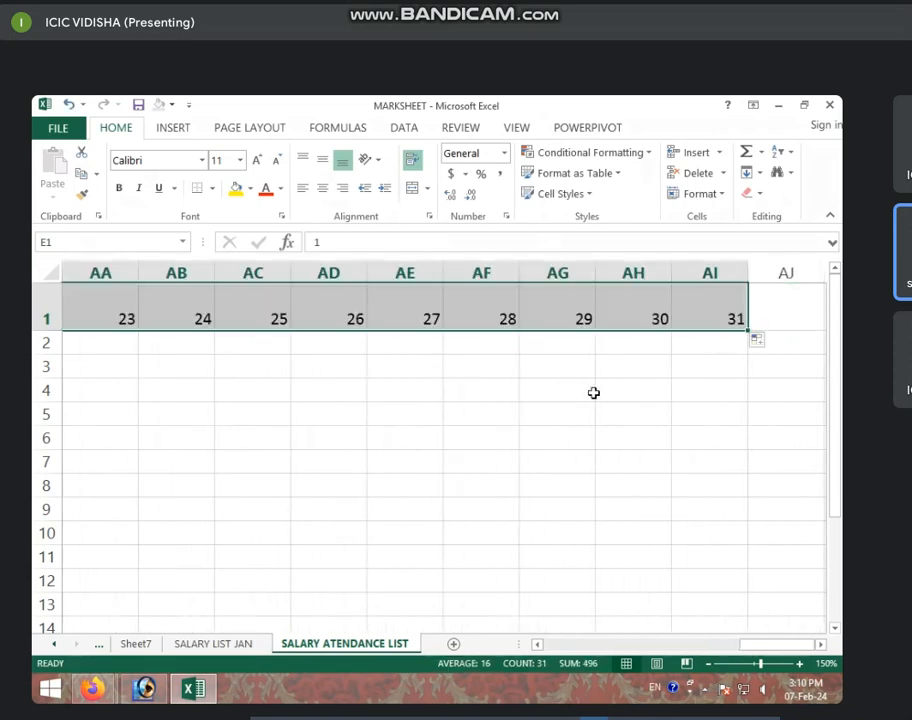
{"action": "left_click", "coordinate": [633, 414]}
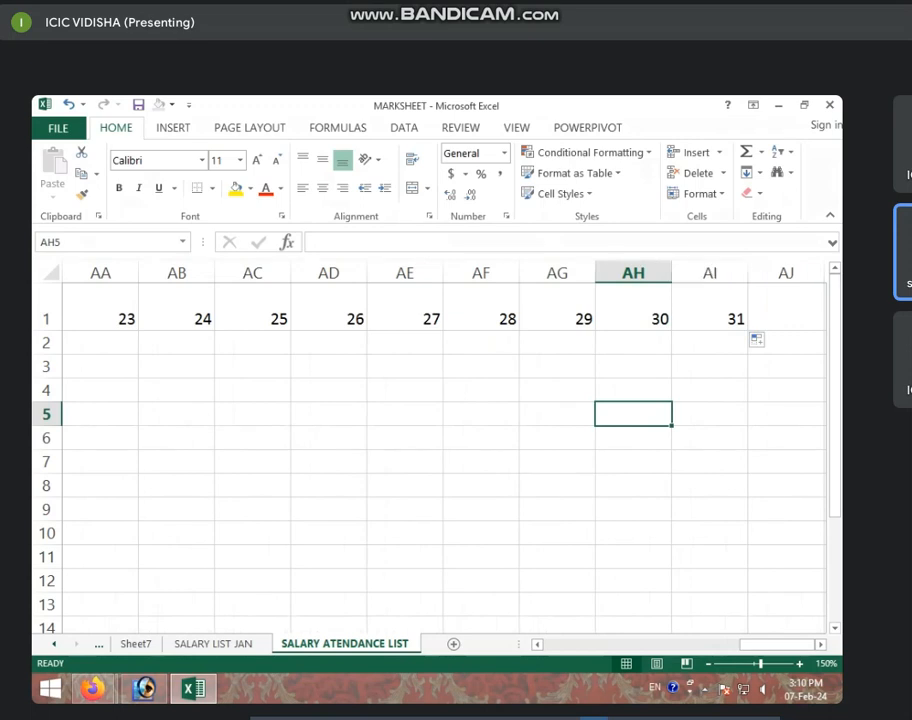
Step: Narrow the day columns E to AI so that their widths fit the day numbers
{"action": "left_click_drag", "start_coordinate": [719, 265], "coordinate": [350, 271]}
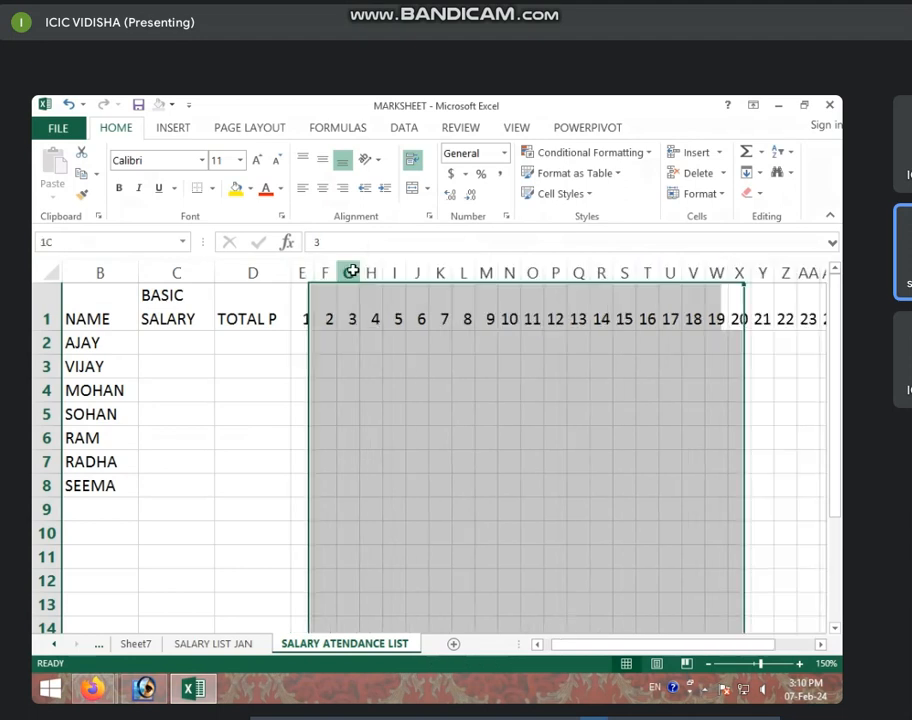
{"action": "left_click", "coordinate": [350, 271]}
{"action": "left_click", "coordinate": [418, 387]}
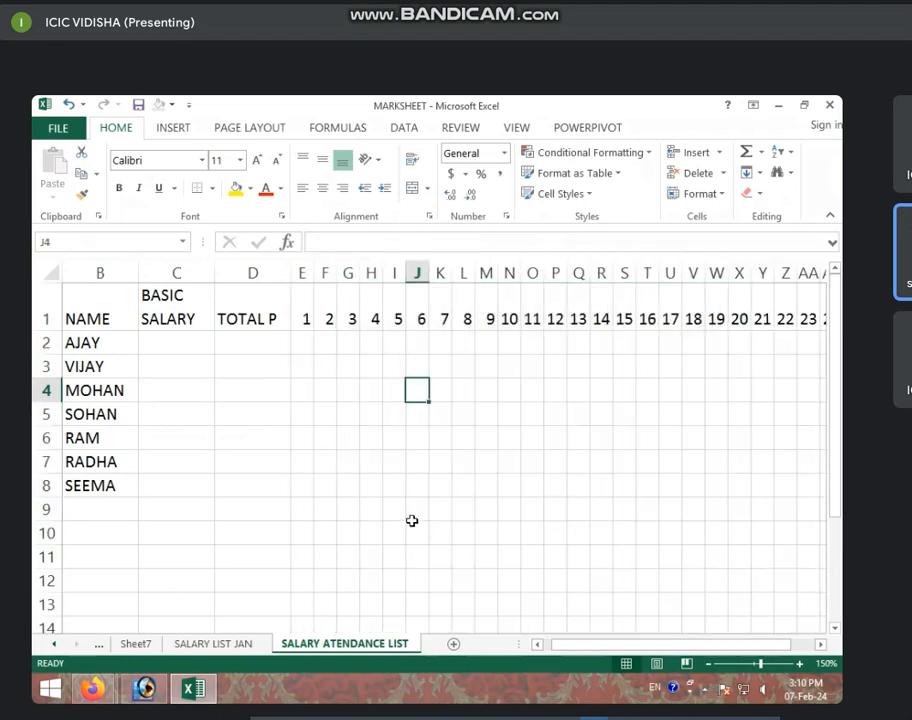
Step: Enter the basic salaries 7000, 8000, 7000 and 7500 in cells C2 to C5
{"action": "left_click", "coordinate": [177, 345]}
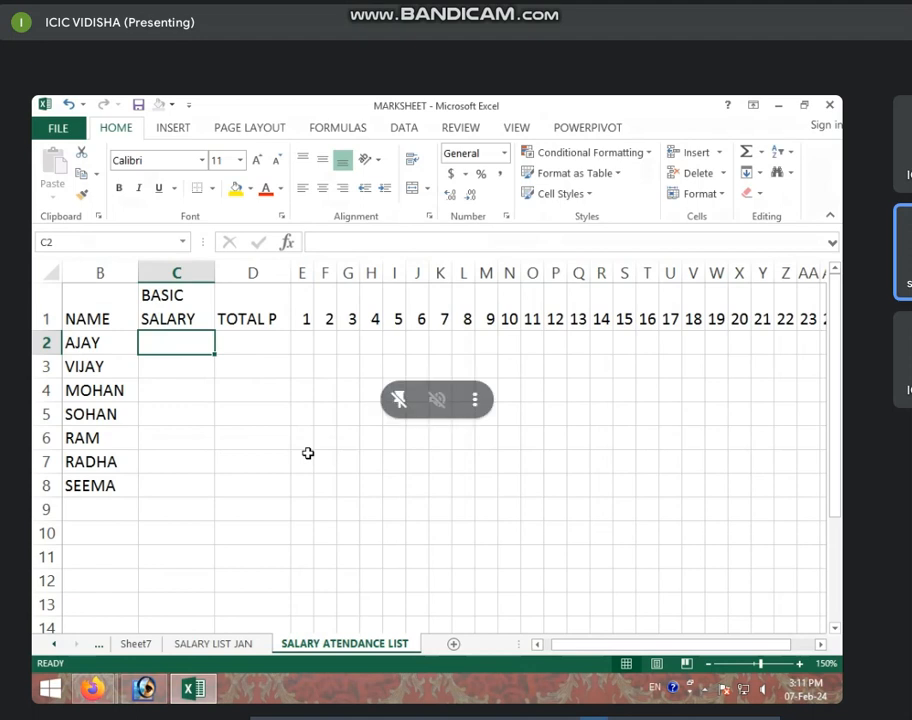
{"action": "type", "text": "7000"}
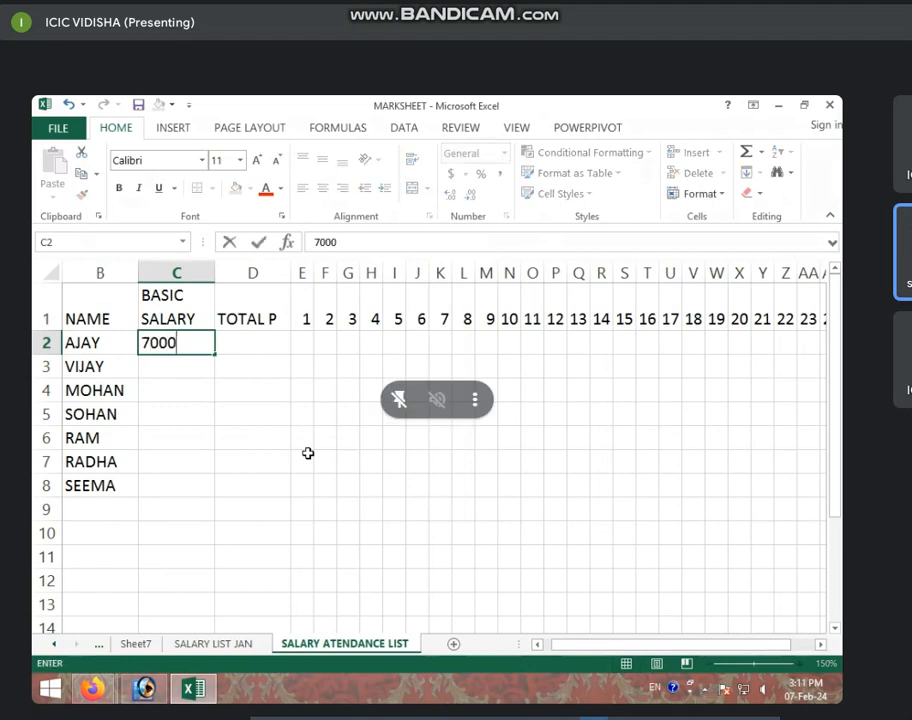
{"action": "key", "text": "Return"}
{"action": "type", "text": "8"}
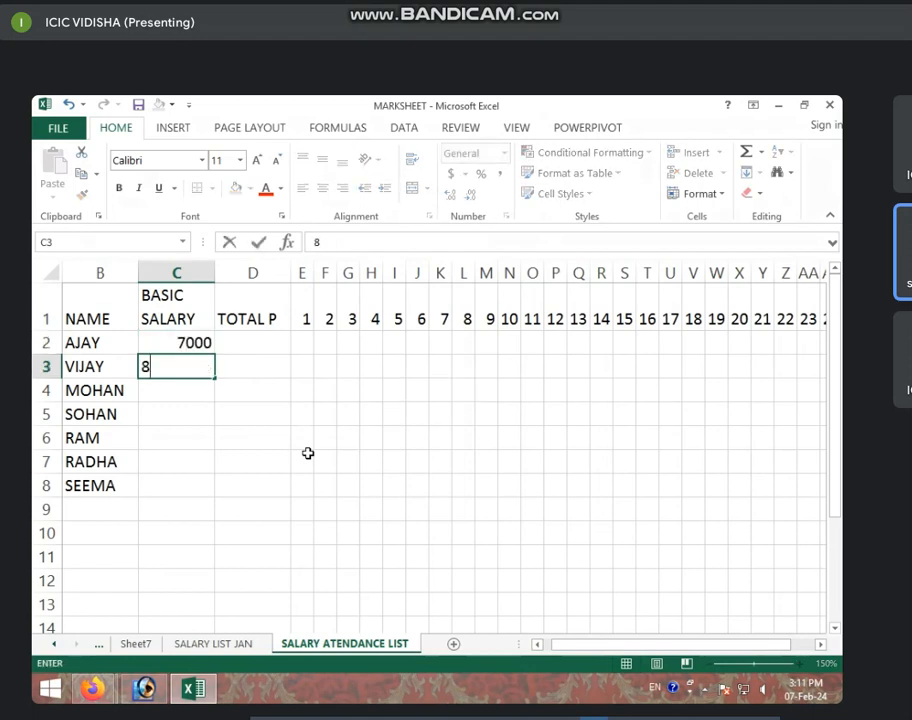
{"action": "type", "text": "0000"}
{"action": "key", "text": "Return"}
{"action": "type", "text": "7000"}
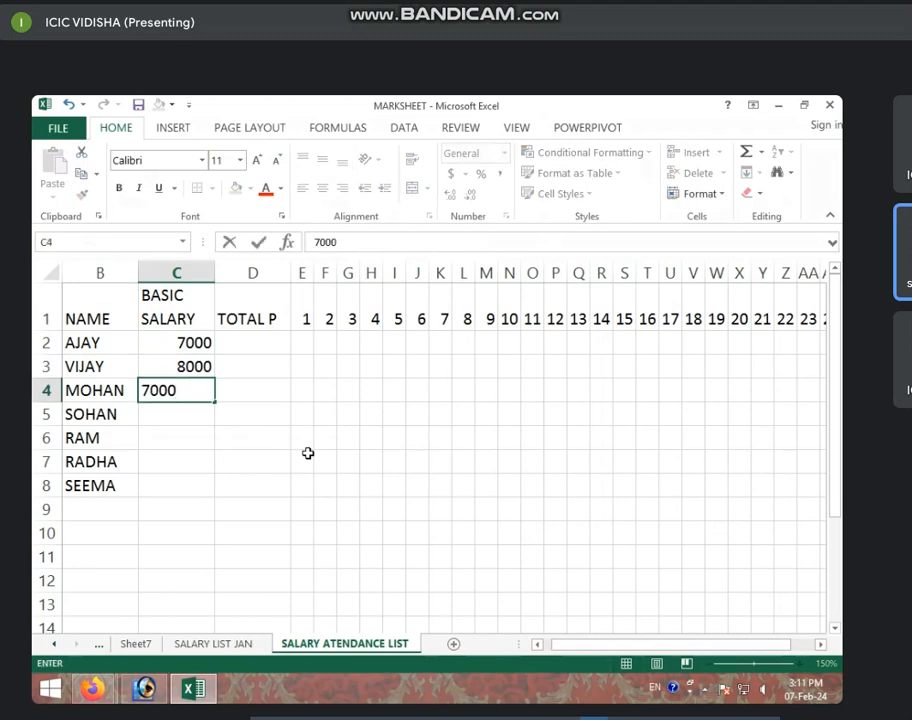
{"action": "key", "text": "Return"}
{"action": "type", "text": "7"}
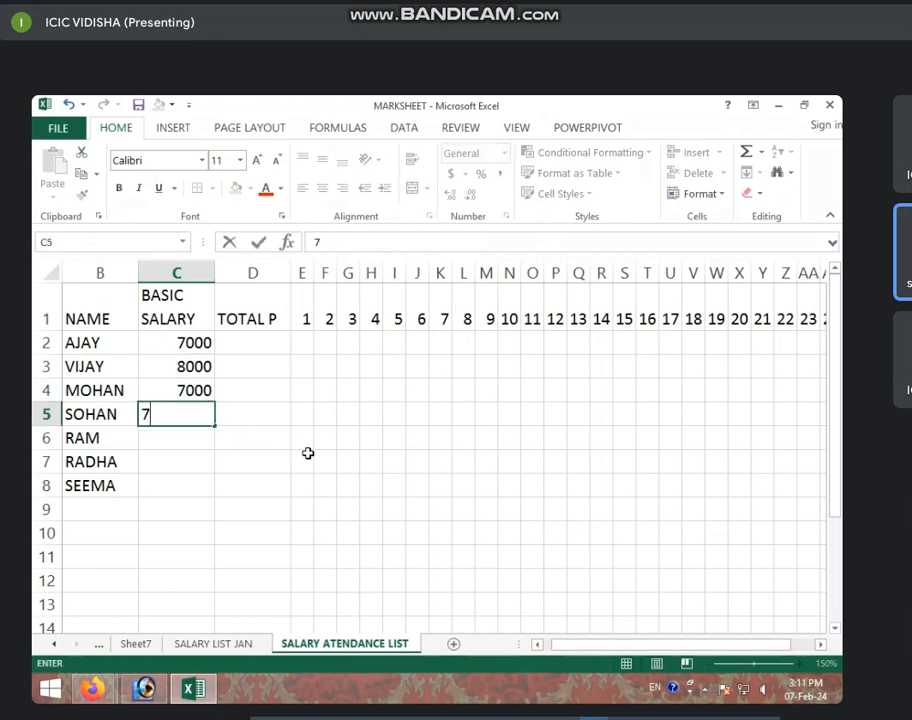
{"action": "type", "text": "500"}
{"action": "key", "text": "Return"}
Step: Enter the basic salaries 9000, 10000 and 12000 in cells C6 to C8
{"action": "type", "text": "900"}
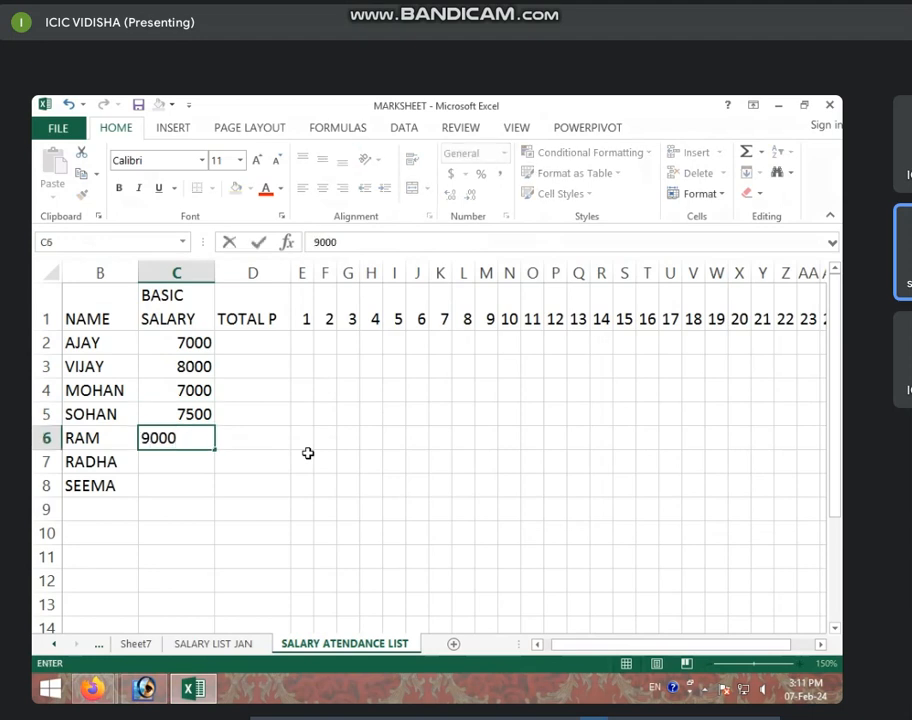
{"action": "type", "text": "0"}
{"action": "key", "text": "Return"}
{"action": "type", "text": "1000"}
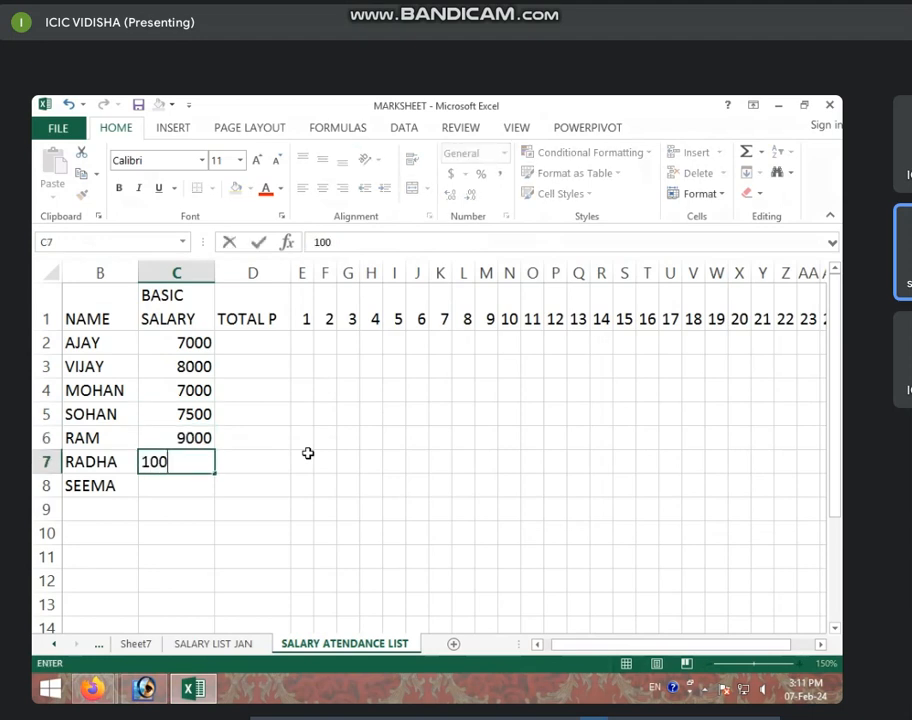
{"action": "key", "text": "Return"}
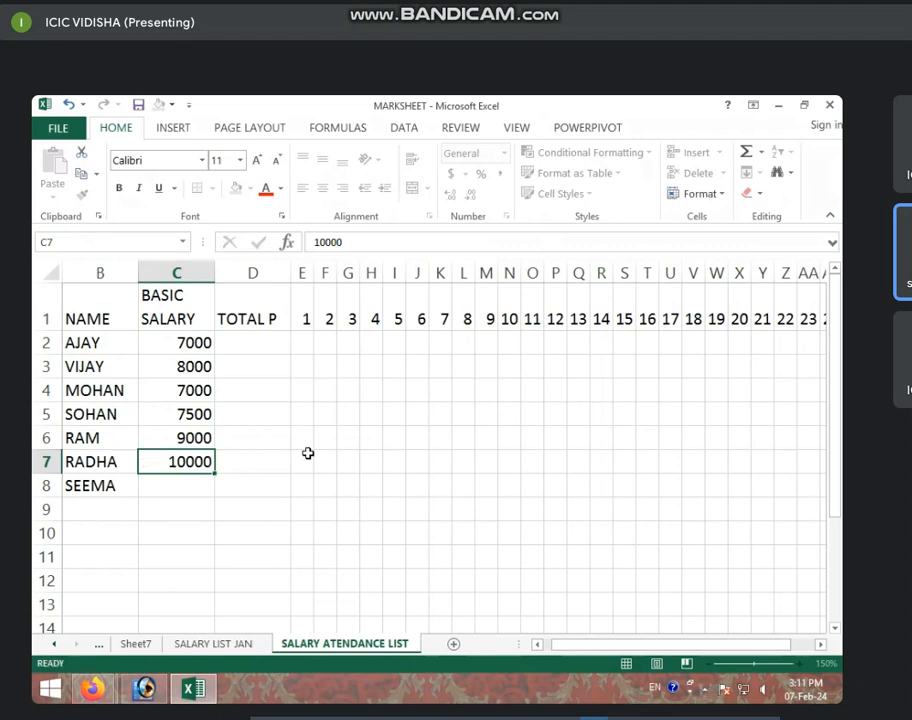
{"action": "type", "text": "12000"}
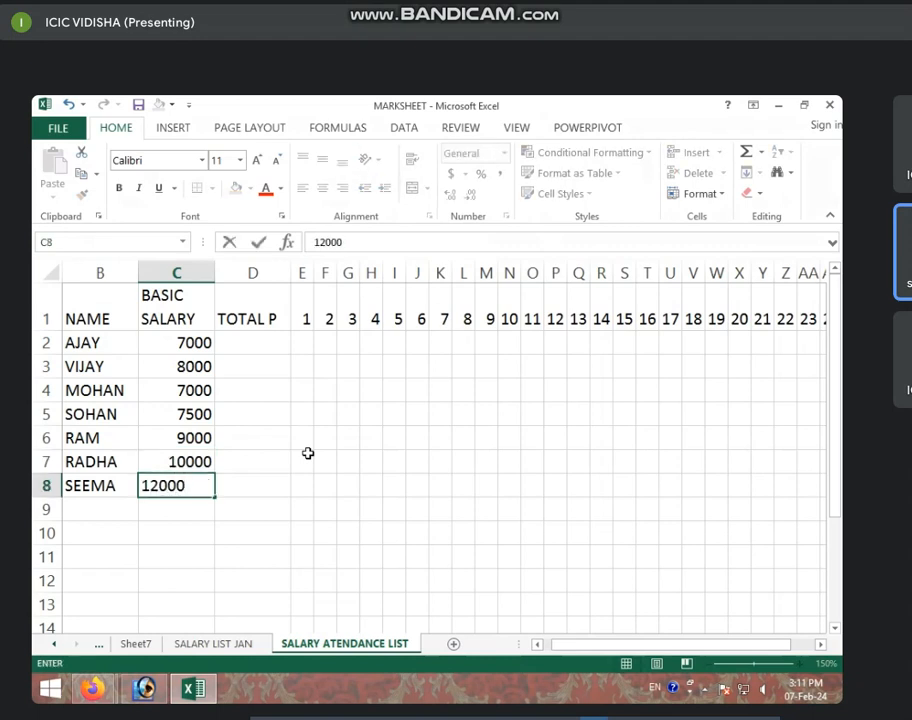
{"action": "key", "text": "Return"}
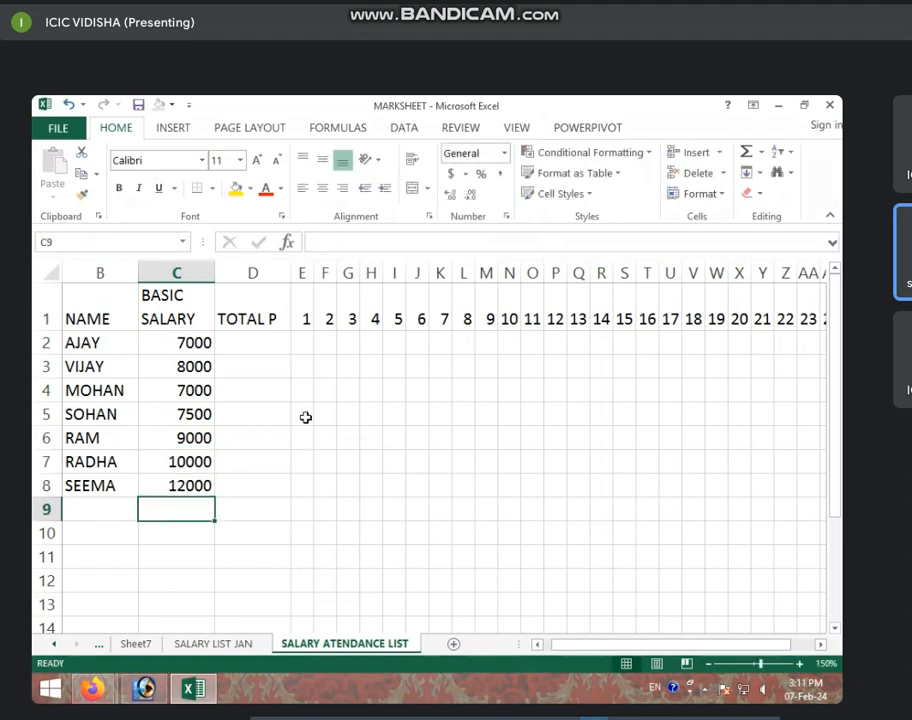
Step: Fill the whole header row 1 with yellow
{"action": "left_click", "coordinate": [371, 390]}
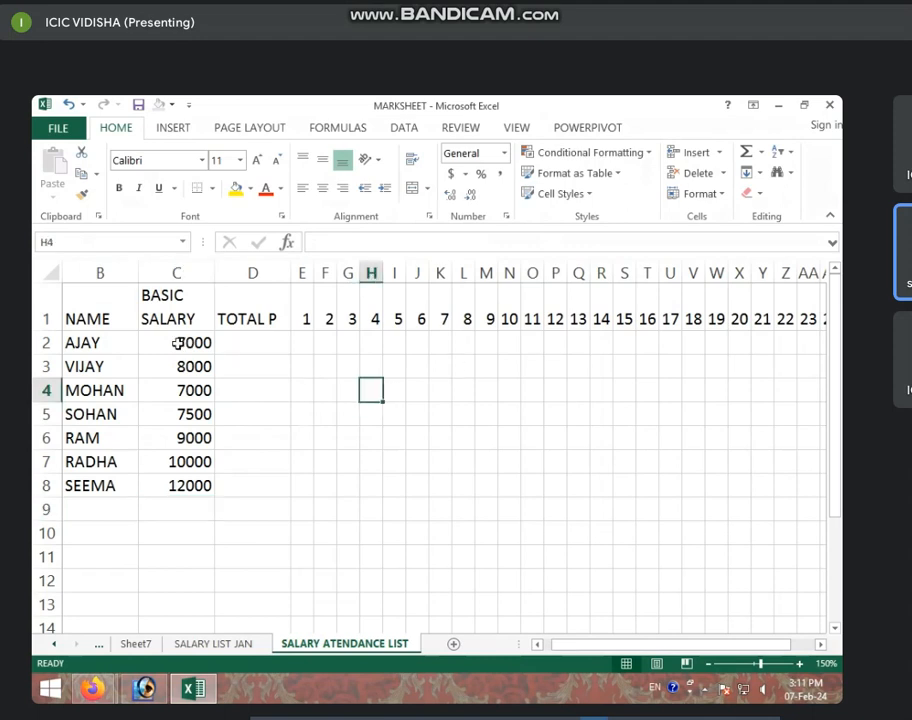
{"action": "left_click", "coordinate": [46, 318]}
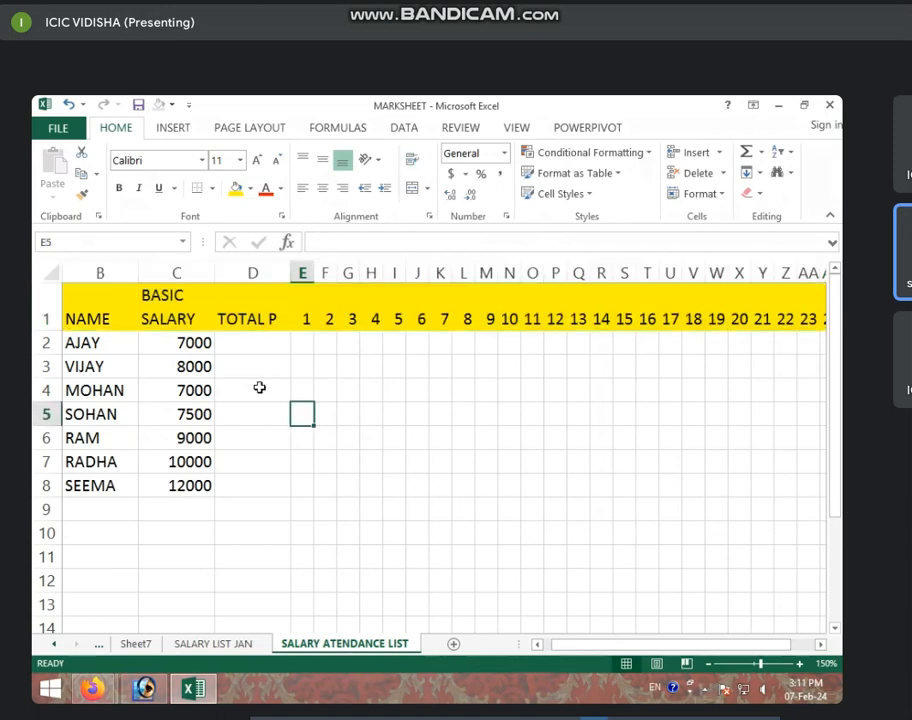
{"action": "left_click", "coordinate": [169, 351]}
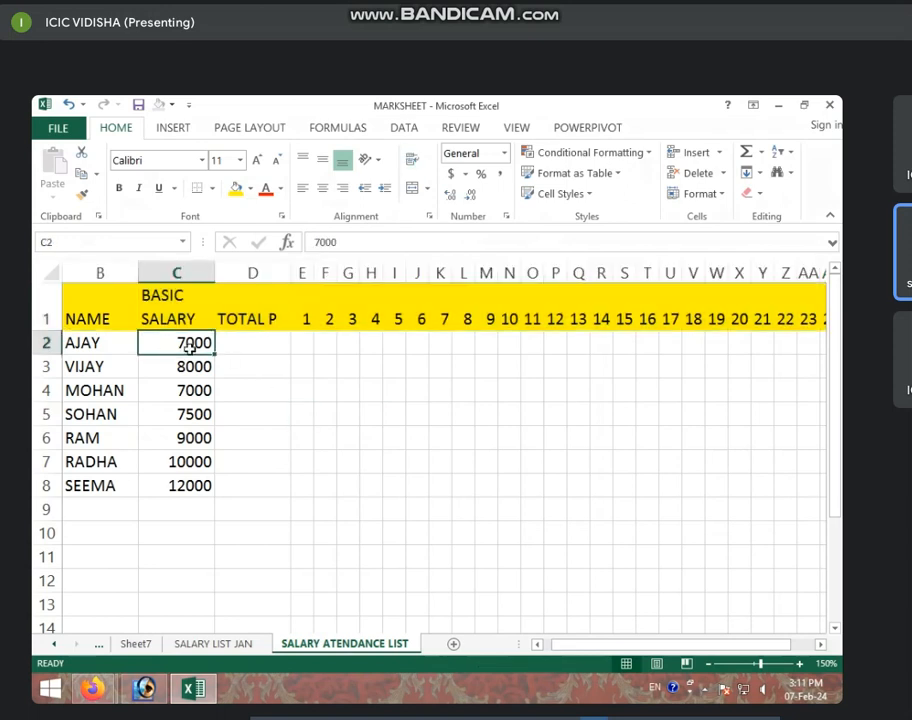
Step: Select cell E2 for the first attendance entry and delete the empty worksheet Sheet7
{"action": "left_click", "coordinate": [305, 343]}
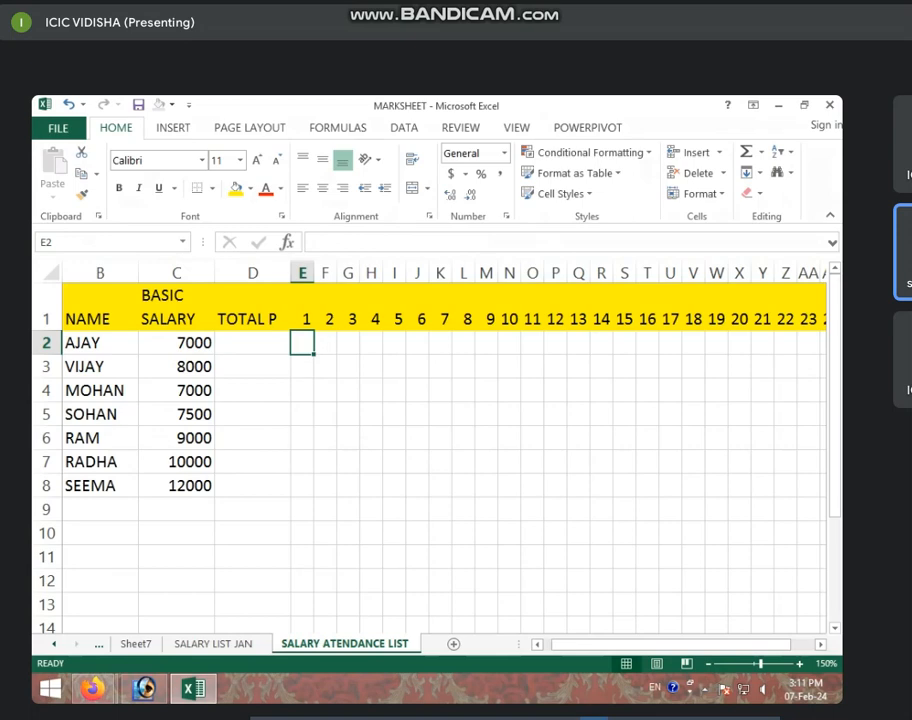
{"action": "left_click", "coordinate": [137, 645]}
{"action": "right_click", "coordinate": [137, 647]}
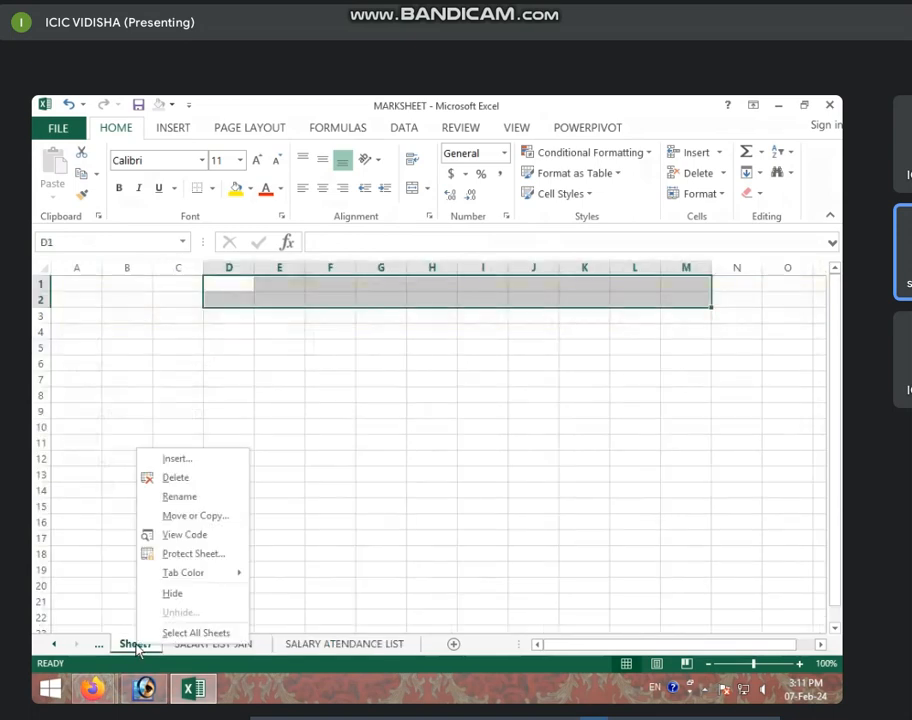
{"action": "left_click", "coordinate": [172, 489]}
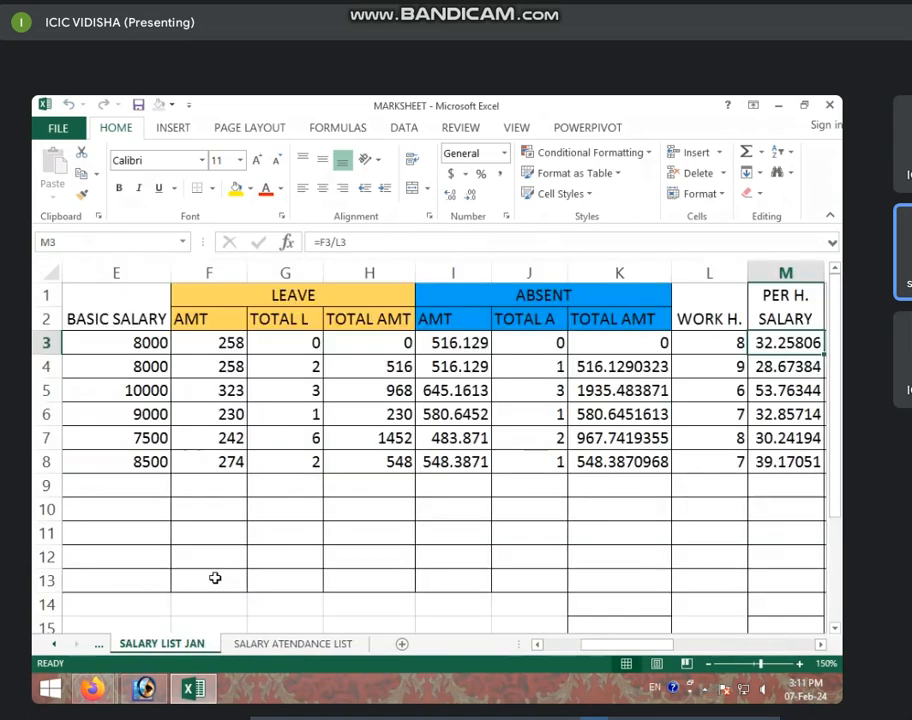
Step: Enter 1 in cell E2 of the SALARY ATENDANCE LIST sheet as the day 1 attendance mark
{"action": "left_click", "coordinate": [262, 647]}
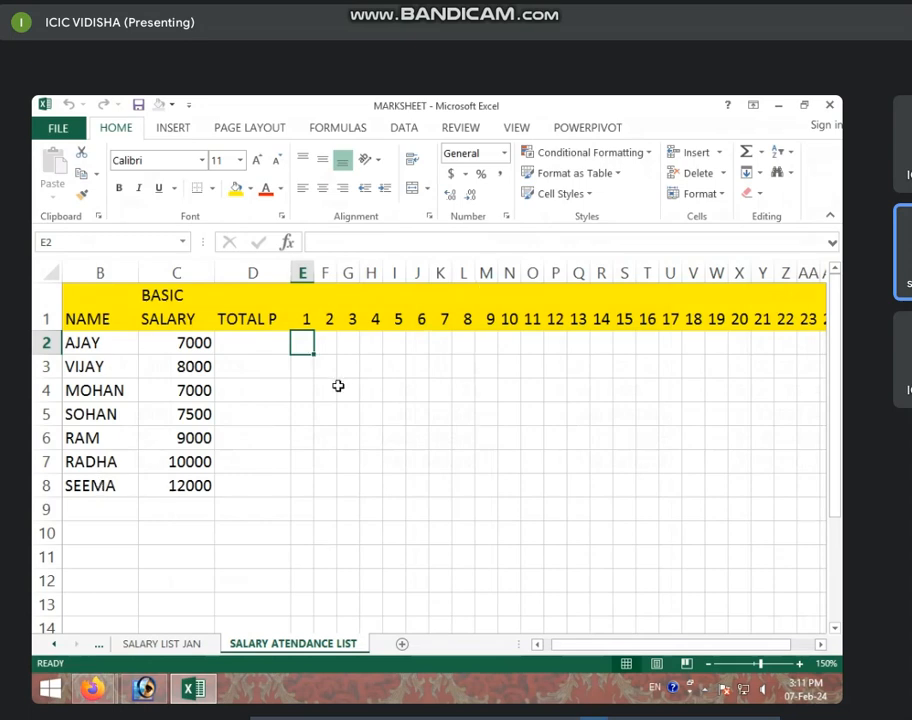
{"action": "type", "text": "1"}
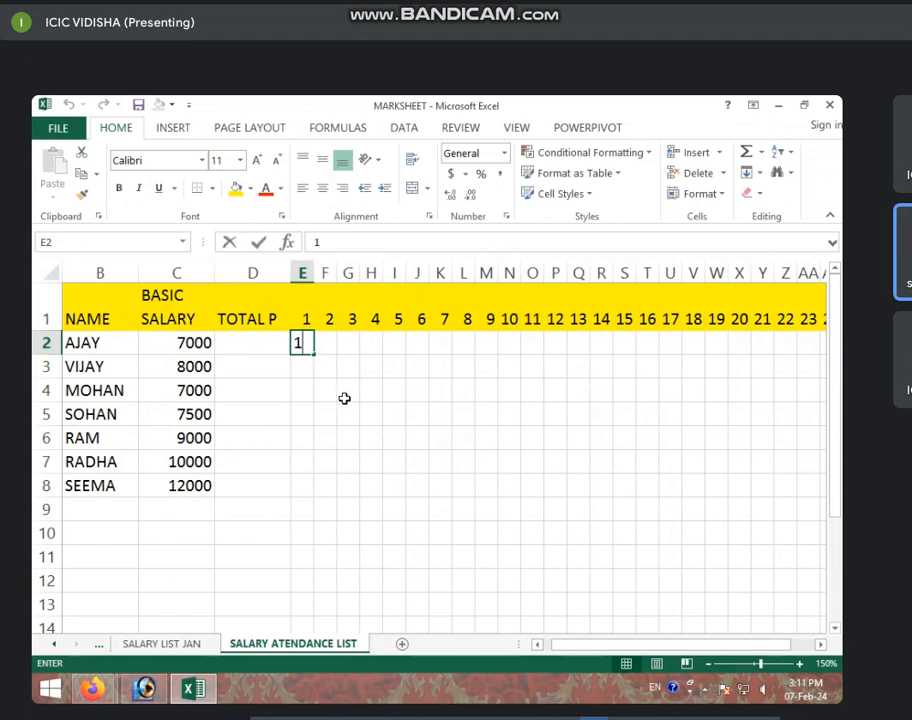
{"action": "left_click", "coordinate": [339, 379]}
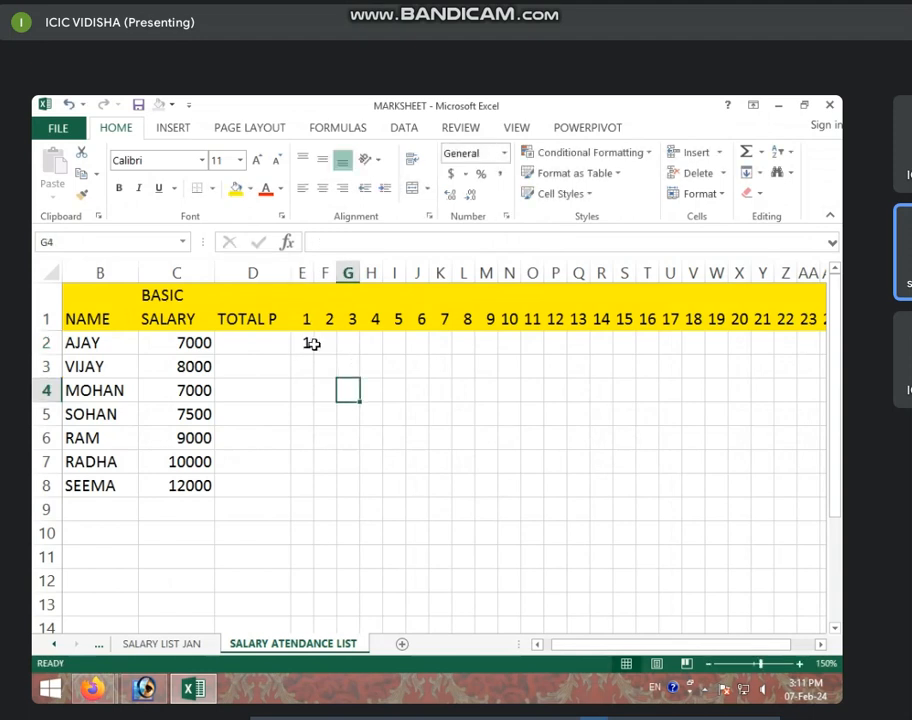
{"action": "left_click", "coordinate": [303, 344]}
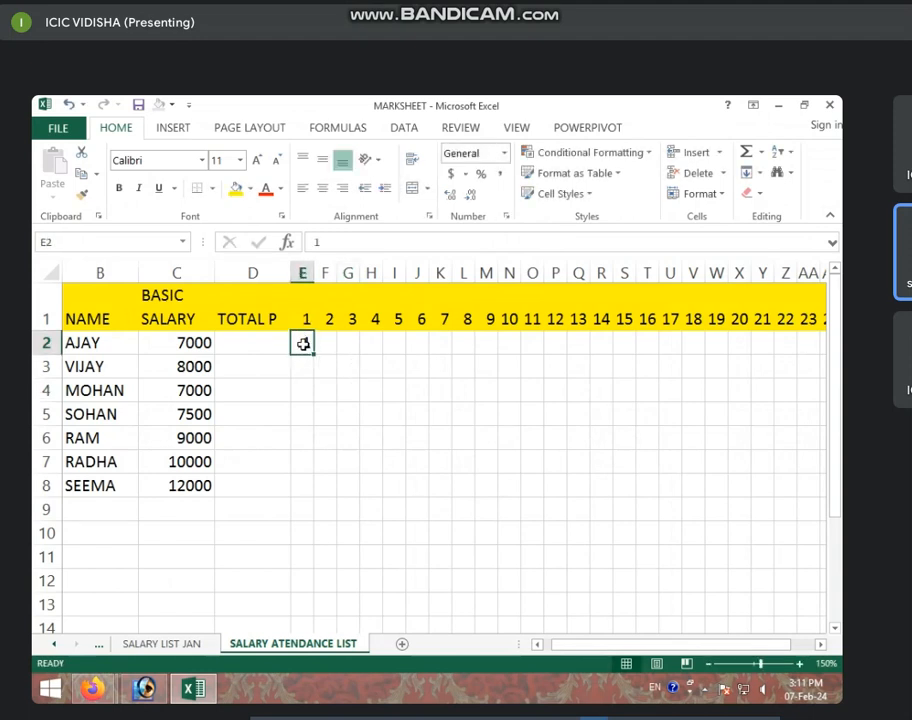
Step: Enter the sample attendance marks L in cell F2 and -1 in cell G2
{"action": "key", "text": "Right"}
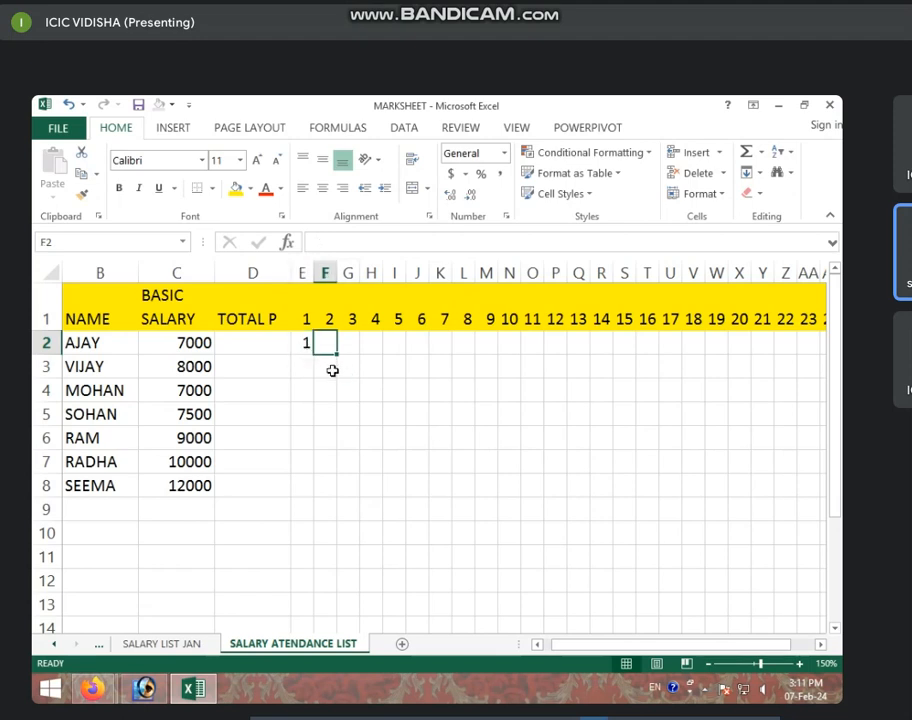
{"action": "type", "text": "L"}
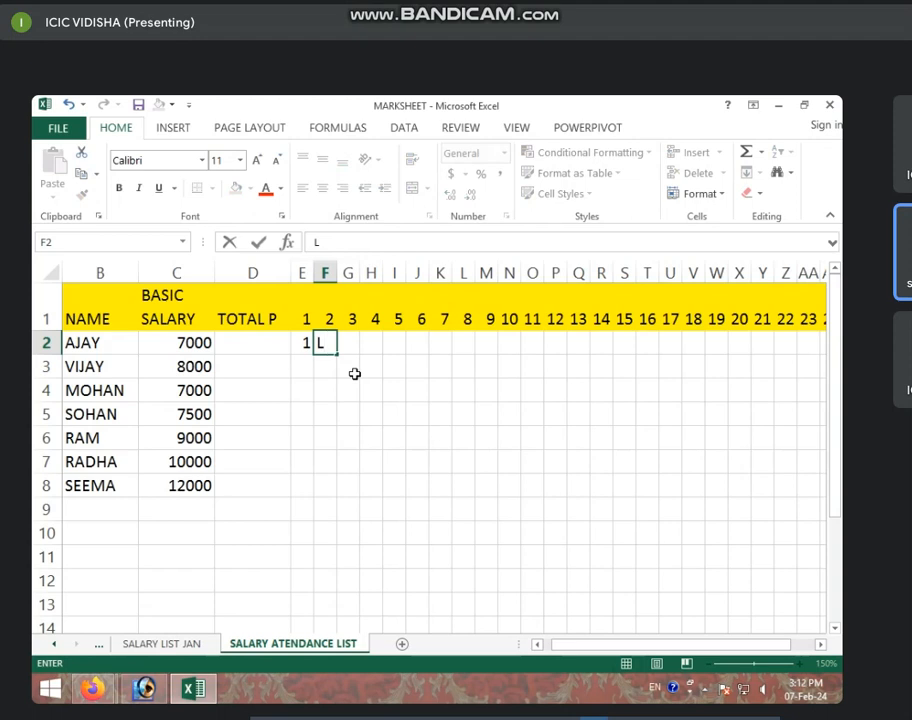
{"action": "key", "text": "Right"}
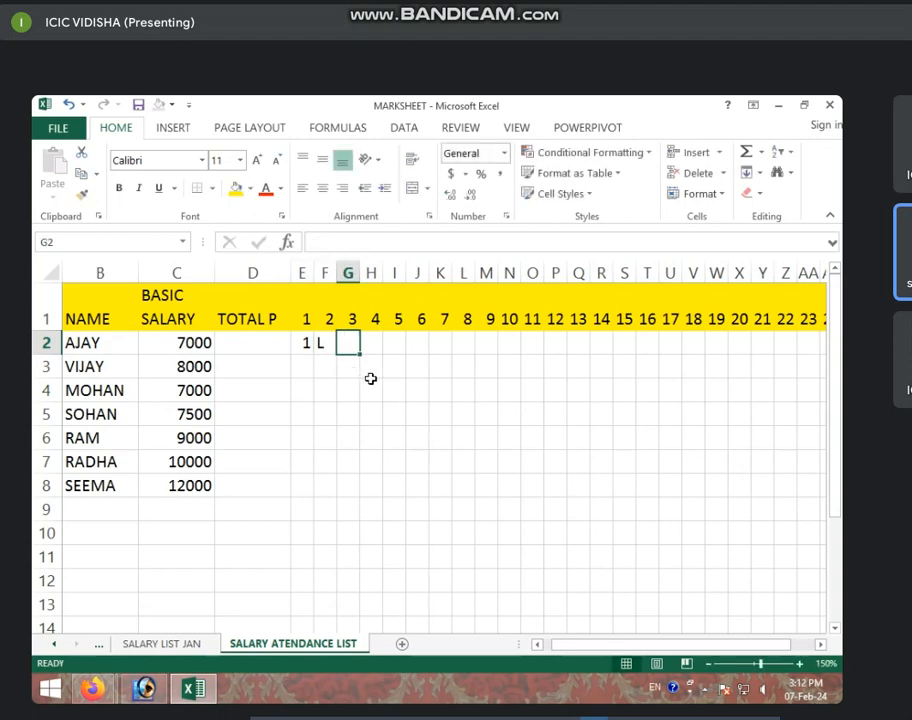
{"action": "type", "text": "-1"}
{"action": "left_click", "coordinate": [372, 390]}
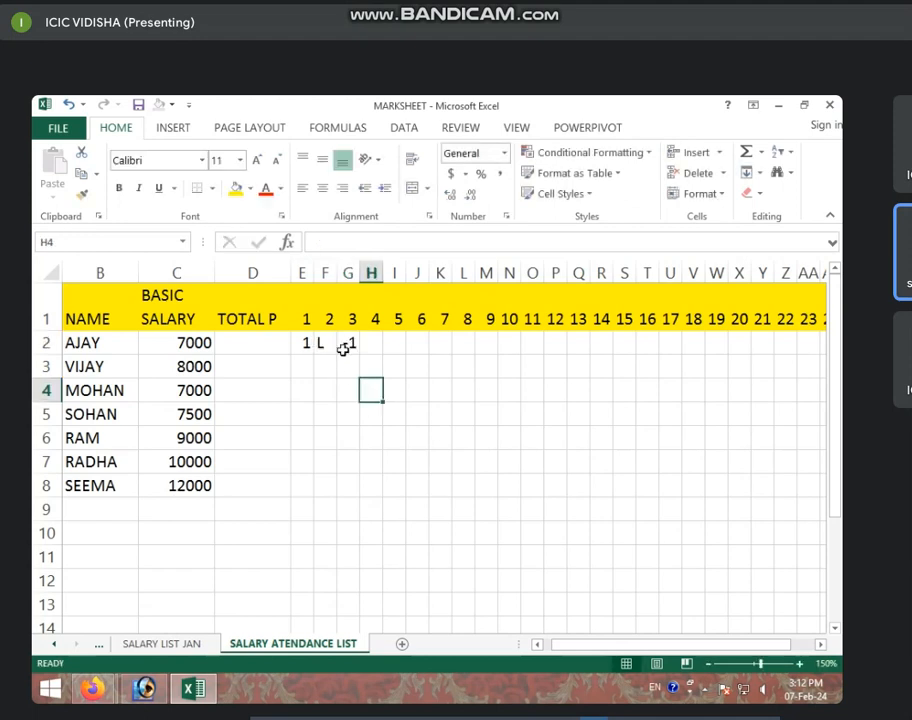
Step: Fill the 1 from E2 down to row 8 and across all day columns through day 31
{"action": "left_click", "coordinate": [308, 347]}
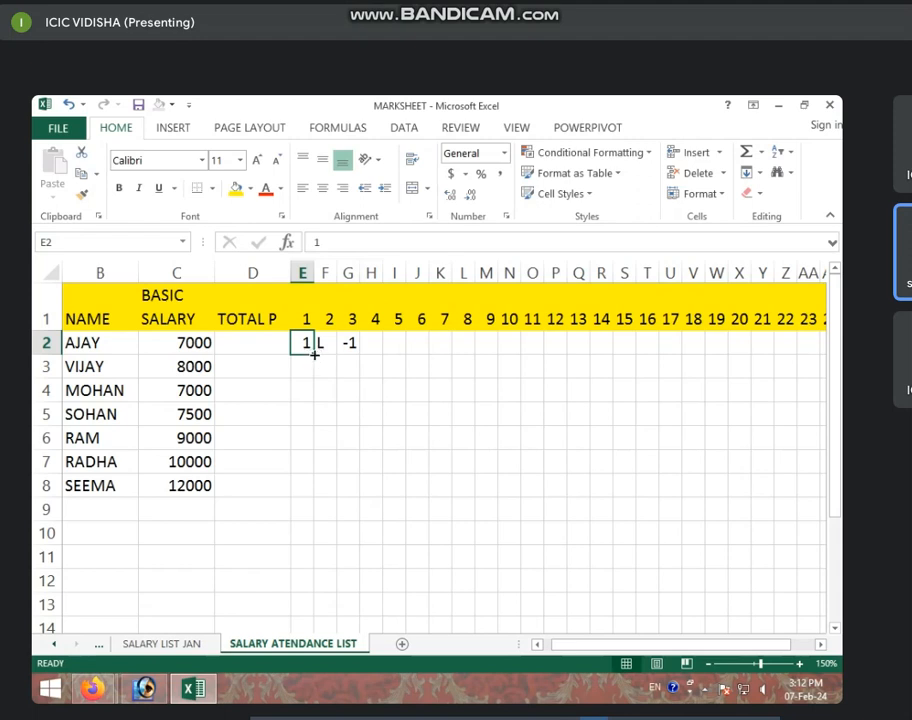
{"action": "left_click_drag", "start_coordinate": [314, 354], "coordinate": [320, 498]}
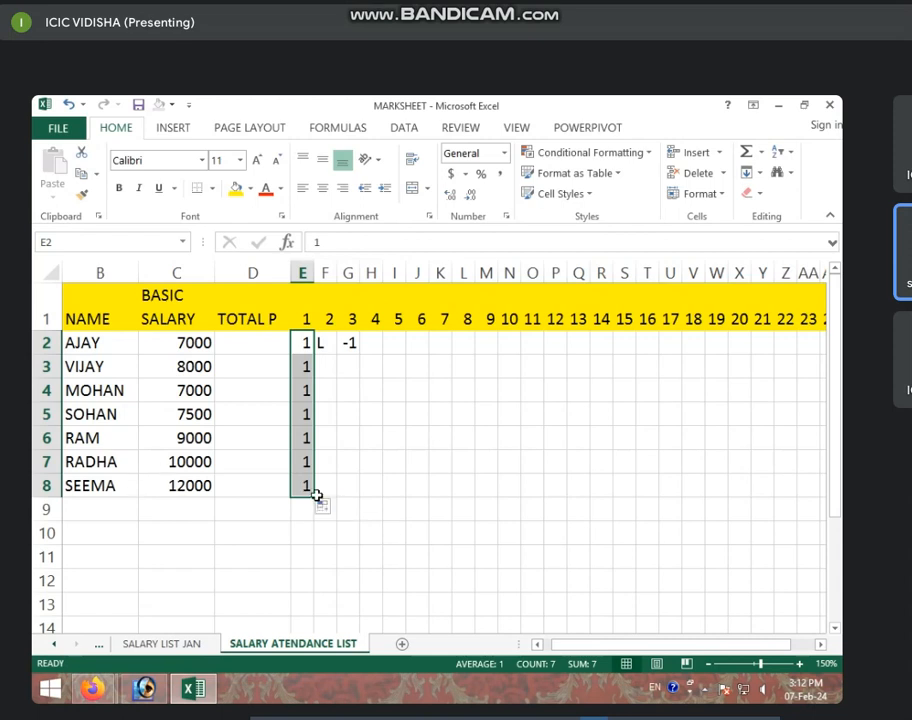
{"action": "left_click_drag", "start_coordinate": [313, 497], "coordinate": [721, 515]}
{"action": "left_click_drag", "start_coordinate": [680, 648], "coordinate": [470, 642]}
{"action": "left_click", "coordinate": [413, 438]}
{"action": "left_click", "coordinate": [343, 344]}
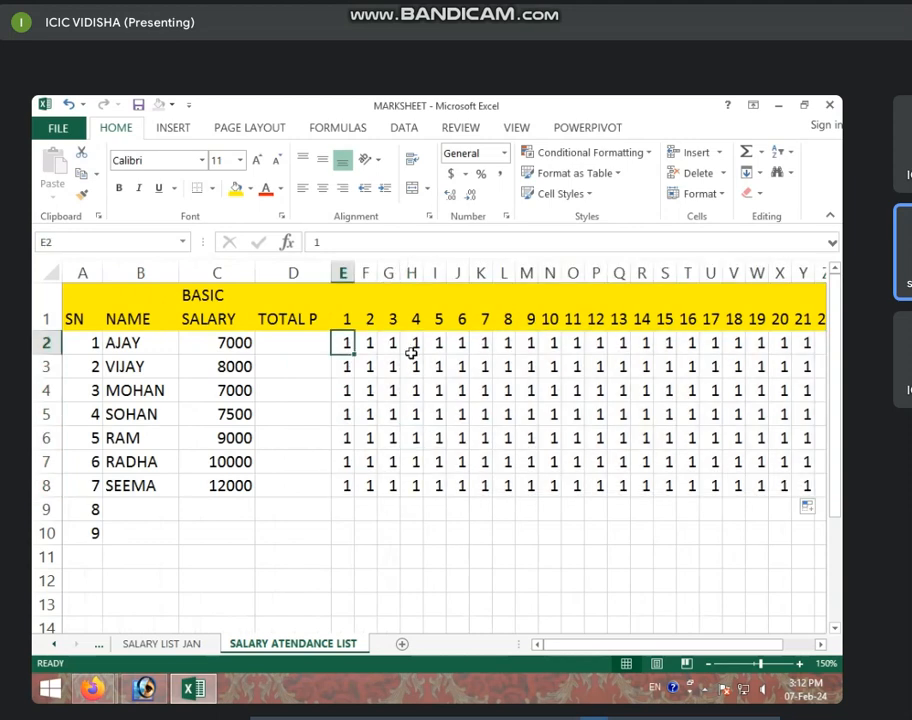
{"action": "left_click", "coordinate": [349, 367]}
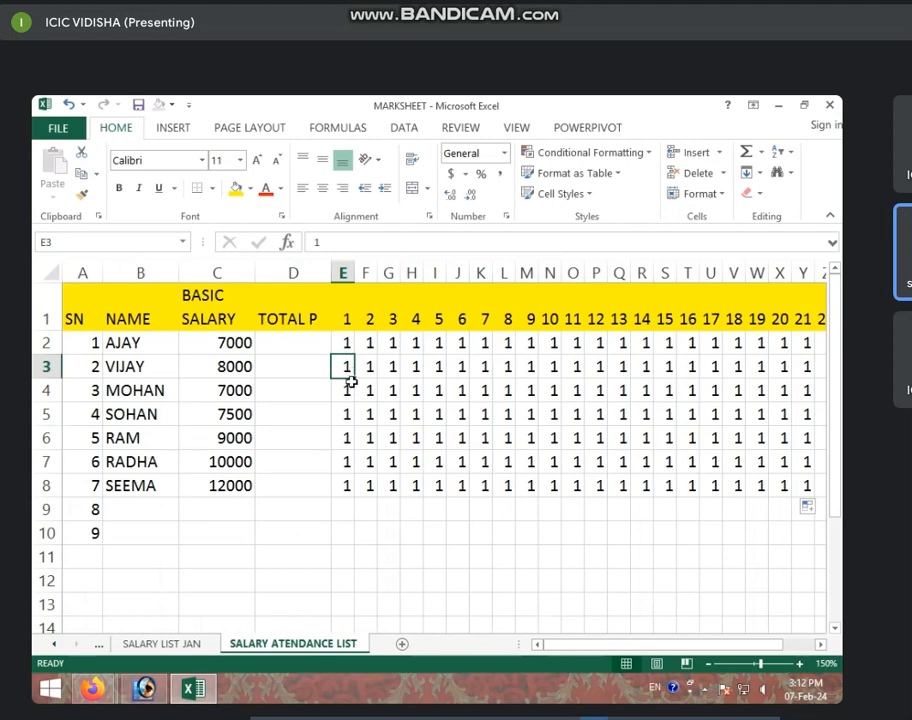
{"action": "left_click", "coordinate": [350, 416]}
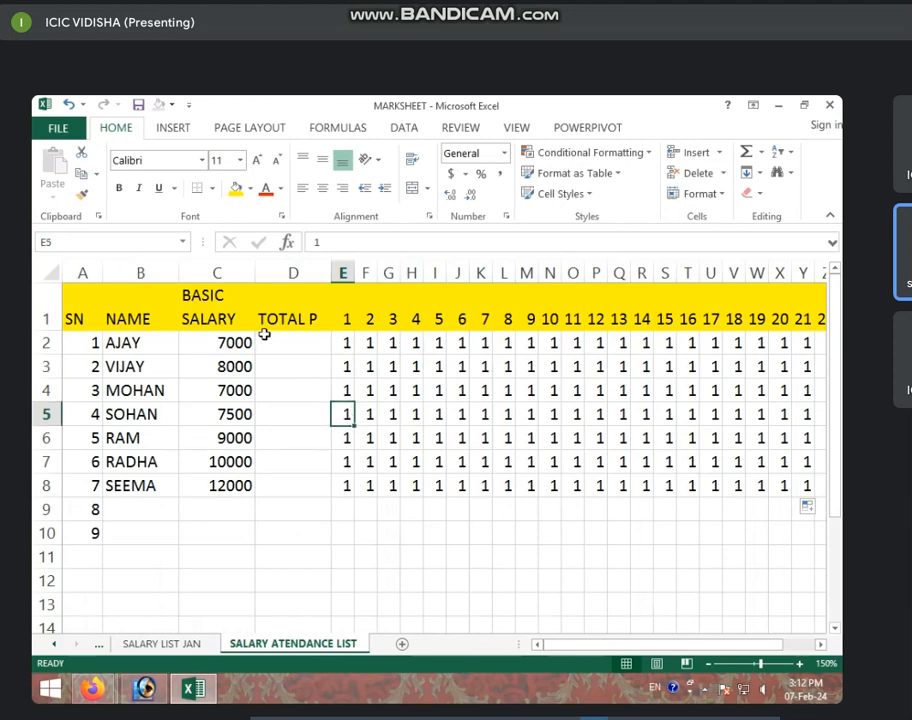
Step: Enter a SUM formula in D2 that totals the first employee's attendance over E2:AI2
{"action": "left_click", "coordinate": [276, 343]}
{"action": "type", "text": "="}
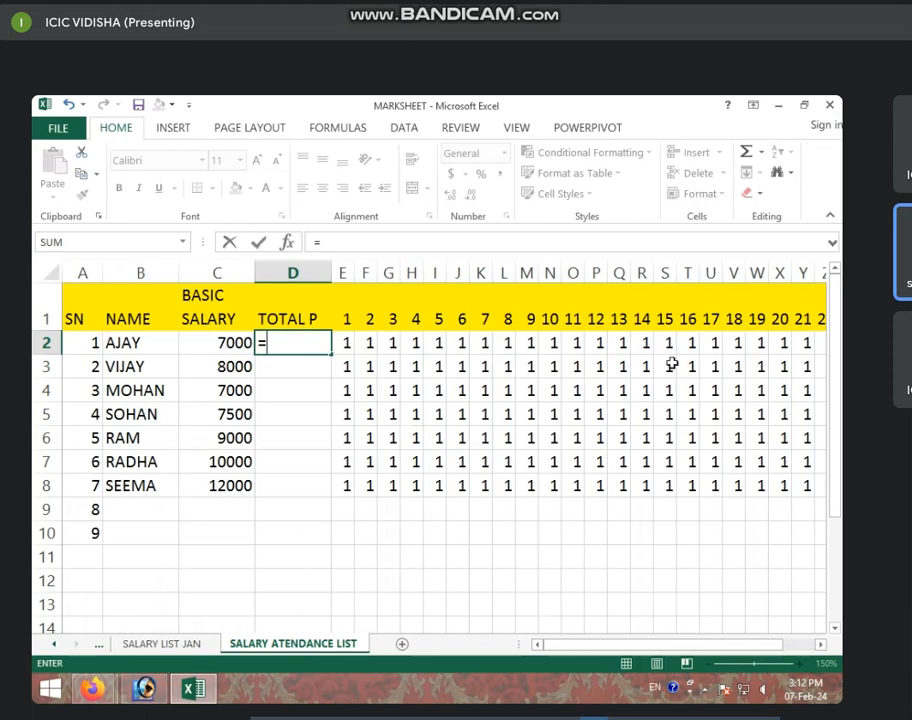
{"action": "key", "text": "BackSpace"}
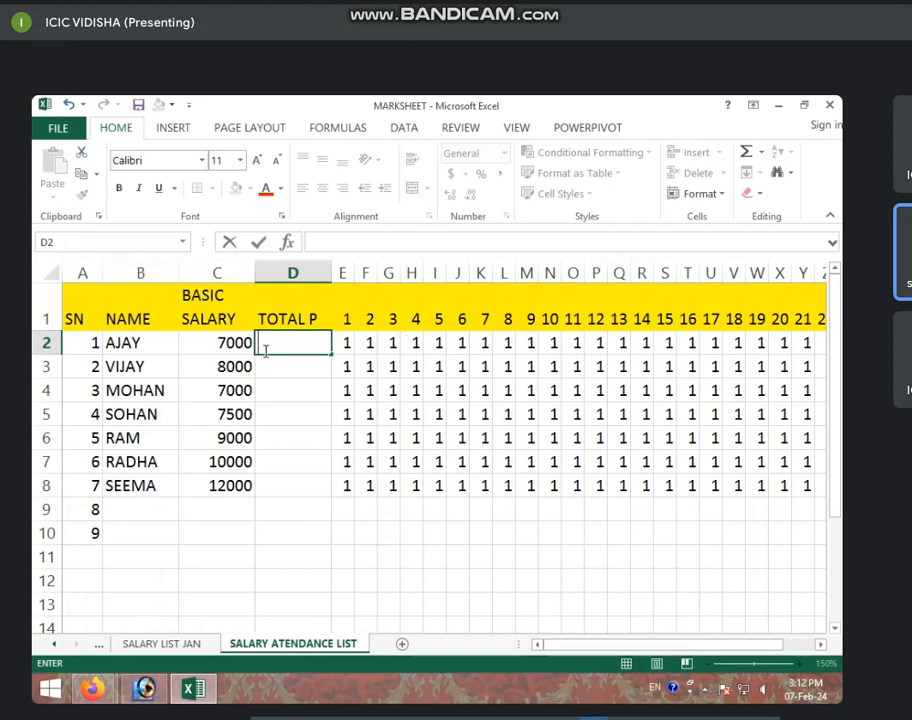
{"action": "type", "text": "=SUM"}
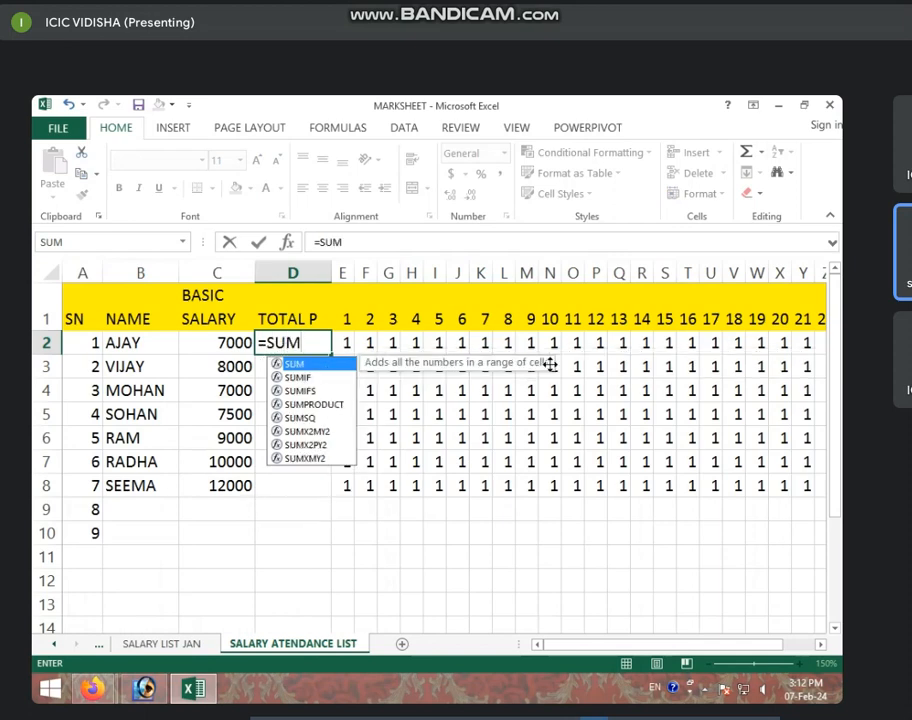
{"action": "type", "text": "("}
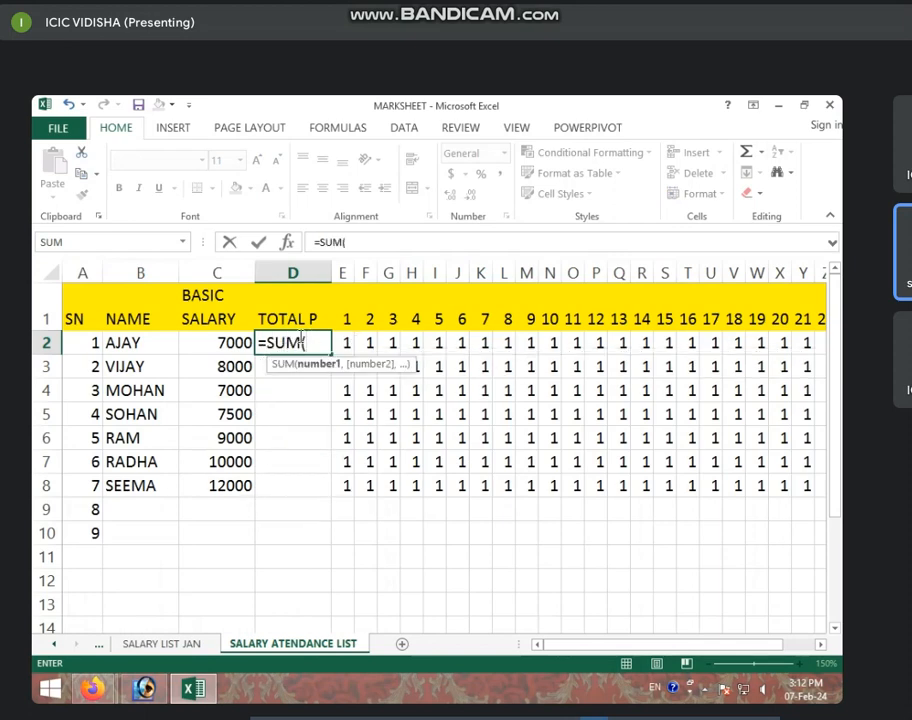
{"action": "left_click", "coordinate": [346, 342]}
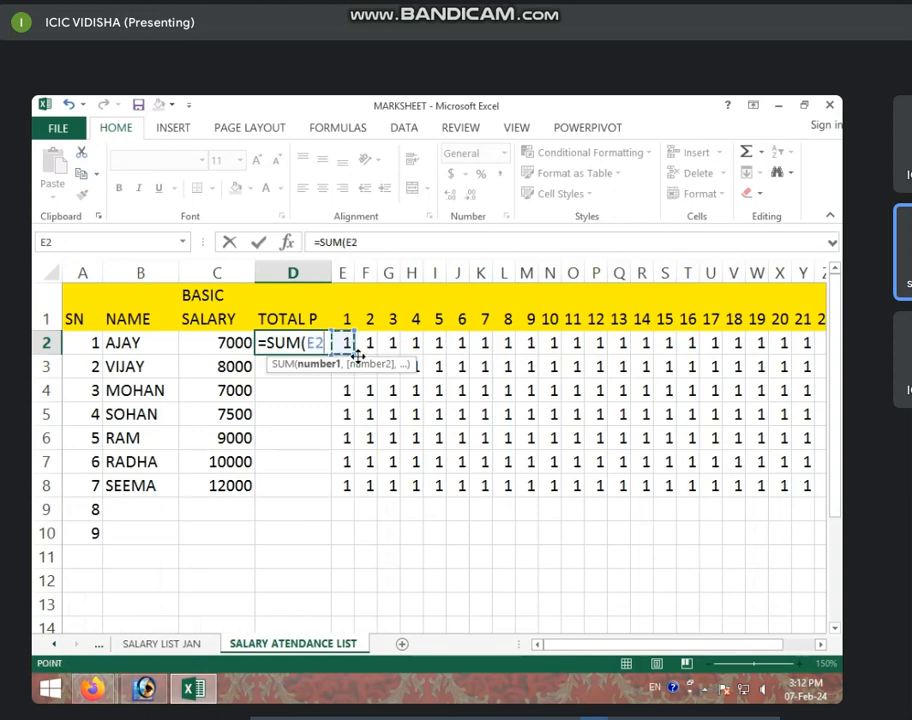
{"action": "key", "text": "shift+Right"}
{"action": "key", "text": "shift+Right"}
{"action": "key", "text": "shift+Right"}
{"action": "key", "text": "shift+Right"}
{"action": "key", "text": "shift+Right"}
{"action": "key", "text": "shift+Right"}
{"action": "key", "text": "shift+Right"}
{"action": "key", "text": "shift+Right"}
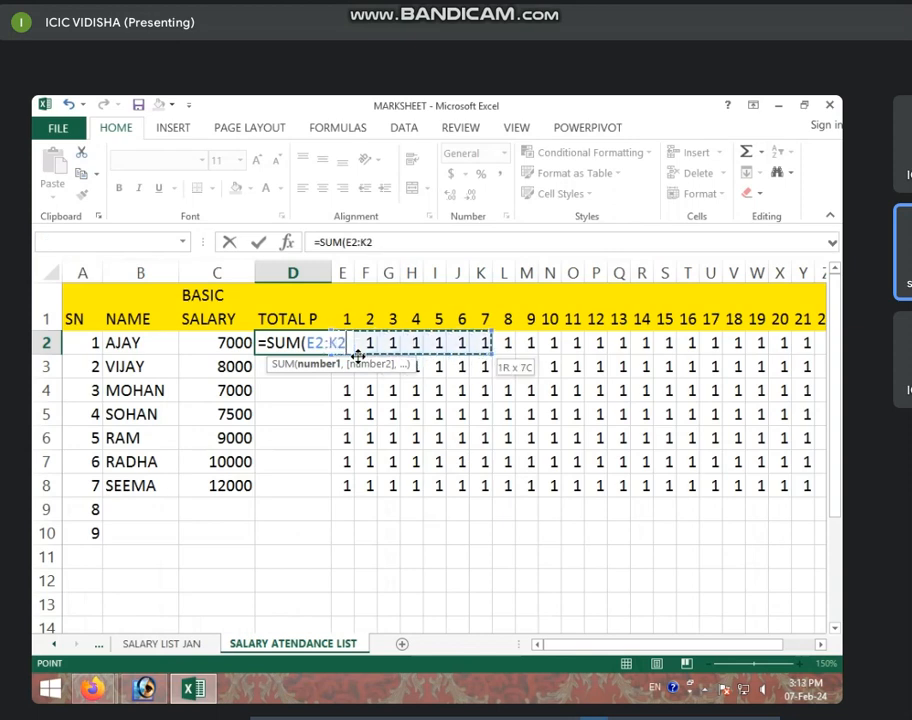
{"action": "key", "text": "shift+Right"}
{"action": "key", "text": "shift+Right"}
{"action": "key", "text": "shift+Right"}
{"action": "key", "text": "shift+Right"}
{"action": "key", "text": "shift+Right"}
{"action": "key", "text": "shift+Right"}
{"action": "key", "text": "shift+Right"}
{"action": "key", "text": "shift+Right"}
{"action": "key", "text": "shift+Right"}
{"action": "key", "text": "shift+Right"}
{"action": "key", "text": "shift+Right"}
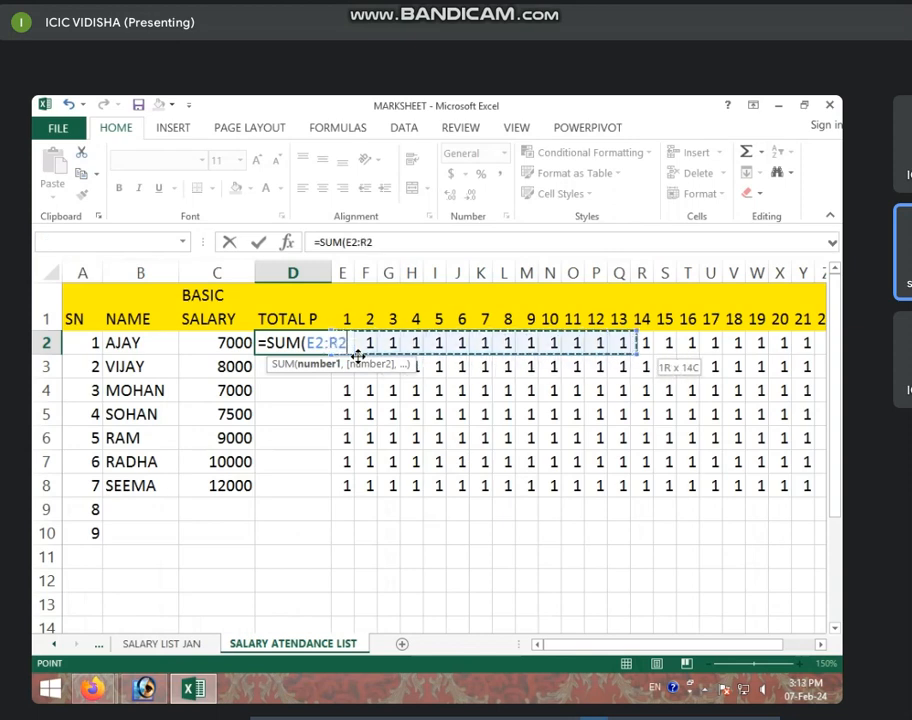
{"action": "key", "text": "shift+Right"}
{"action": "key", "text": "shift+Right"}
{"action": "key", "text": "shift+Right"}
{"action": "key", "text": "shift+Right"}
{"action": "key", "text": "shift+Right"}
{"action": "key", "text": "shift+Right"}
{"action": "key", "text": "shift+Right"}
{"action": "key", "text": "shift+Right"}
{"action": "key", "text": "shift+Right"}
{"action": "key", "text": "shift+Right"}
{"action": "key", "text": "shift+Right"}
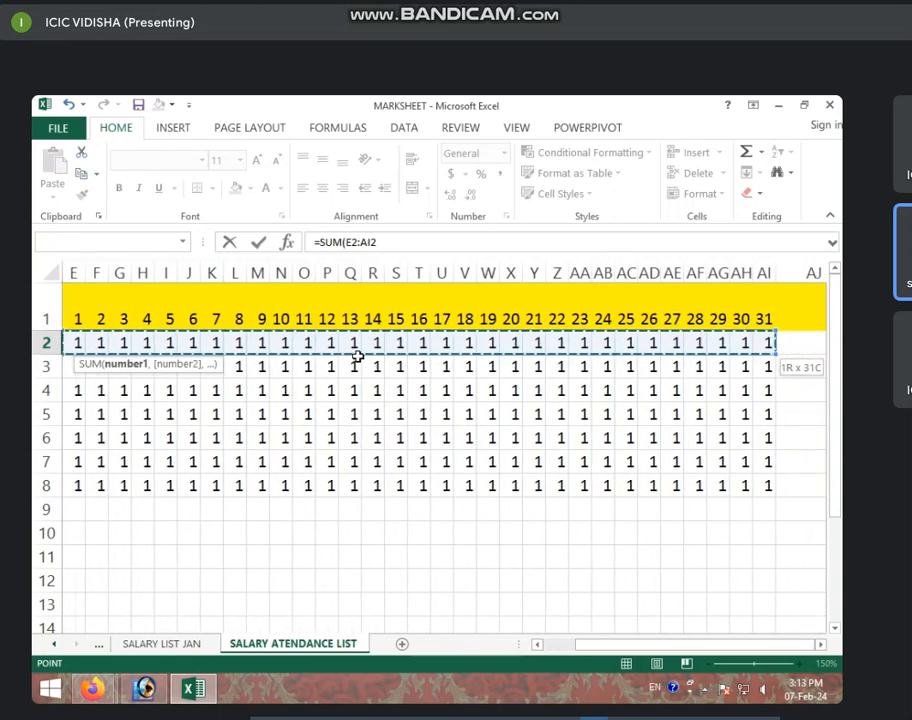
{"action": "key", "text": "Return"}
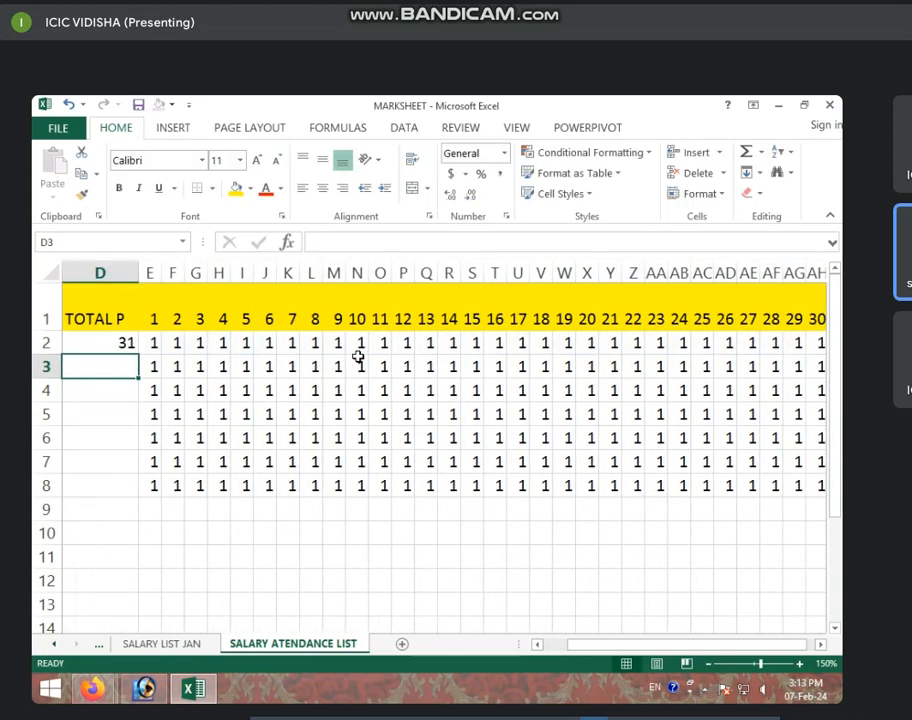
Step: Copy the TOTAL P formula from D2 down to D8 and check the copied formula in D3
{"action": "mouse_move", "coordinate": [568, 649]}
{"action": "left_mouse_down"}
{"action": "mouse_move", "coordinate": [576, 651]}
{"action": "mouse_move", "coordinate": [562, 658]}
{"action": "left_mouse_up"}
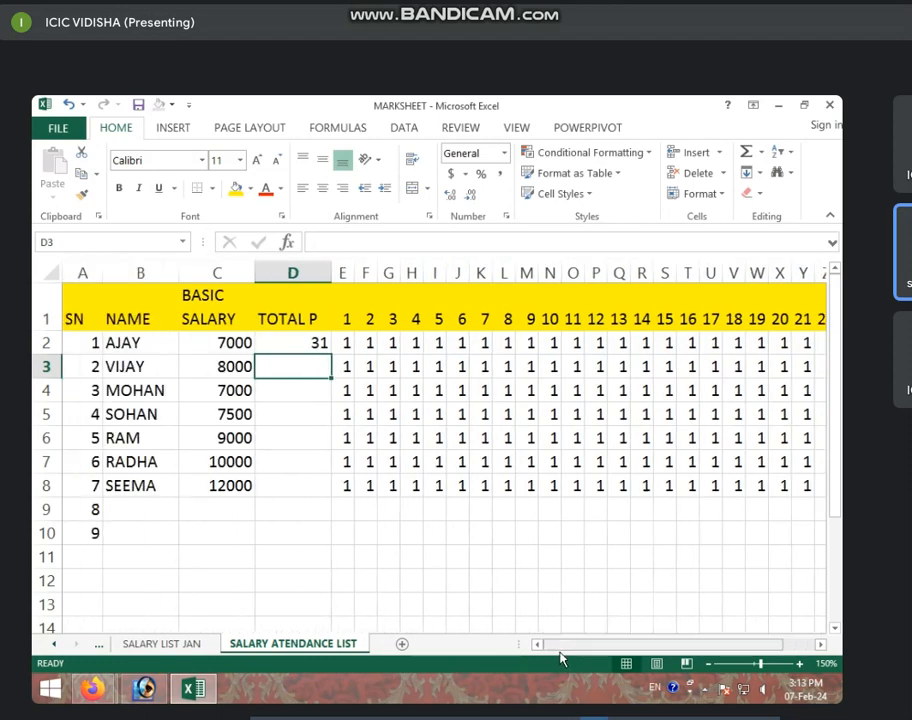
{"action": "left_click", "coordinate": [311, 345]}
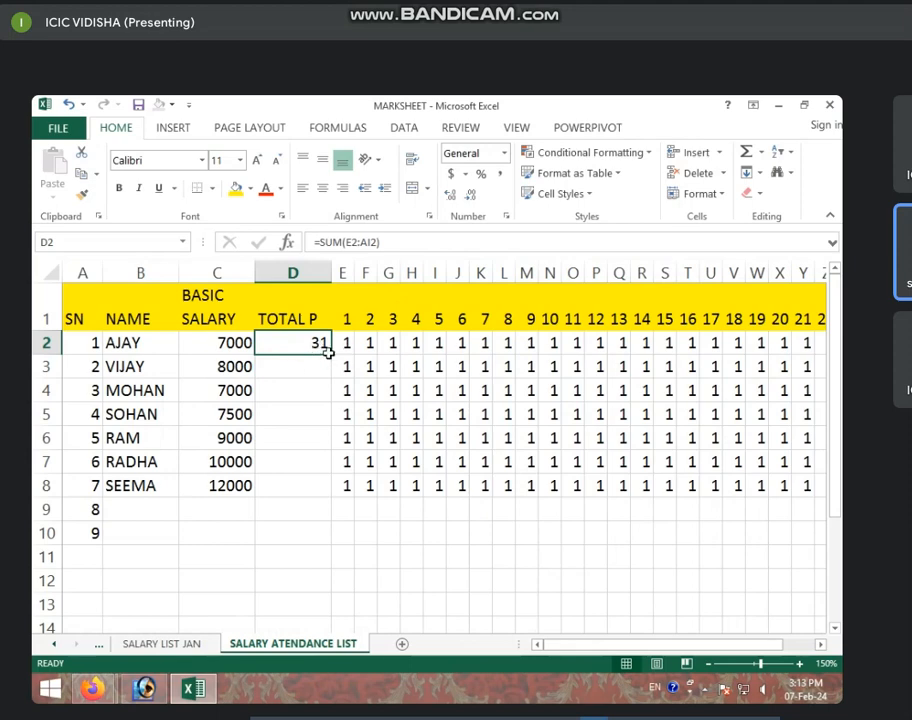
{"action": "left_click_drag", "start_coordinate": [331, 352], "coordinate": [332, 494]}
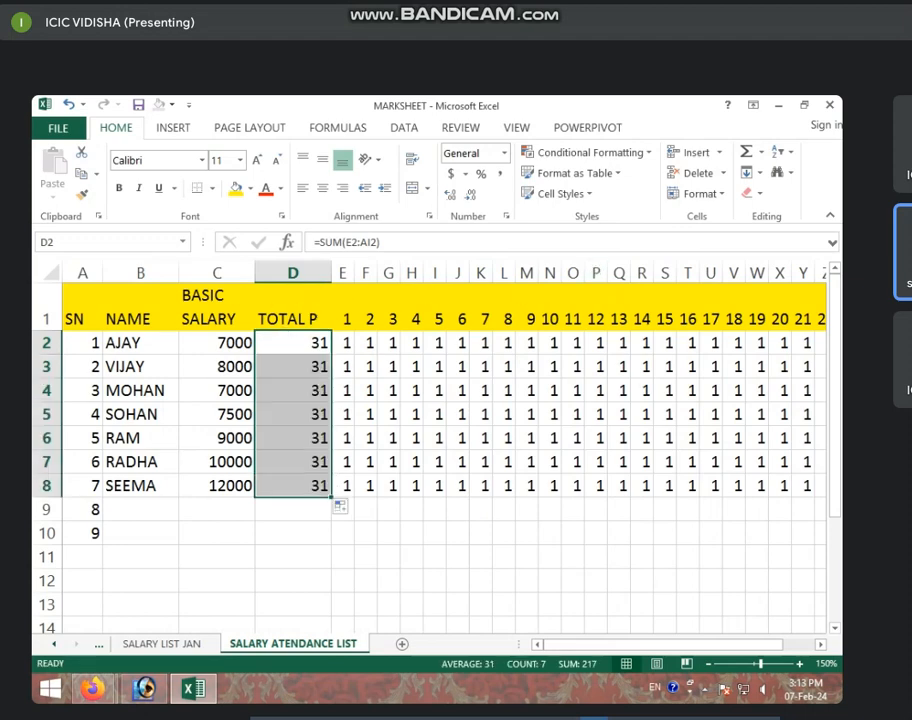
{"action": "left_click", "coordinate": [430, 410]}
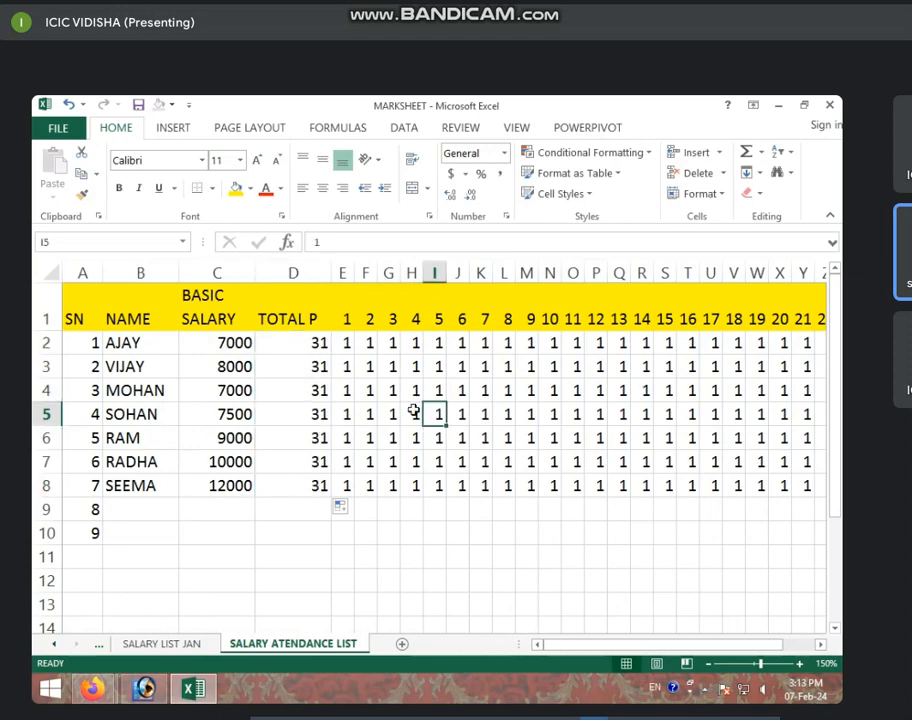
{"action": "left_click", "coordinate": [308, 362]}
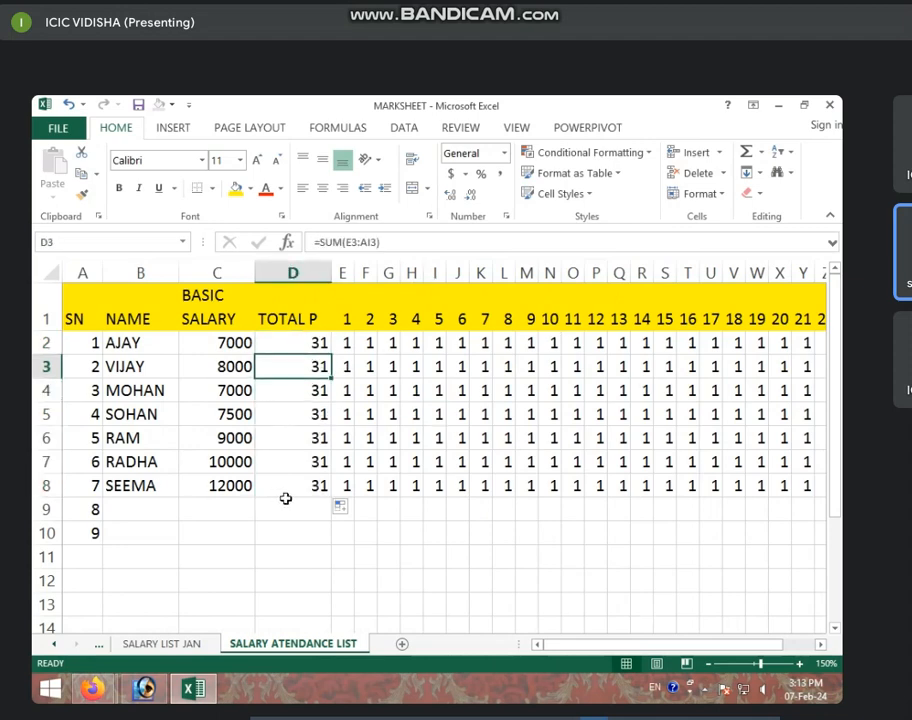
Step: Mark day 8 in the first employee's row as L in cell L2 and check the total in D2
{"action": "left_click", "coordinate": [370, 342]}
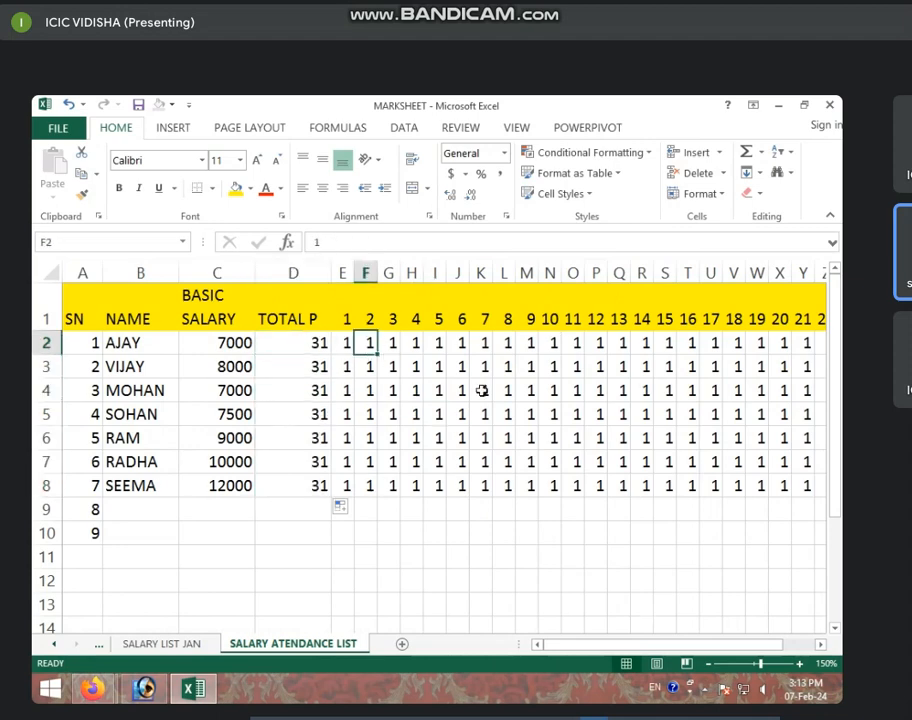
{"action": "left_click", "coordinate": [509, 343]}
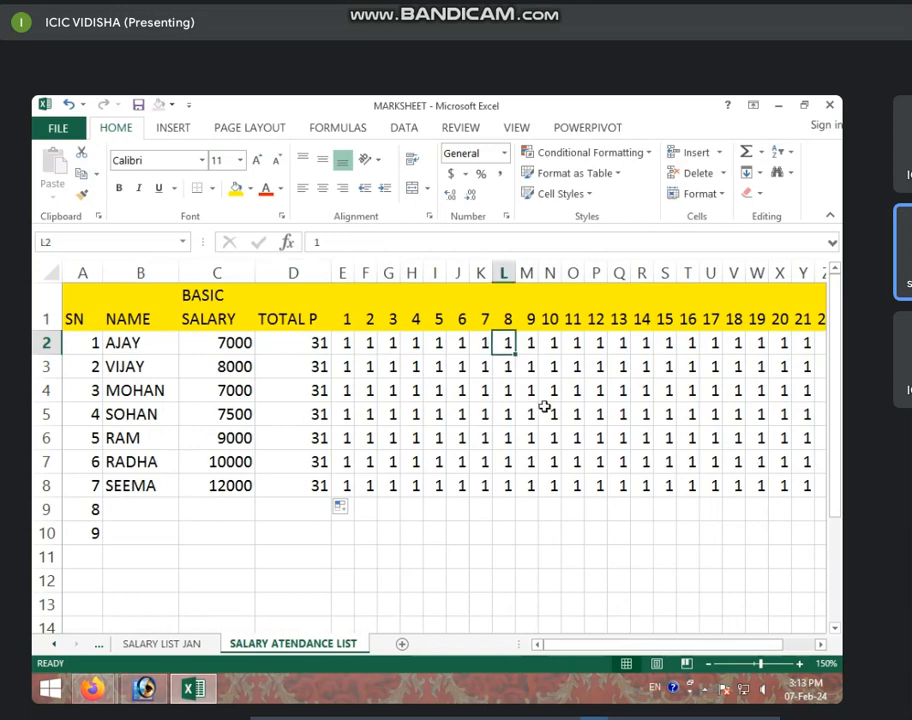
{"action": "type", "text": "L"}
{"action": "key", "text": "Return"}
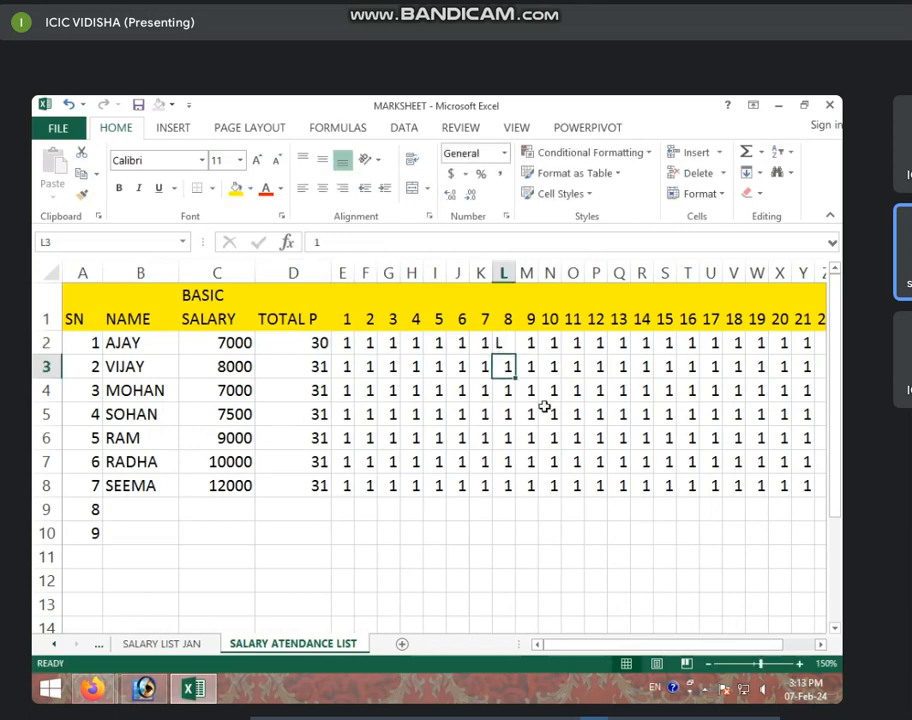
{"action": "left_click", "coordinate": [294, 352]}
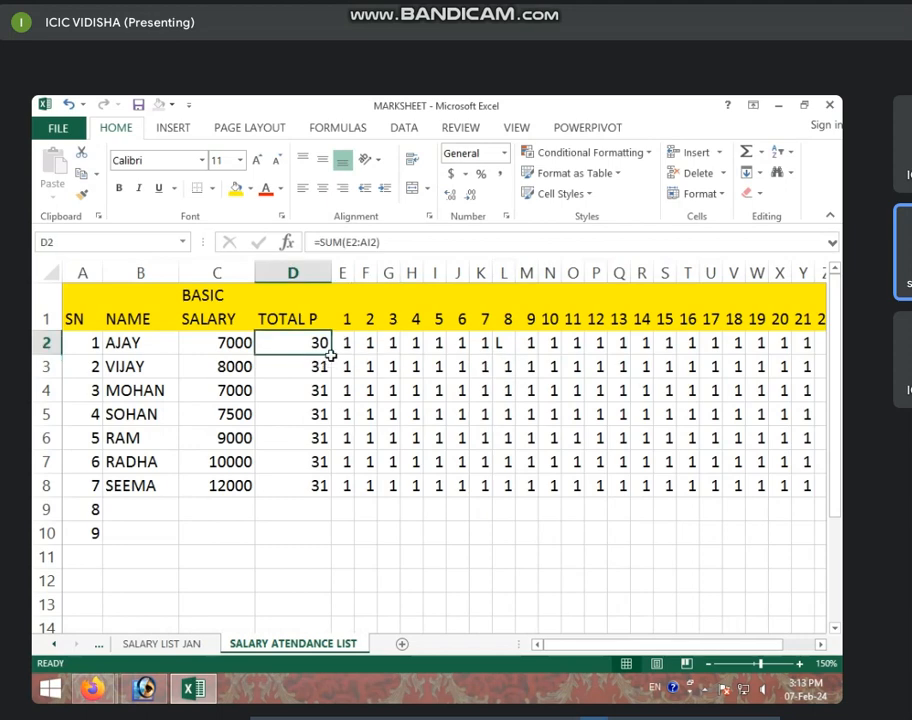
Step: Set the first employee's day 8 attendance in cell L2 to -1
{"action": "left_click", "coordinate": [513, 345]}
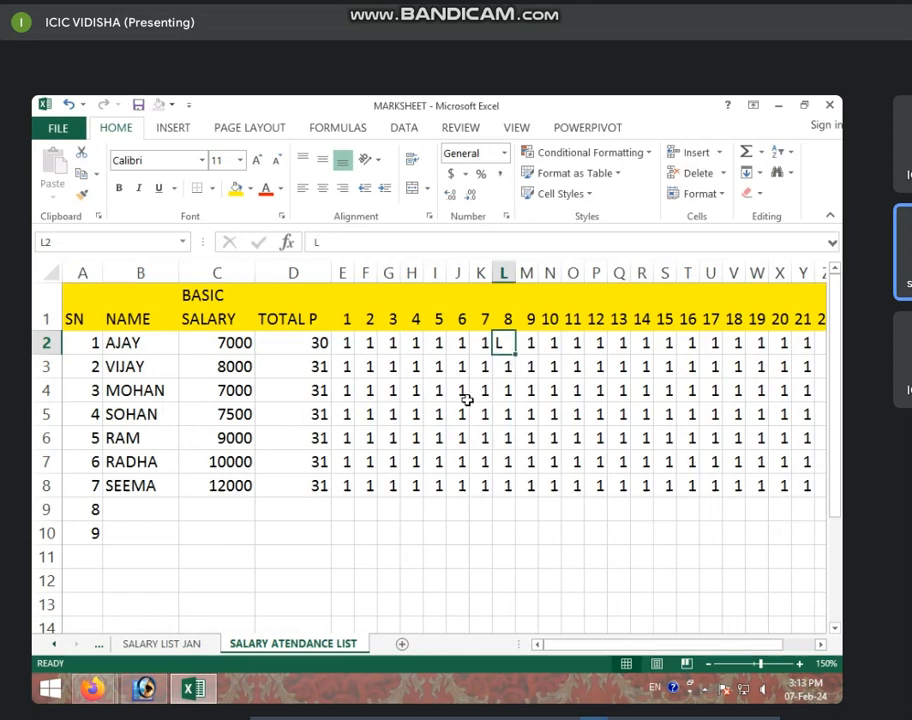
{"action": "type", "text": "-1"}
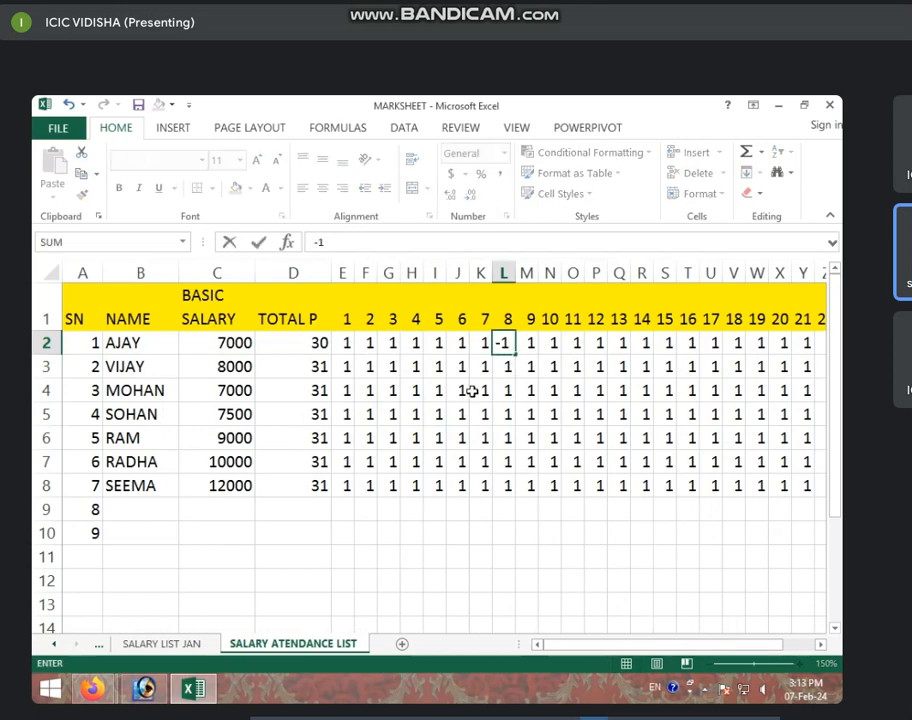
{"action": "left_click", "coordinate": [474, 392]}
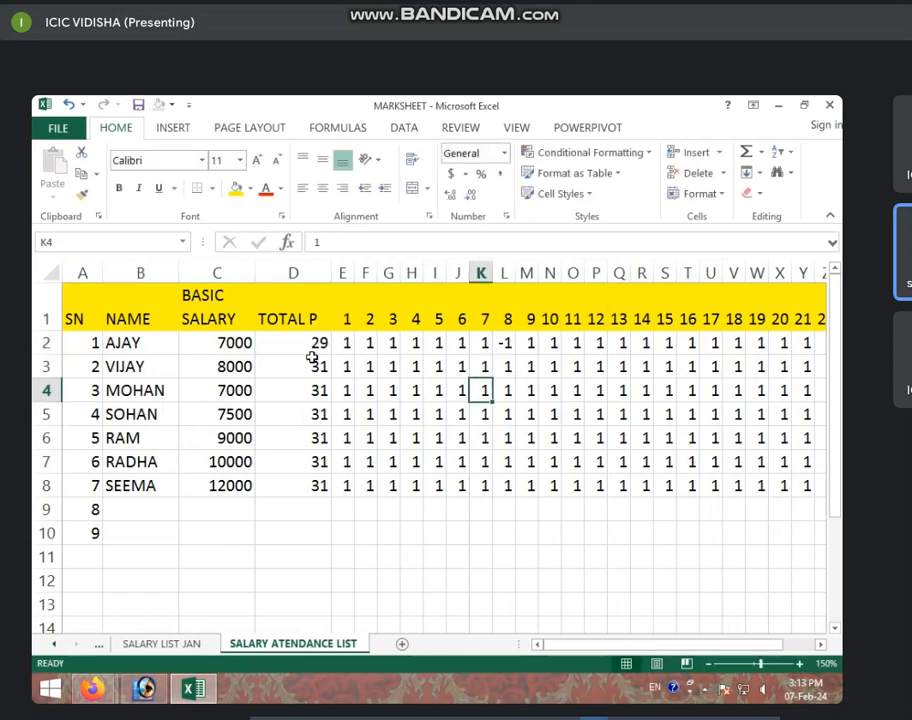
{"action": "left_click", "coordinate": [505, 345]}
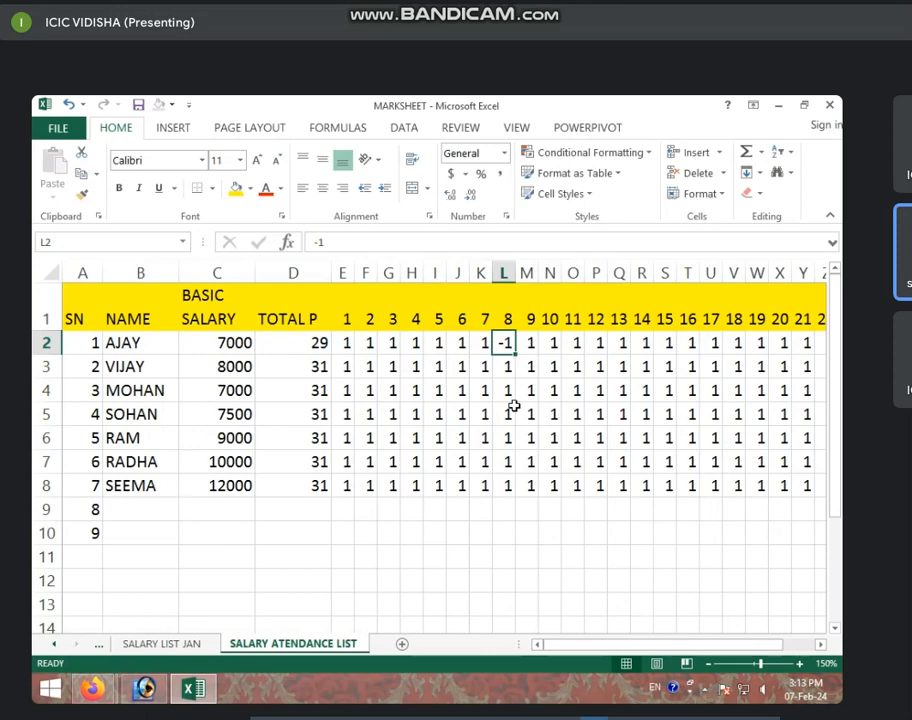
Step: Restore the first employee's day 8 attendance in L2 to 1 and mark the second employee's day 8 in L3 as L
{"action": "type", "text": "1"}
{"action": "key", "text": "Return"}
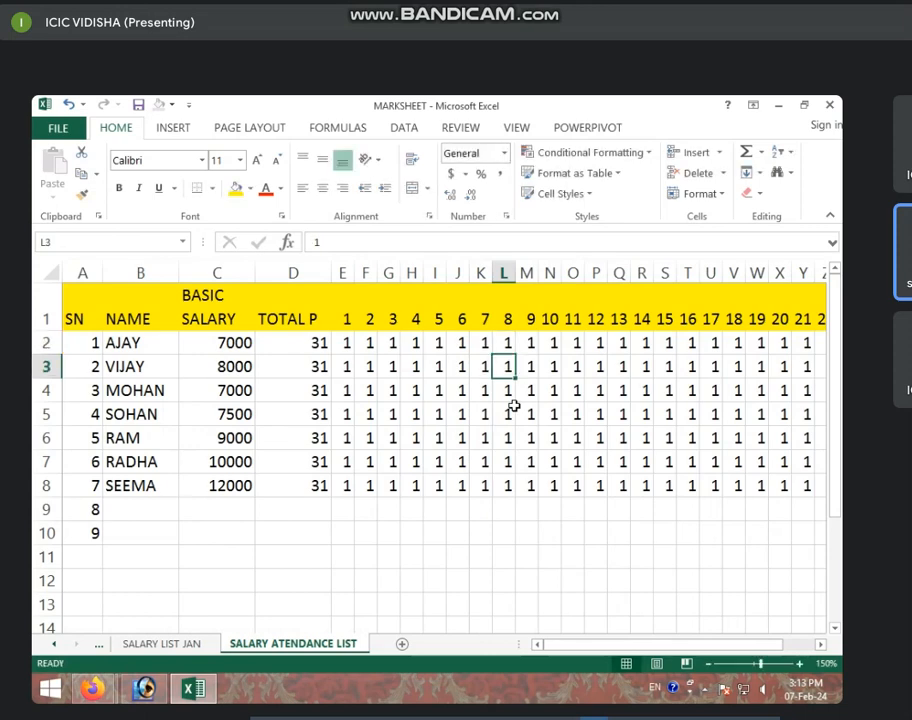
{"action": "type", "text": "L"}
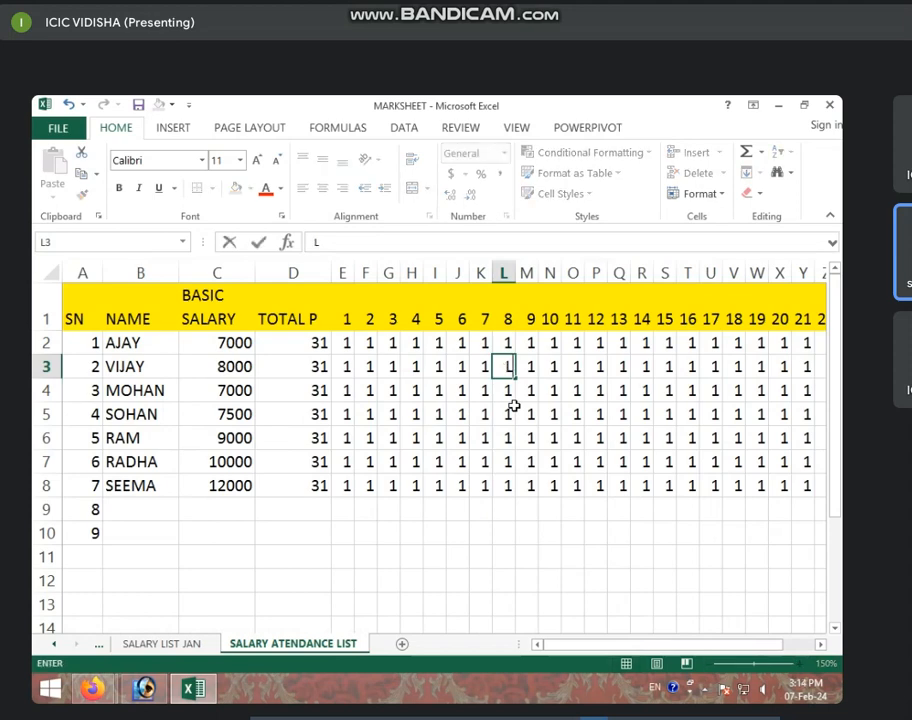
{"action": "key", "text": "Return"}
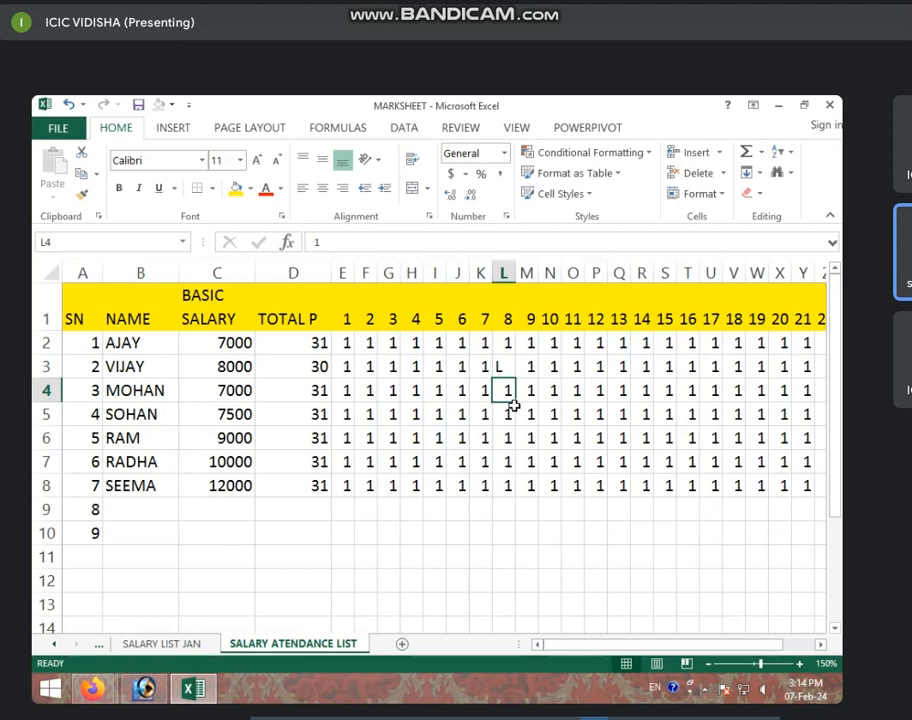
Step: Set the third employee's day 8 attendance in cell L4 to -1 and check the entry
{"action": "type", "text": "-1"}
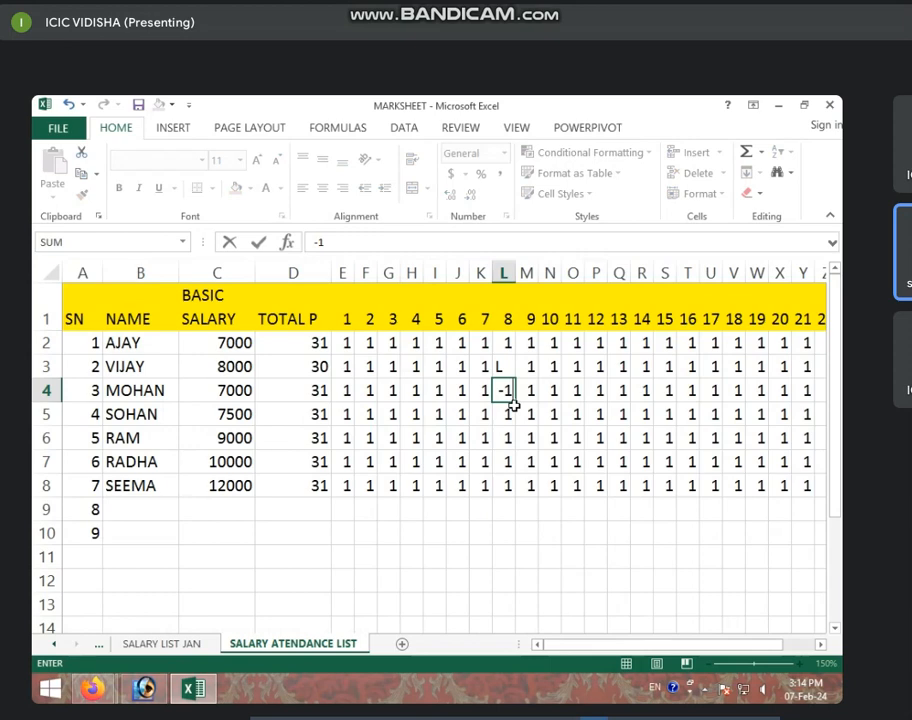
{"action": "key", "text": "Return"}
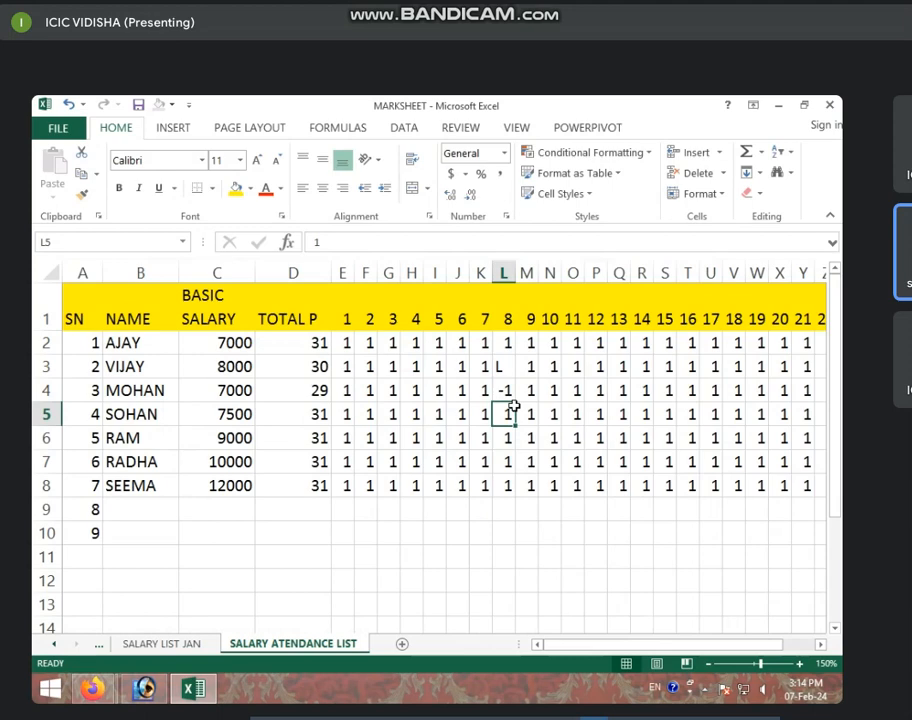
{"action": "key", "text": "Up"}
{"action": "key", "text": "Right"}
{"action": "key", "text": "Left"}
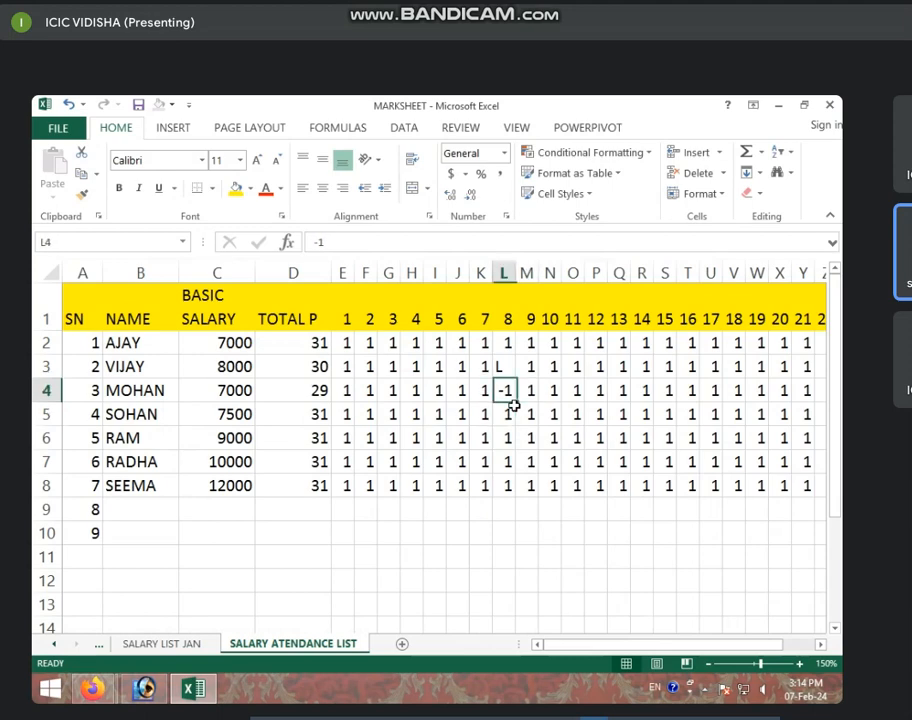
Step: Try day 8 attendance values of -2 in L5 and -3 in L6 for the fourth and fifth employees
{"action": "key", "text": "Down"}
{"action": "type", "text": "-2"}
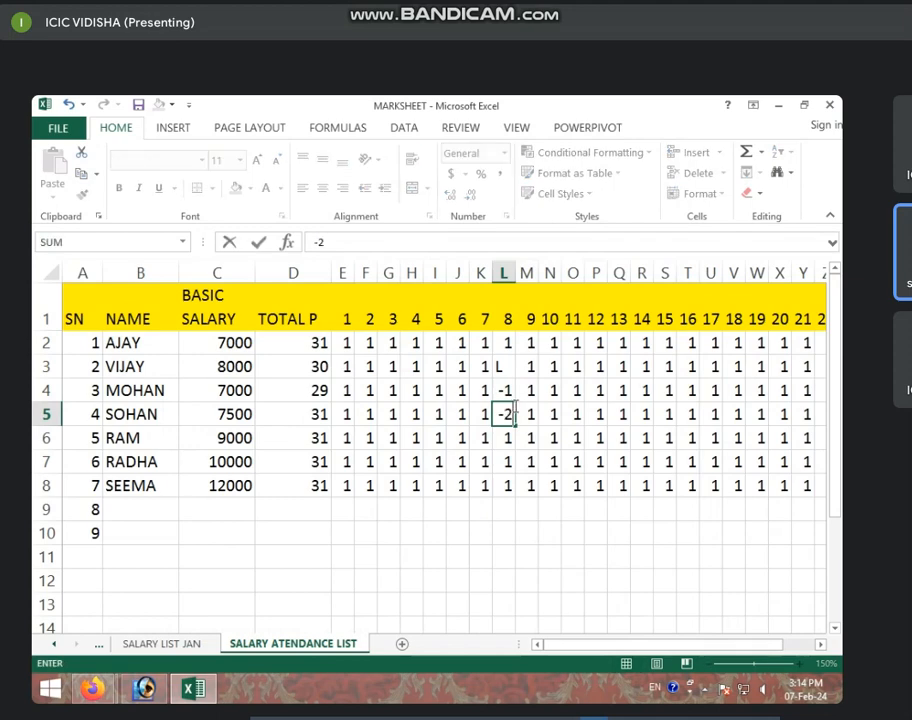
{"action": "key", "text": "Return"}
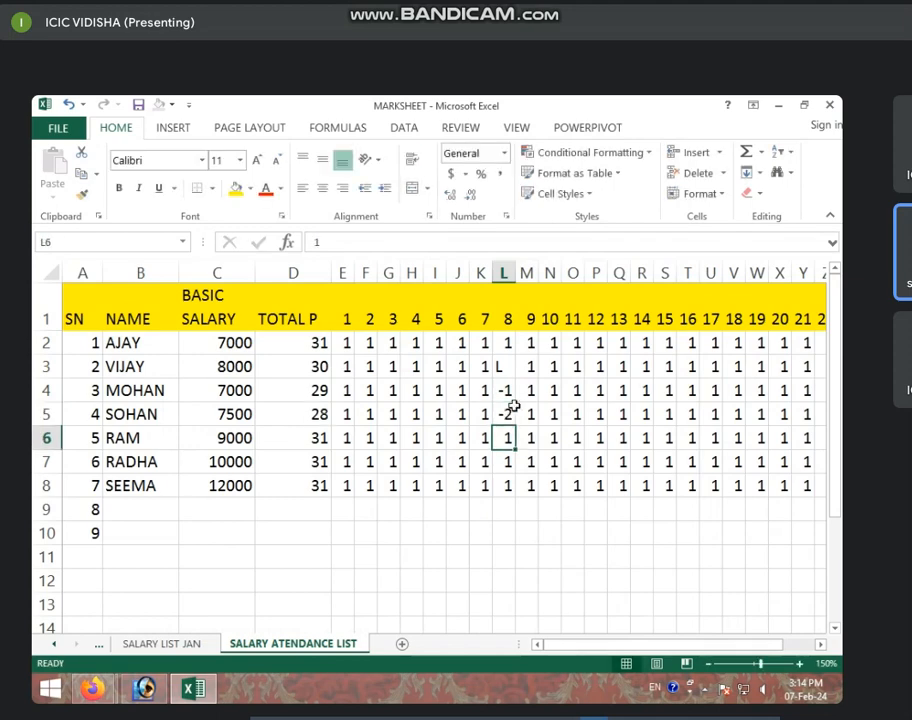
{"action": "type", "text": "-3"}
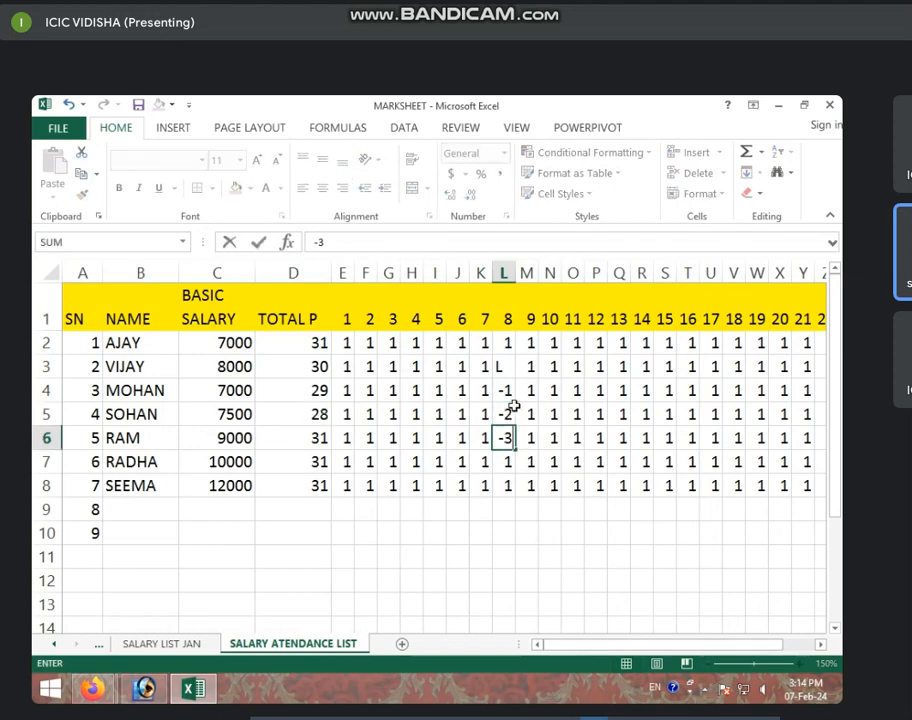
{"action": "key", "text": "Return"}
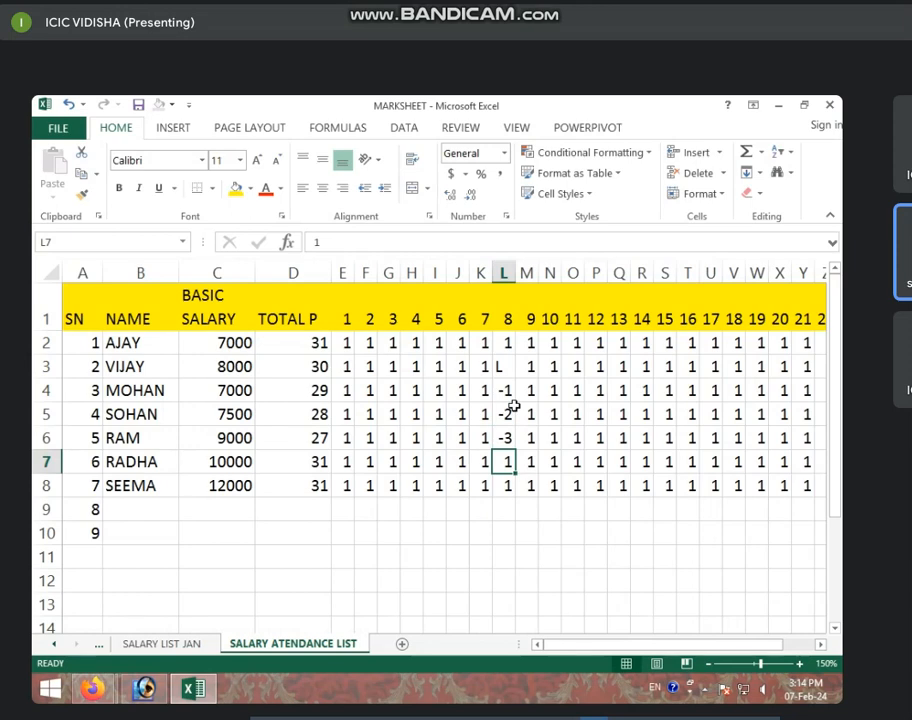
Step: Restore the day 8 attendance of the fifth and fourth employees in cells L6 and L5 to 1
{"action": "key", "text": "Up"}
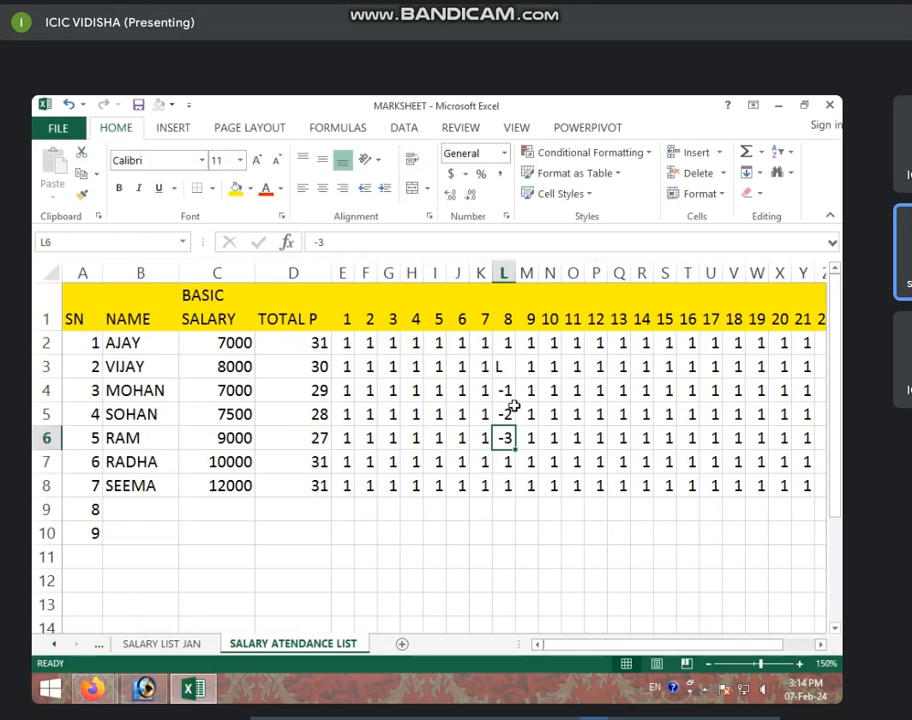
{"action": "type", "text": "1"}
{"action": "key", "text": "Up"}
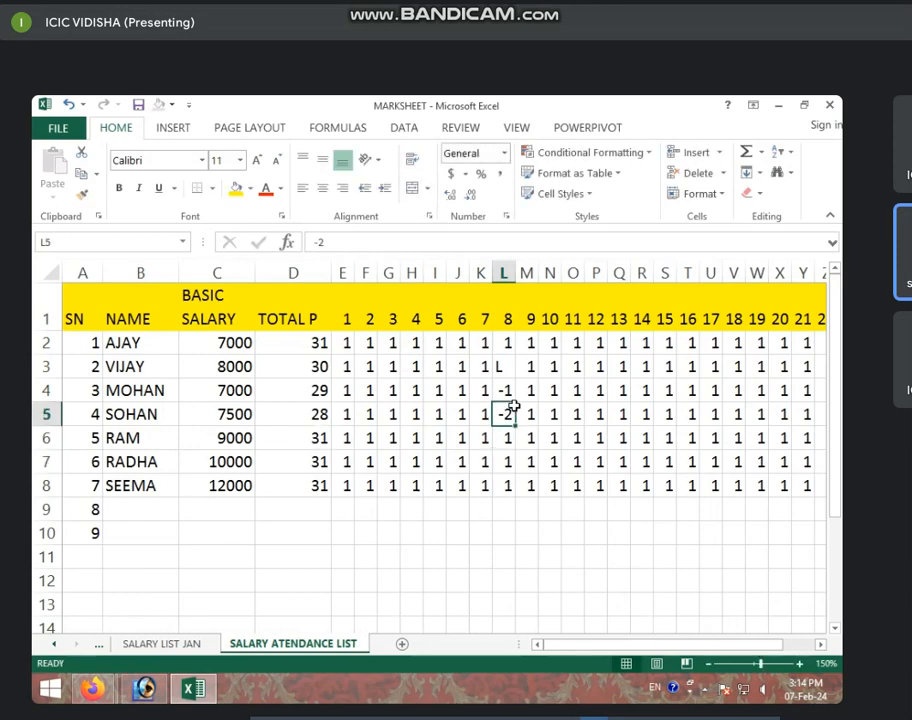
{"action": "type", "text": "1"}
{"action": "key", "text": "Up"}
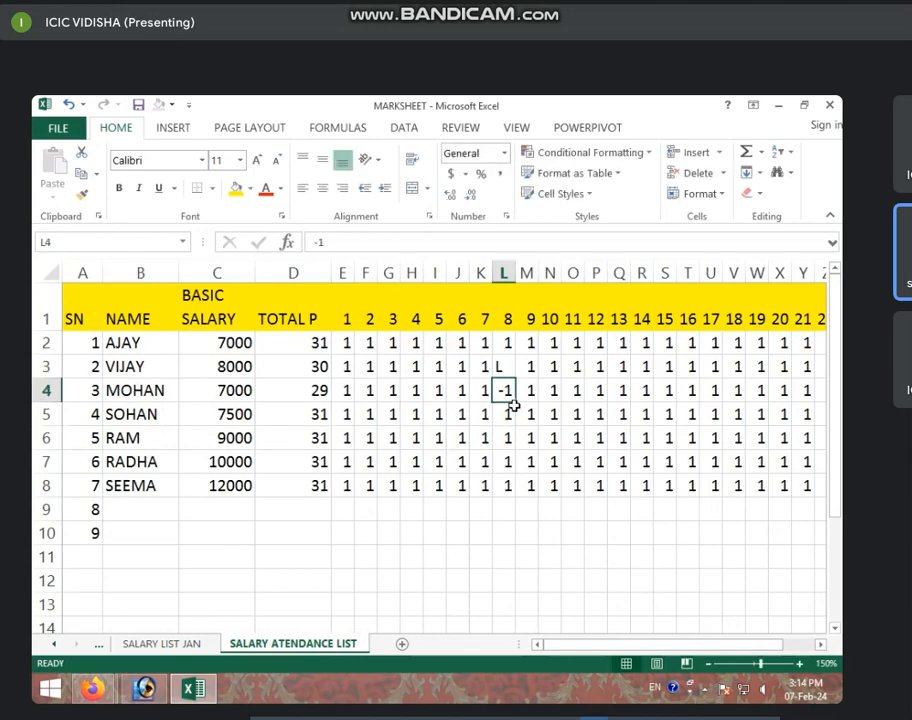